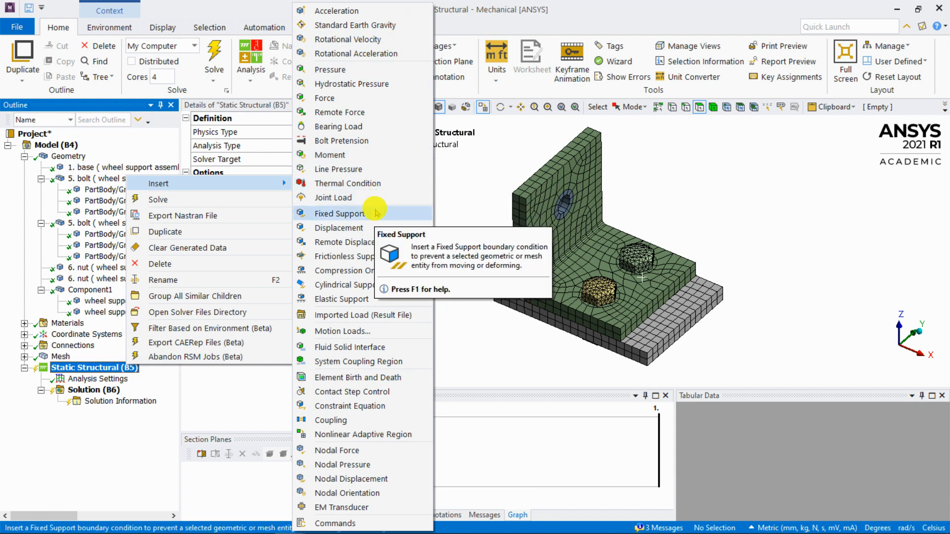
- Insert a Fixed Support and scope it to the end face of the base plate below the upright flange
middle_click_drag(460, 239, 642, 159)
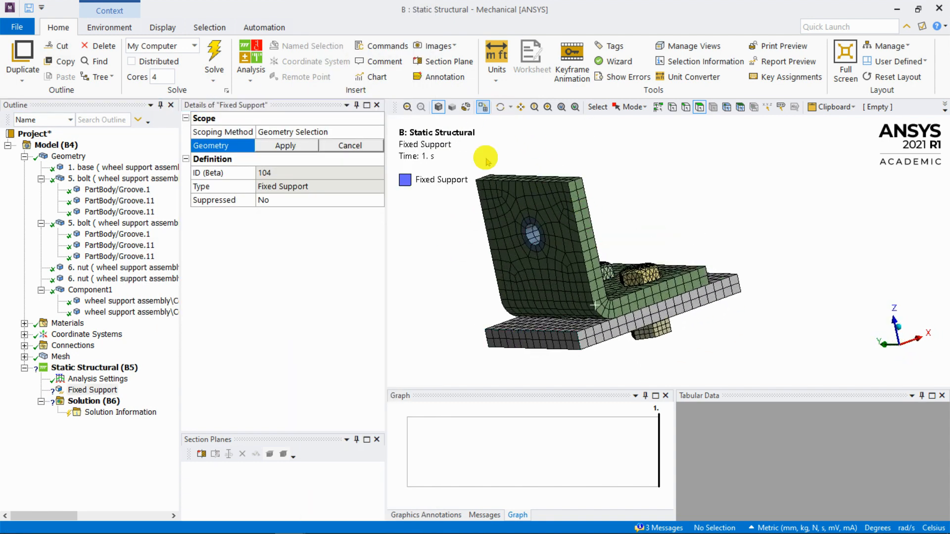
left_click(482, 106)
left_click(549, 336)
left_click(284, 145)
middle_click_drag(576, 209, 499, 228)
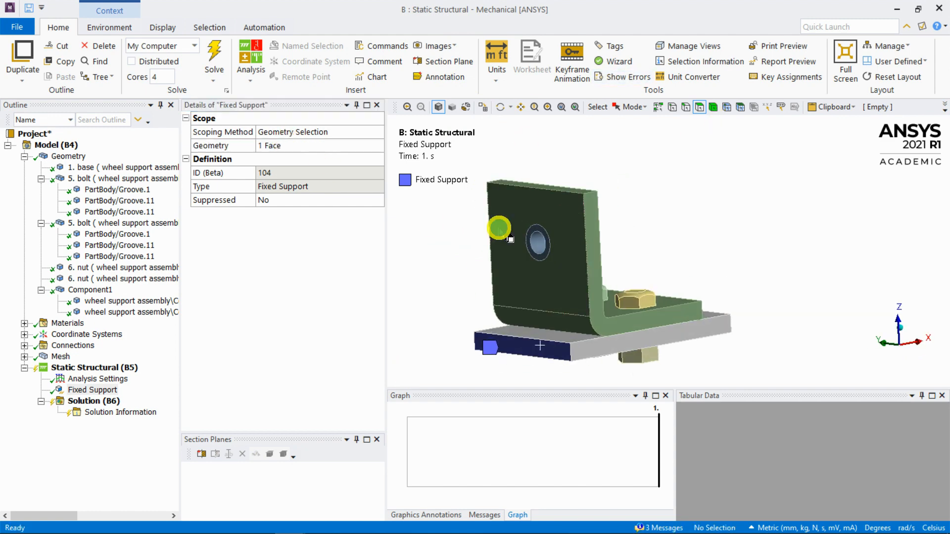
- Insert a Remote Displacement in the Static Structural analysis and scope it to the inner cylindrical face of the hole in the upright flange
left_click(101, 367)
right_click(102, 367)
mouse_move(224, 187)
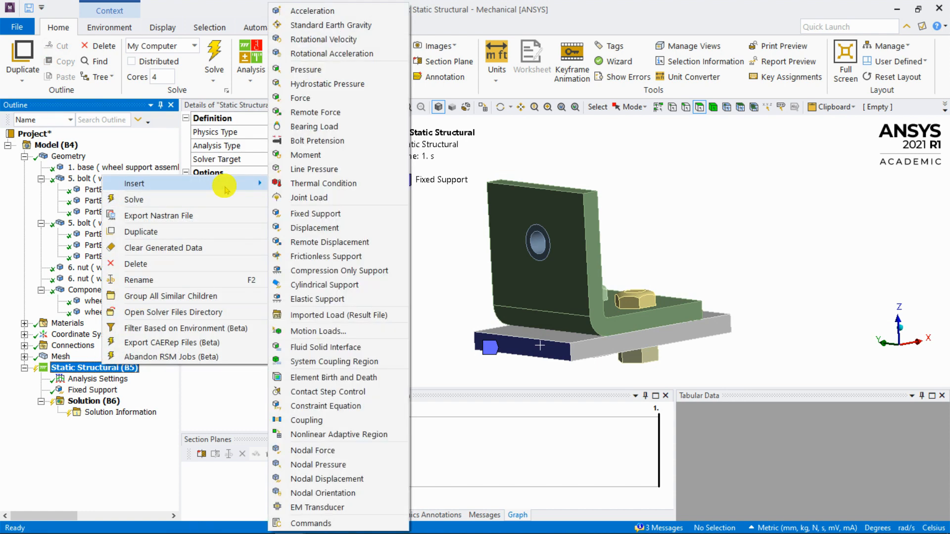
left_click(394, 242)
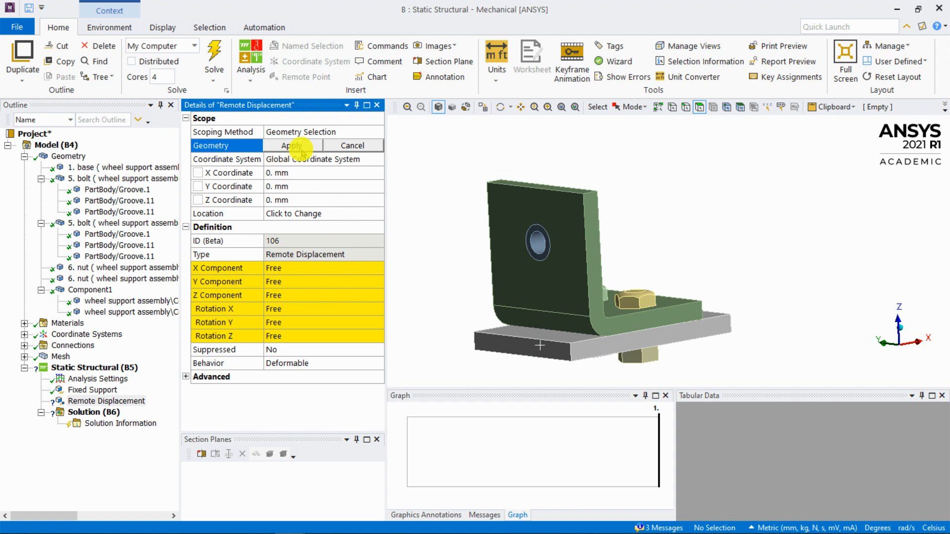
mouse_move(668, 178)
middle_mouse_down()
mouse_move(687, 183)
mouse_move(638, 186)
mouse_move(677, 179)
middle_mouse_up()
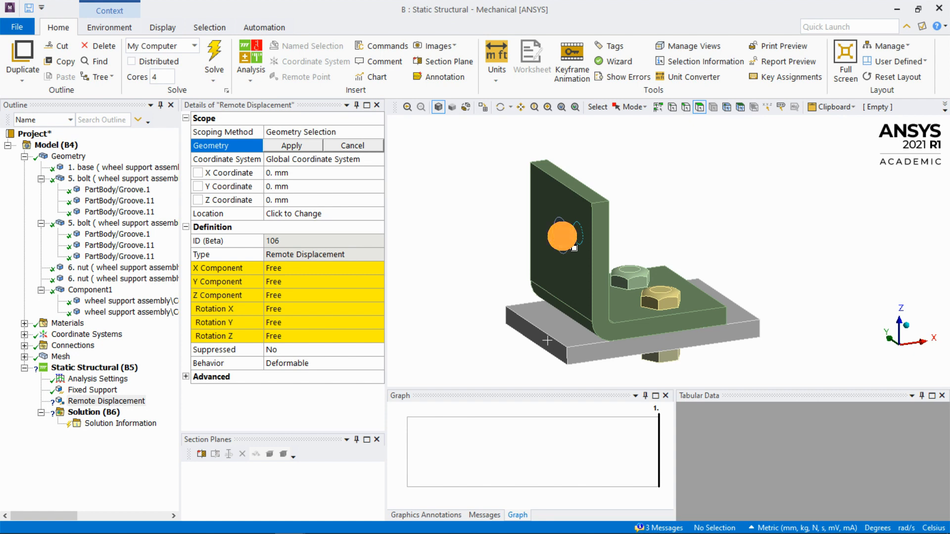
left_click(562, 237)
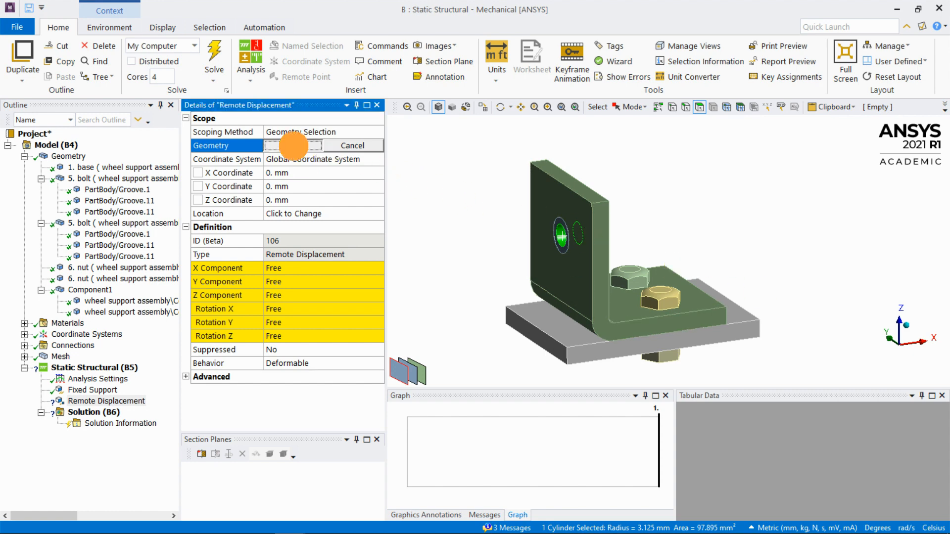
left_click(293, 145)
- Move the remote displacement's location away from the hole by setting its X and Y coordinates to 0 mm
middle_click_drag(515, 231, 613, 215)
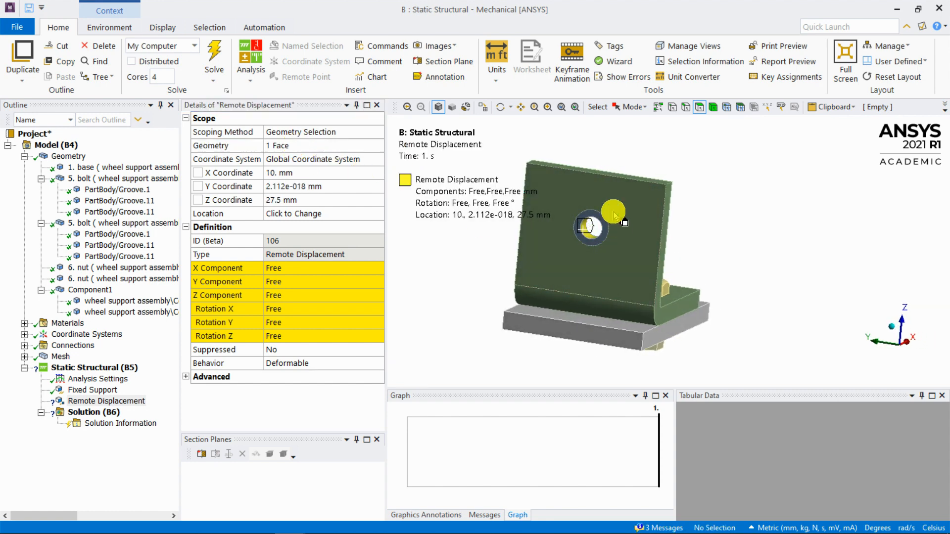
right_click_drag(614, 216, 545, 240)
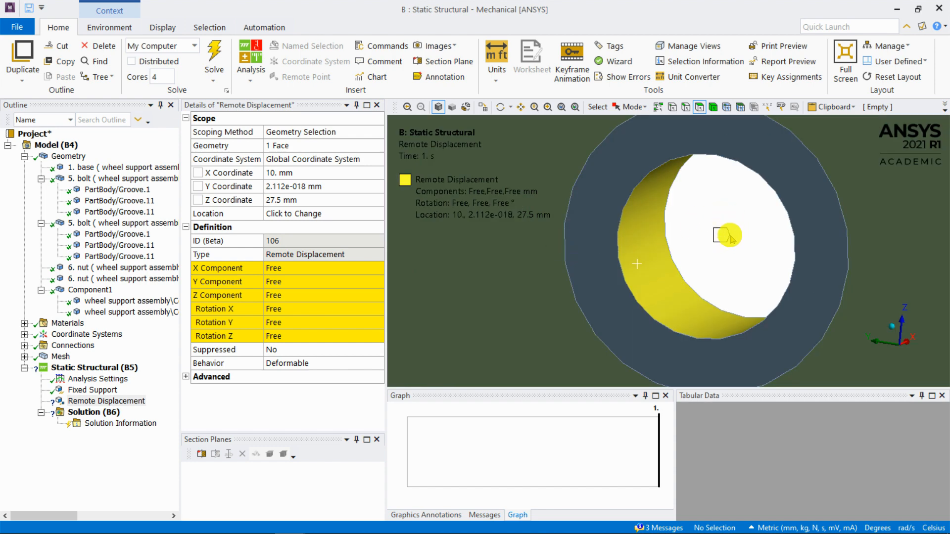
scroll(716, 218, "down", 10)
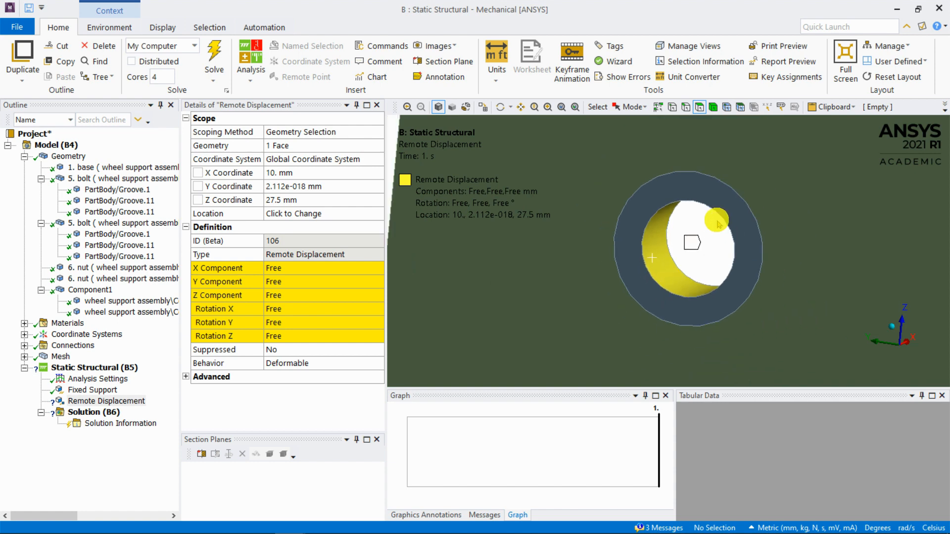
middle_click_drag(714, 223, 640, 224)
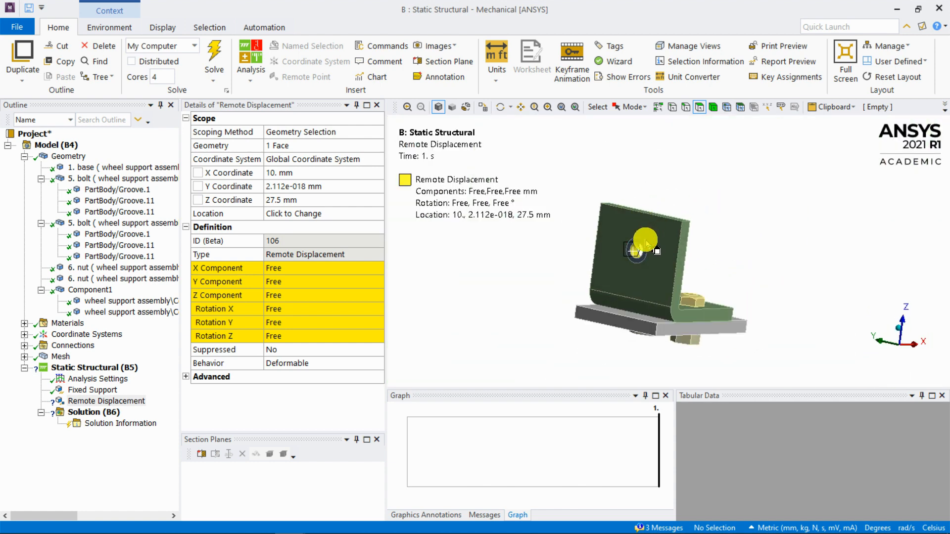
middle_click_drag(688, 252, 695, 262)
left_click(909, 355)
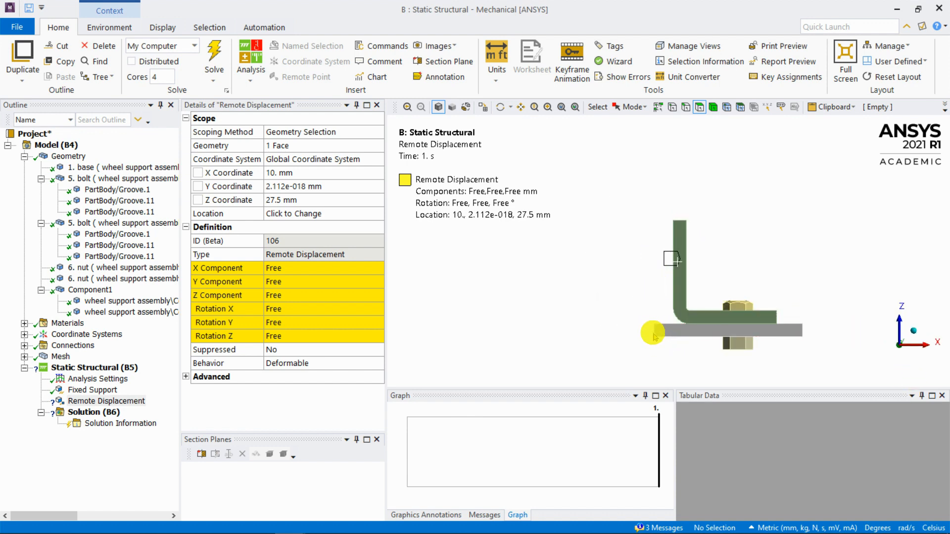
scroll(665, 329, "up", 2)
middle_click_drag(664, 328, 638, 288, "ctrl")
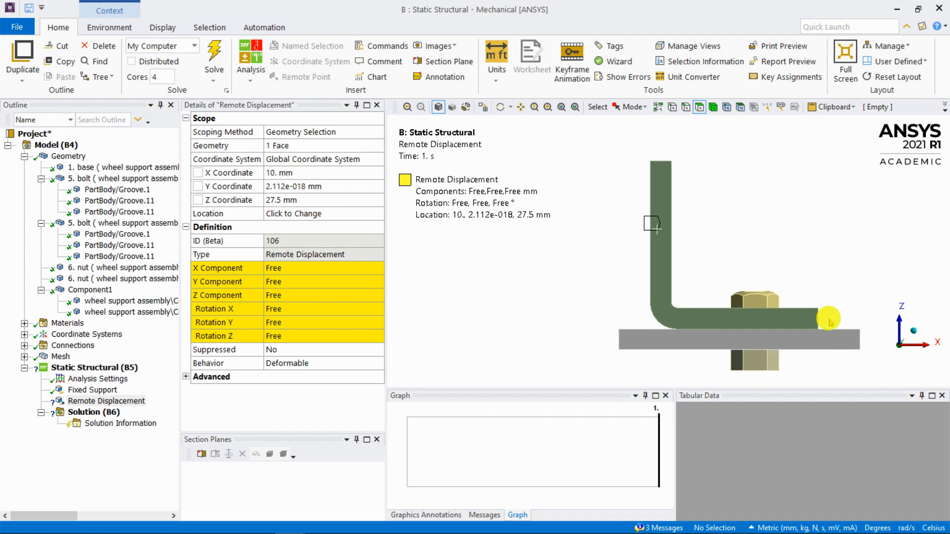
left_click(304, 172)
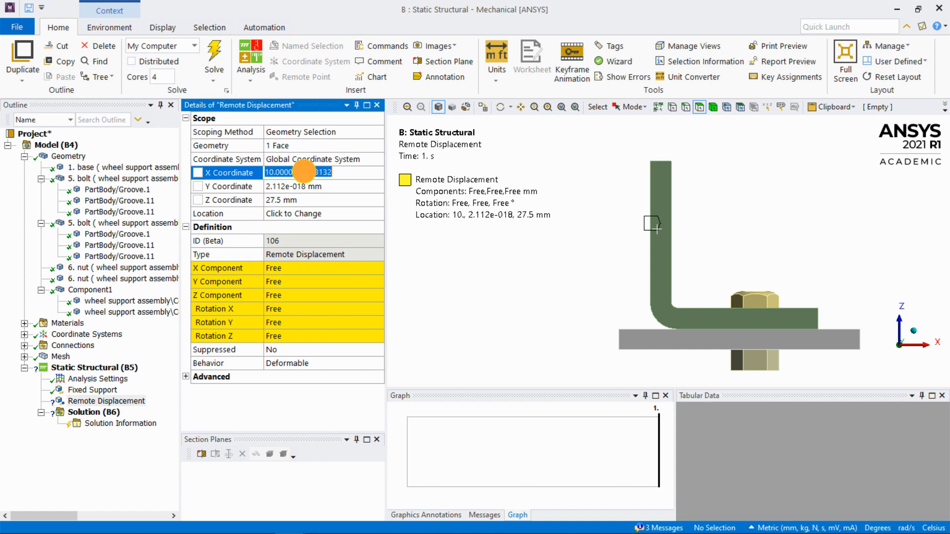
key("Return")
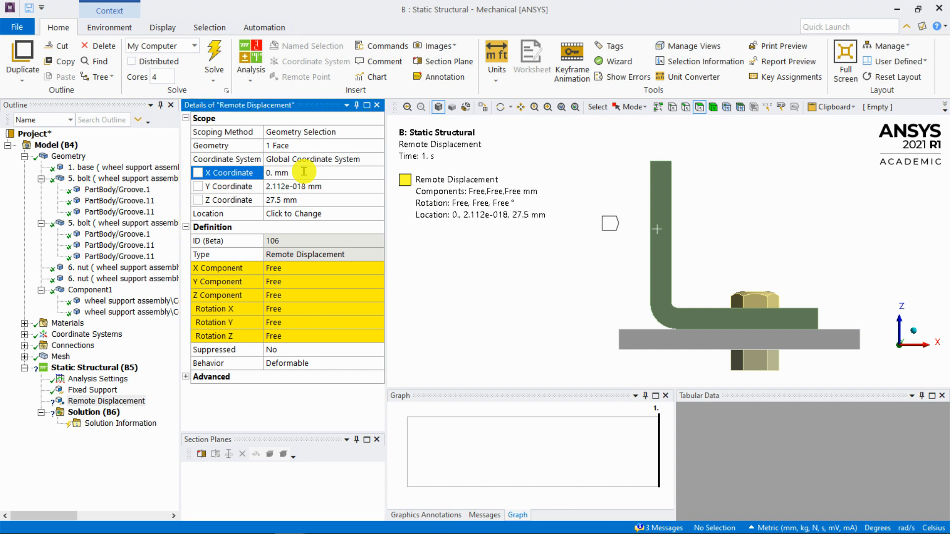
left_click(335, 186)
type("0.")
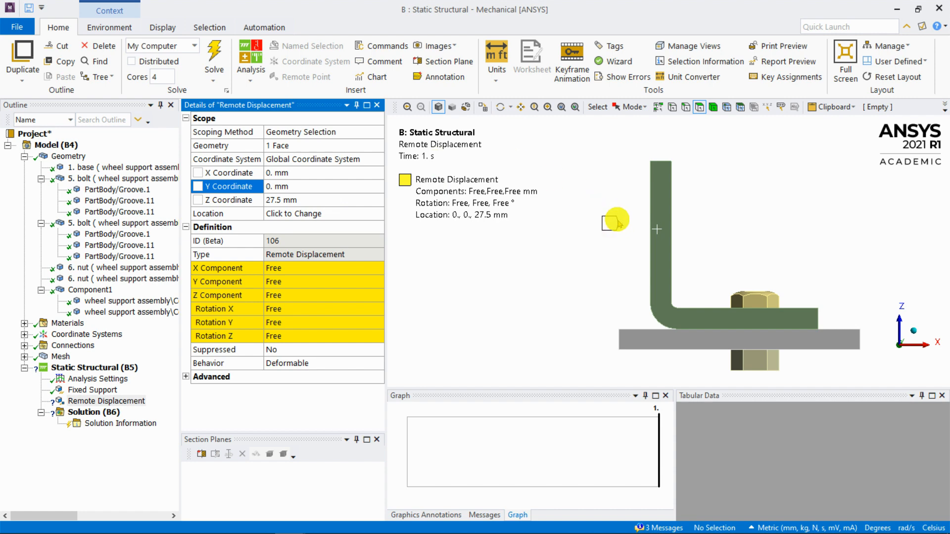
middle_click_drag(618, 223, 594, 282)
middle_click_drag(634, 209, 596, 250)
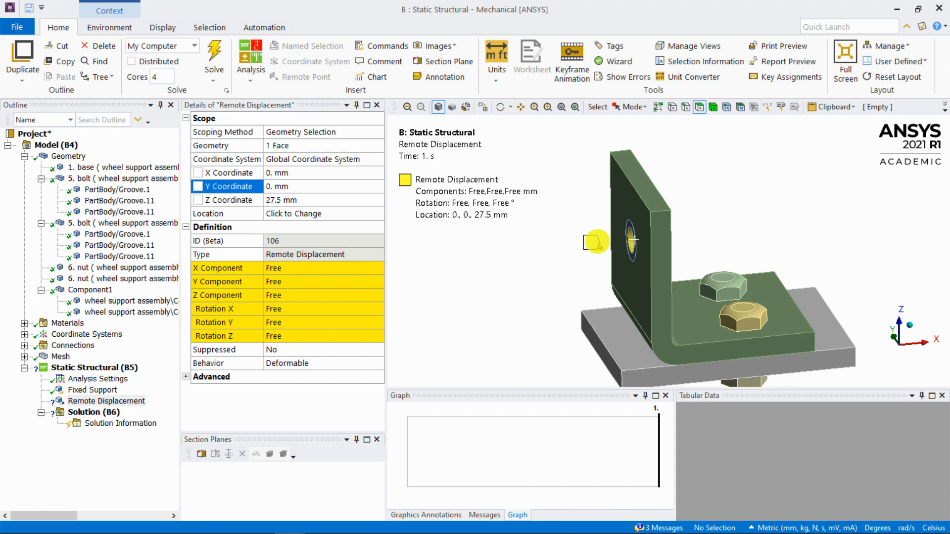
left_click(285, 214)
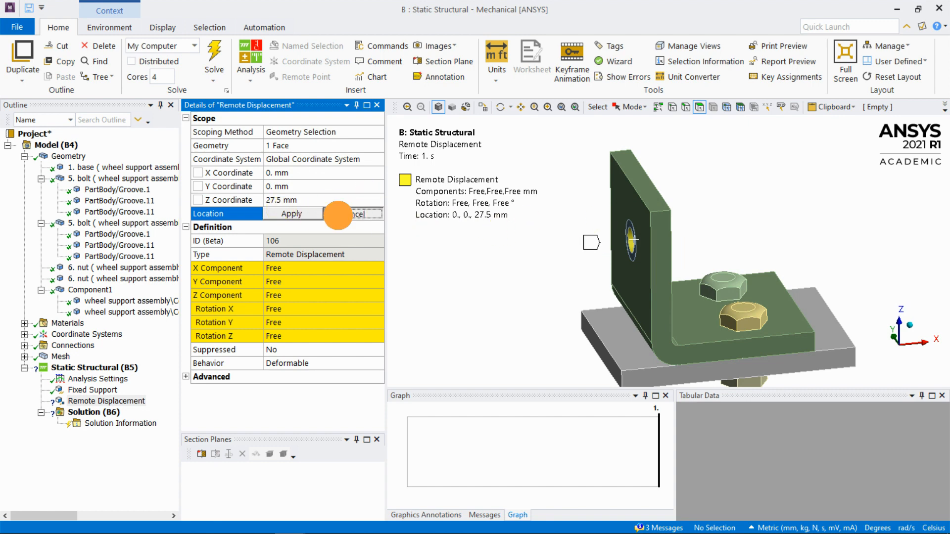
left_click(340, 214)
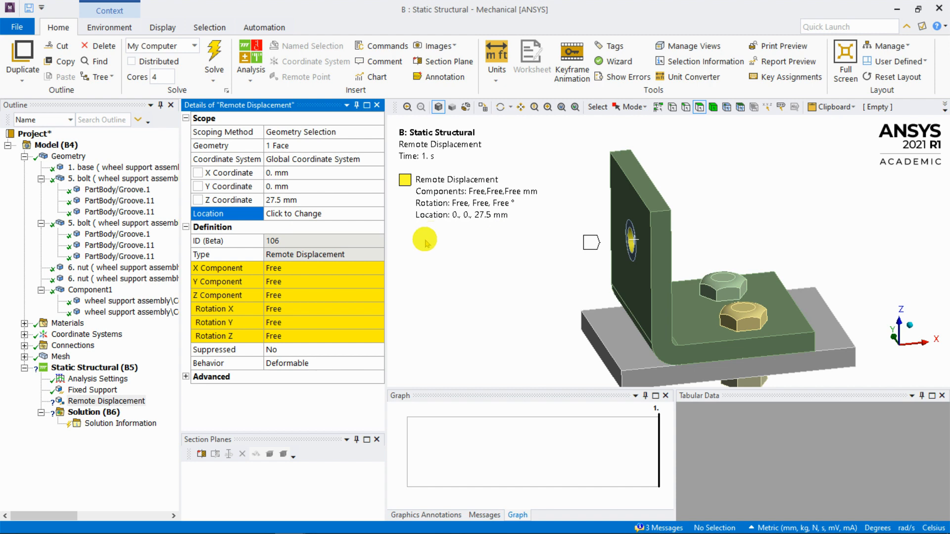
- Set the remote displacement components to 0 mm in X, 0 mm in Y and 2 mm in Z
left_click(292, 295)
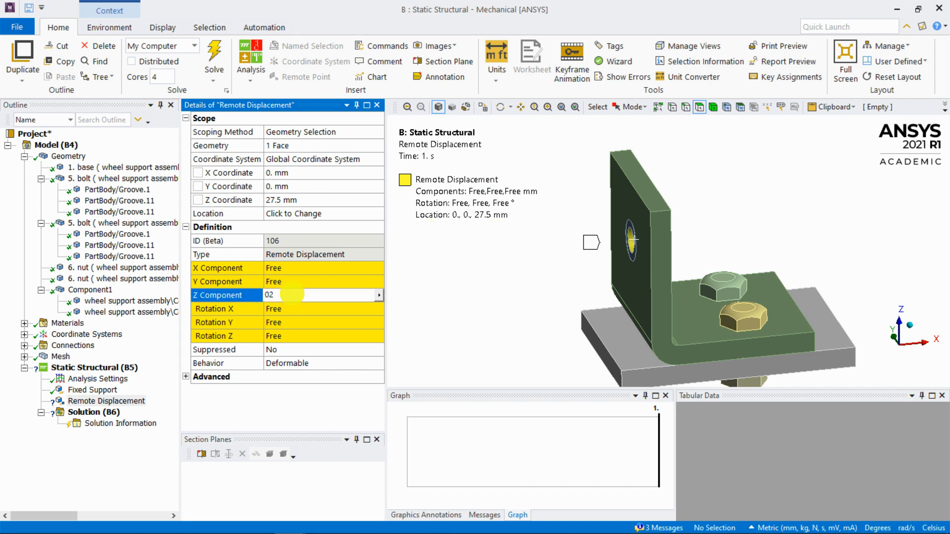
type("02")
key("Return")
left_click(291, 268)
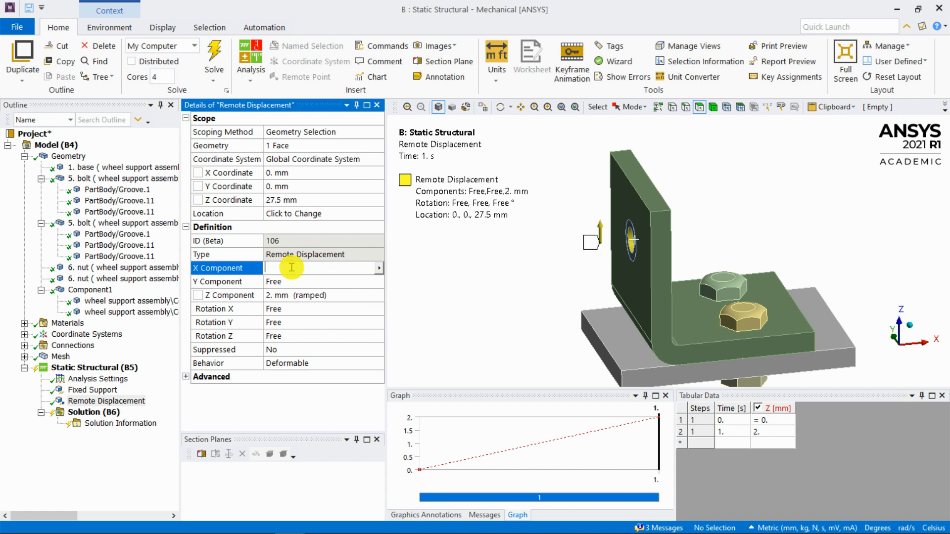
left_click(304, 281)
type("0")
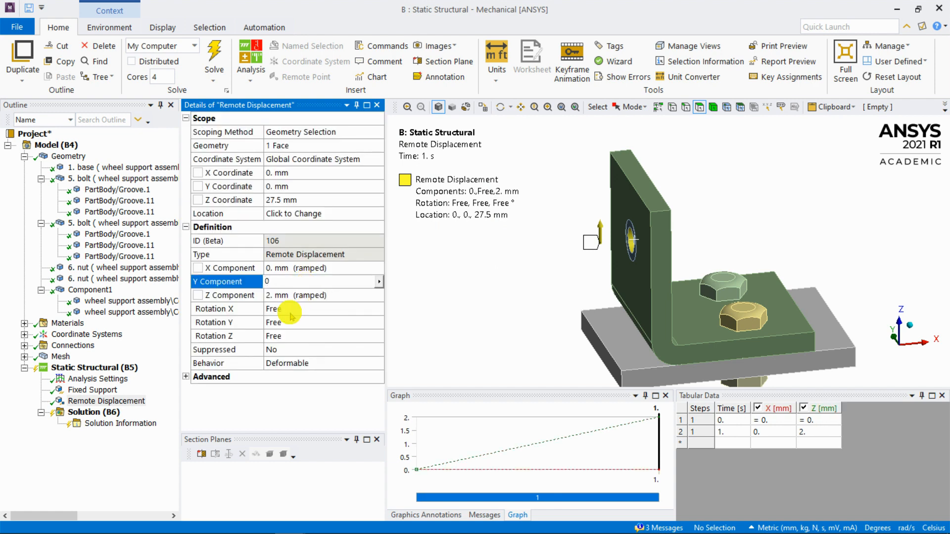
- Fix the remote displacement's rotations about X, Y and Z at 0°
left_click(290, 311)
type("0")
left_click(286, 323)
type("0")
left_click(287, 337)
type("0")
- Change the remote displacement's behavior to Rigid
left_click(374, 371)
left_click(374, 365)
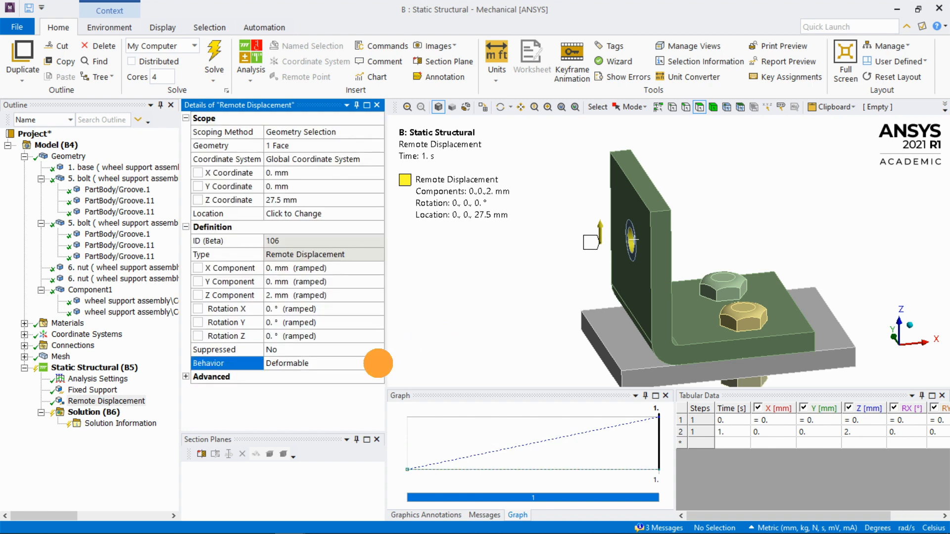
left_click(322, 377)
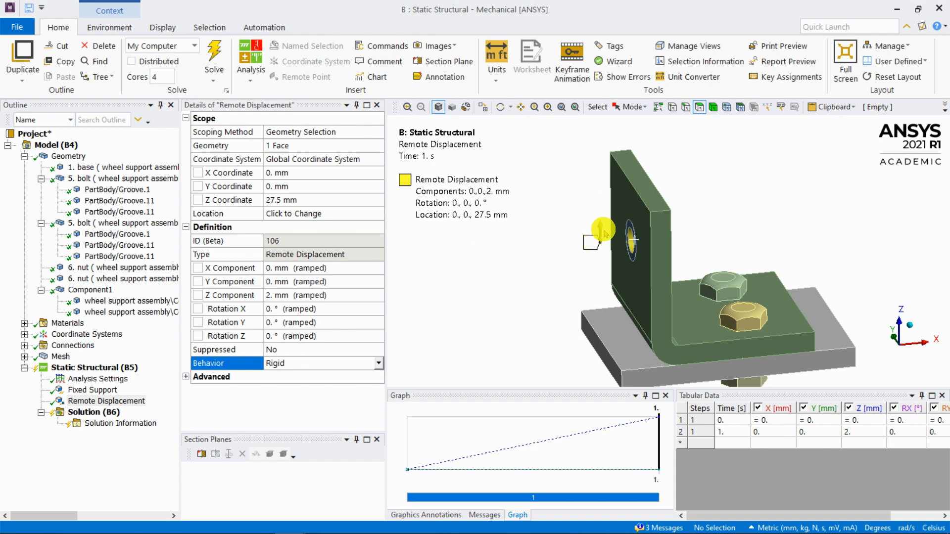
middle_click_drag(574, 250, 499, 238)
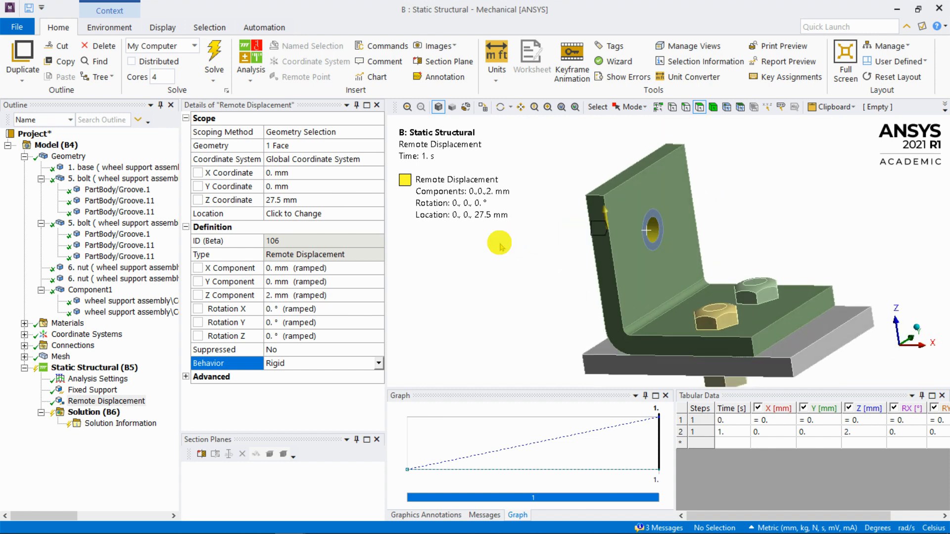
- Hide the L-shaped bracket and the base plate so that the bolt shanks are exposed
left_click(119, 370)
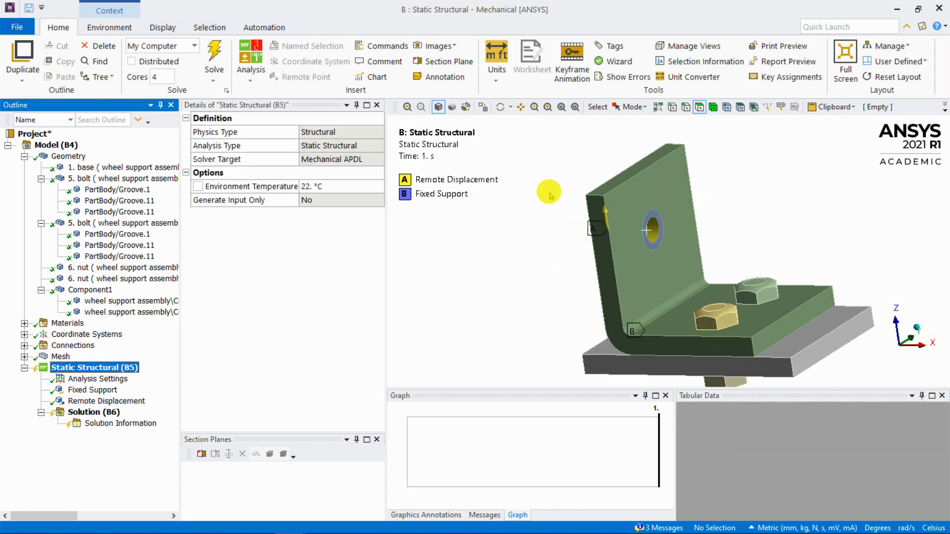
middle_click_drag(674, 229, 582, 179)
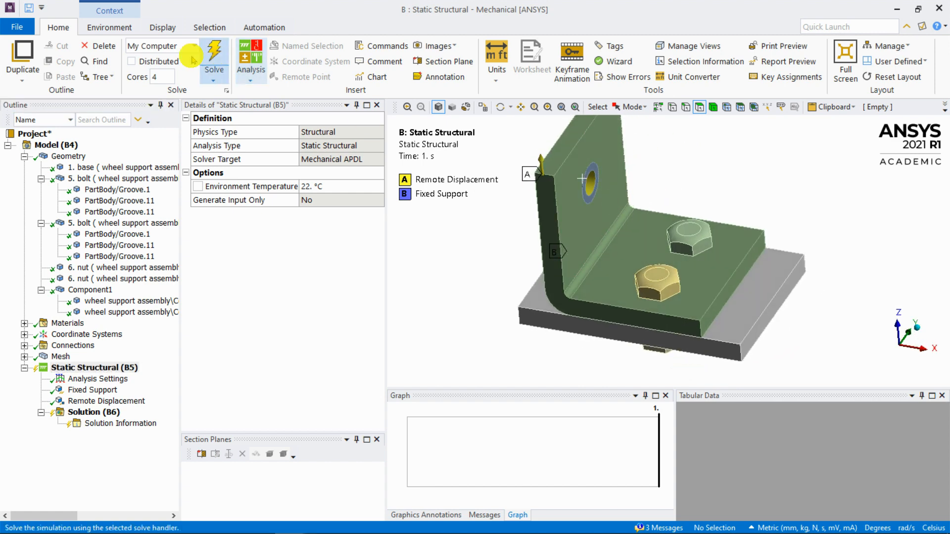
left_click(109, 27)
left_click(713, 107)
left_click(705, 276)
right_click(701, 273)
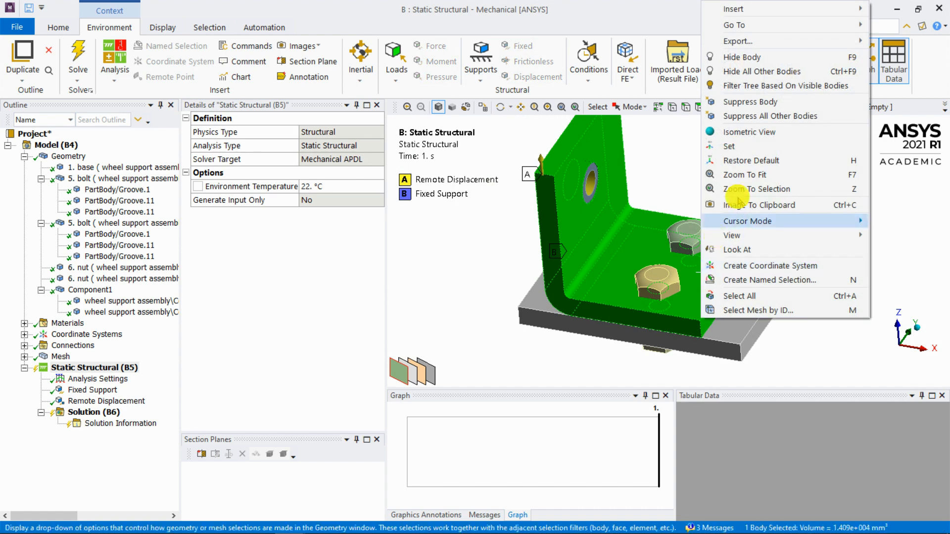
left_click(732, 57)
middle_click_drag(621, 240, 671, 280)
left_click(678, 281)
right_click(682, 282)
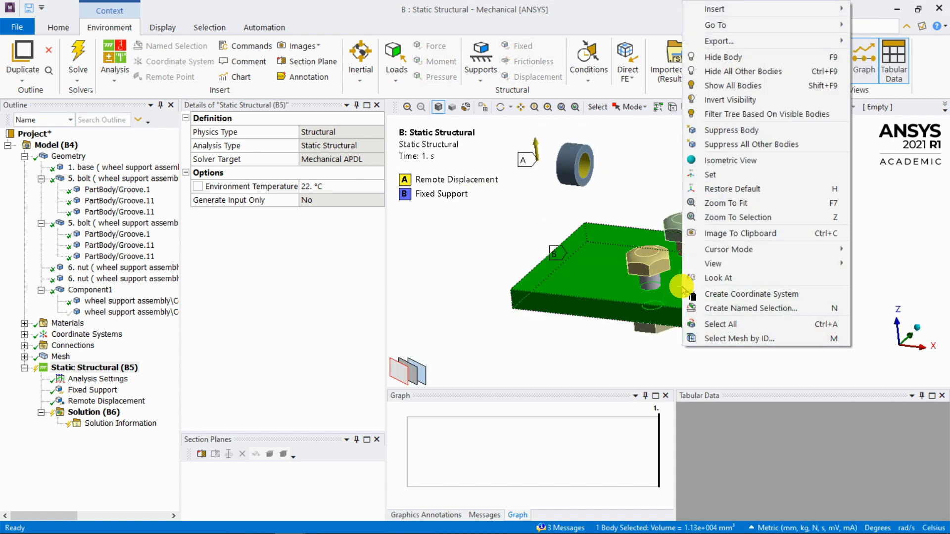
left_click(740, 57)
middle_click_drag(616, 188, 695, 213)
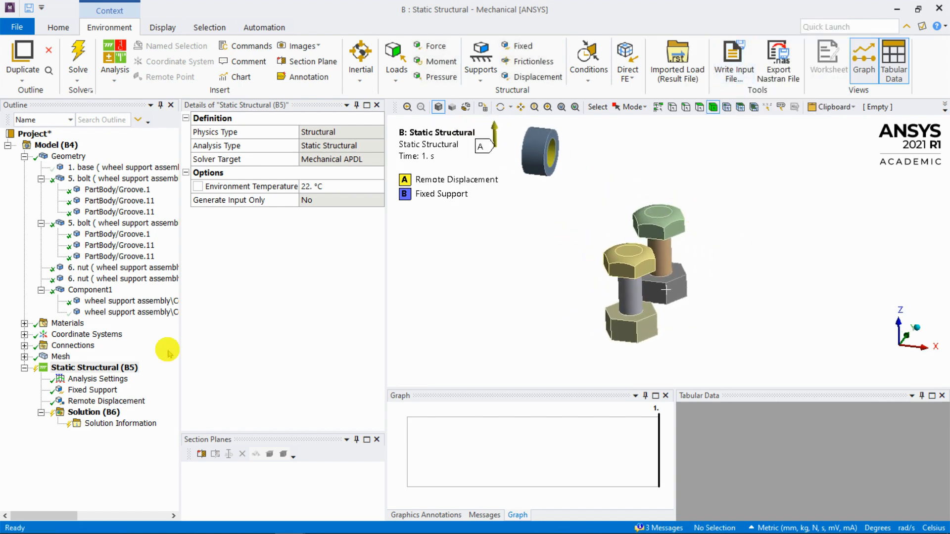
- Insert a Bolt Pretension load and scope it to the cylindrical shank face of the front, yellow-headed bolt
left_click(124, 367)
right_click(124, 369)
mouse_move(261, 157)
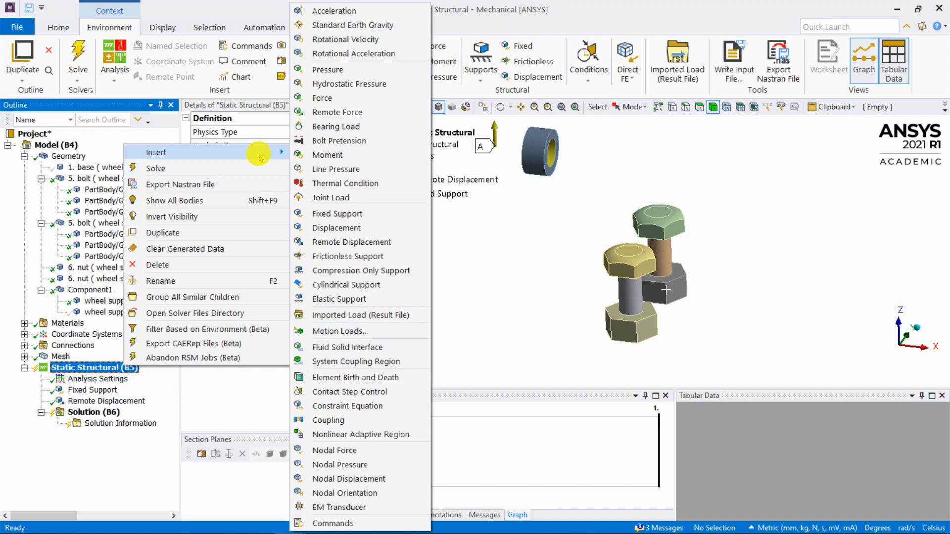
left_click(368, 142)
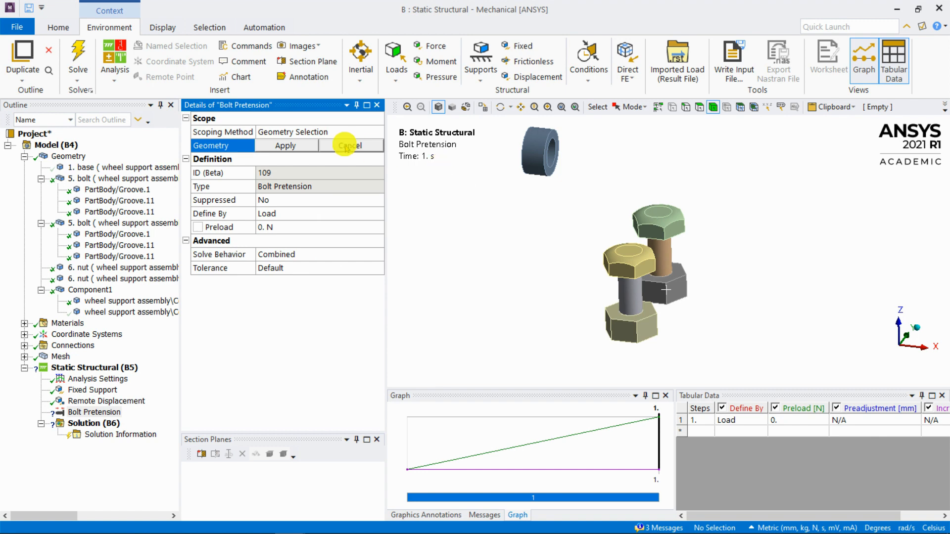
left_click(712, 109)
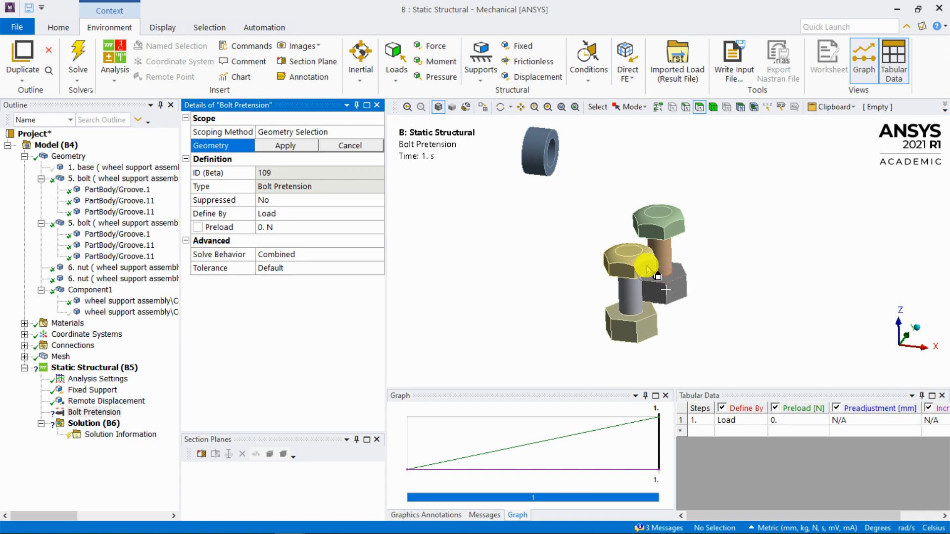
left_click(626, 297)
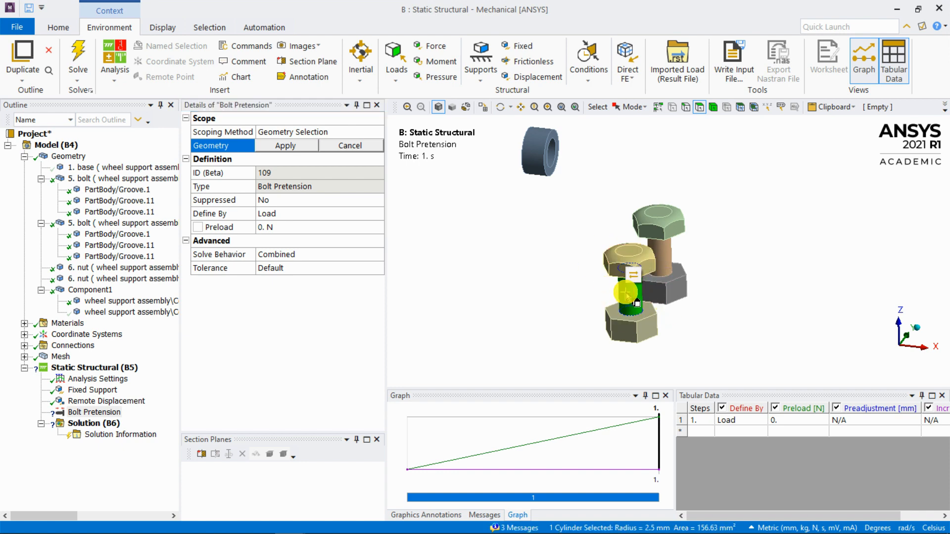
left_click(299, 146)
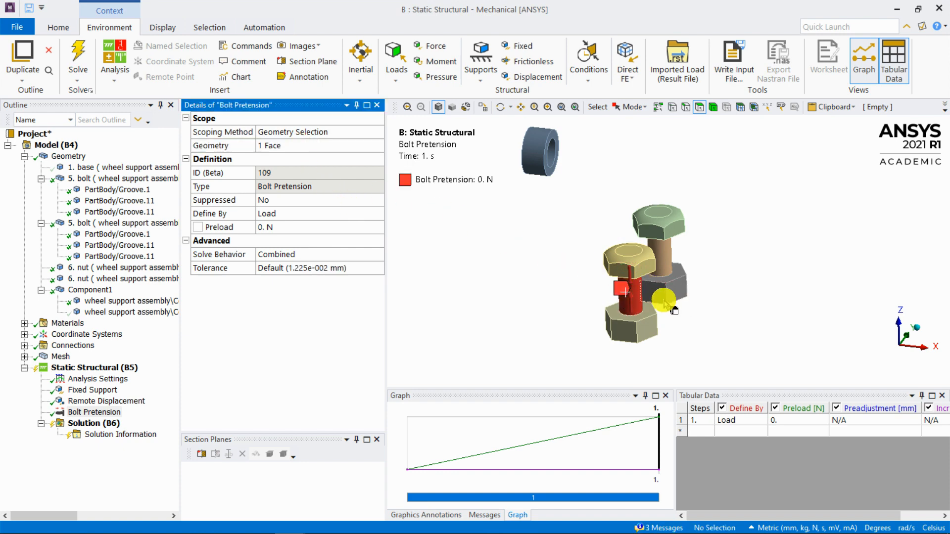
scroll(622, 304, "up", 5)
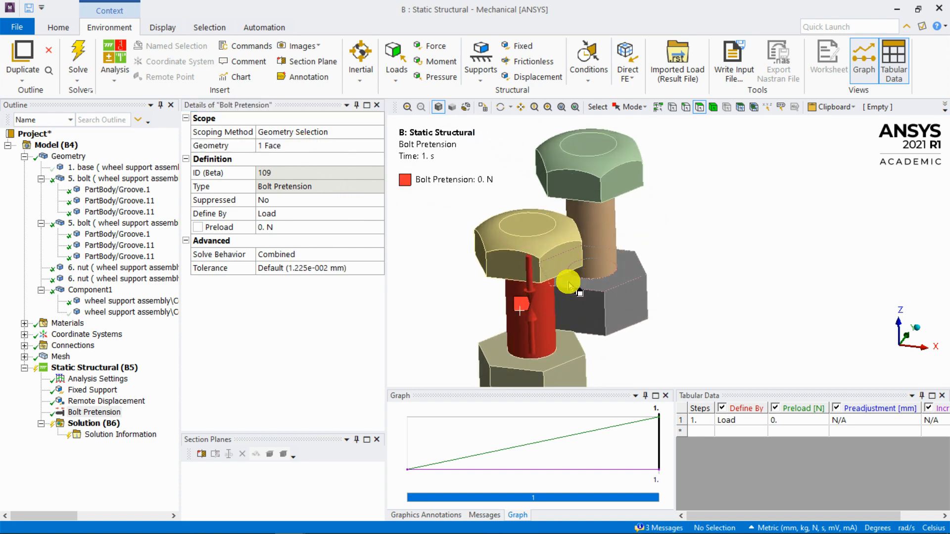
- Keep the bolt pretension defined by Load and set its preload to 2000 N
scroll(627, 297, "down", 1)
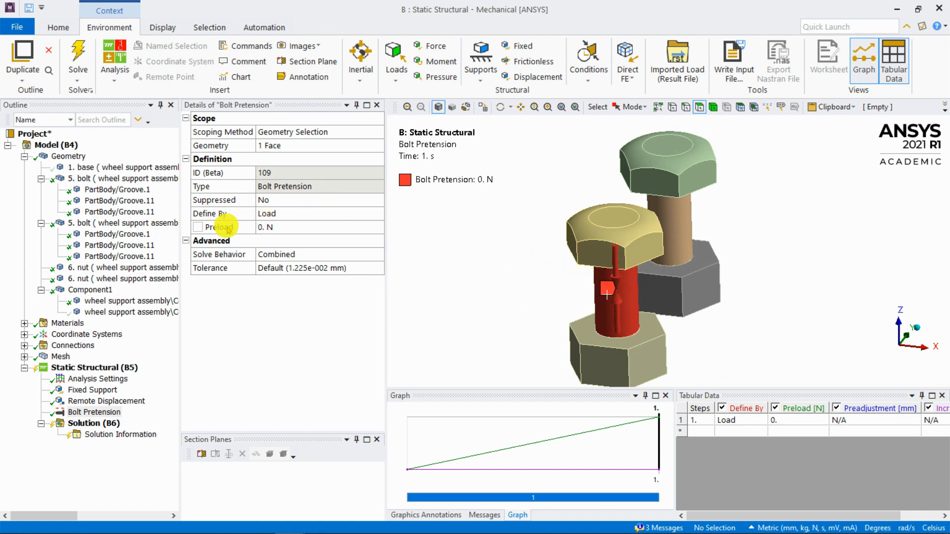
left_click(377, 213)
left_click(378, 214)
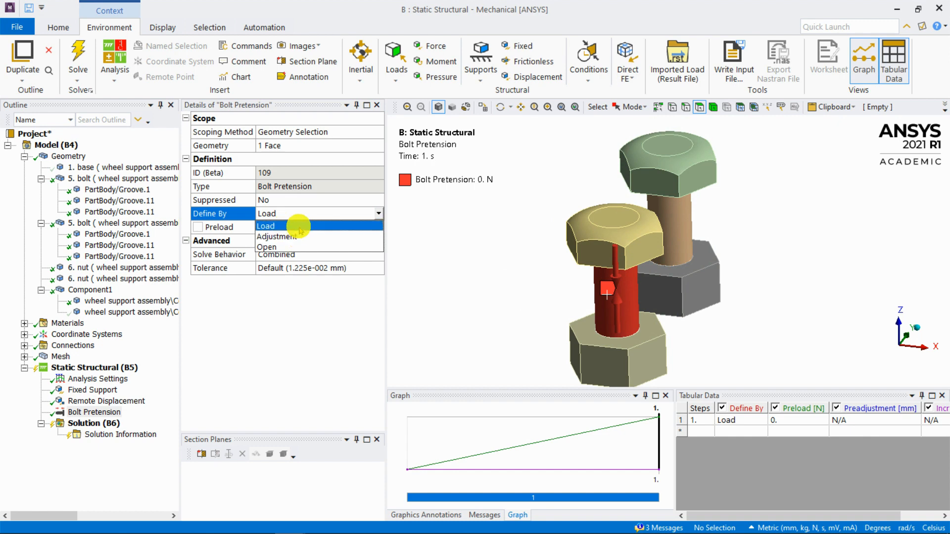
left_click(299, 227)
left_click(299, 227)
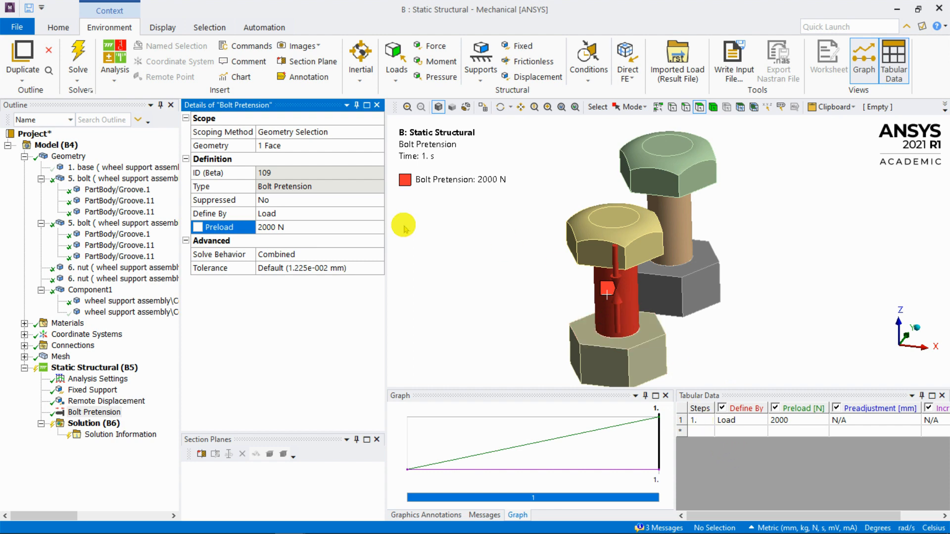
- Set the number of steps in the Analysis Settings to 3
left_click(97, 378)
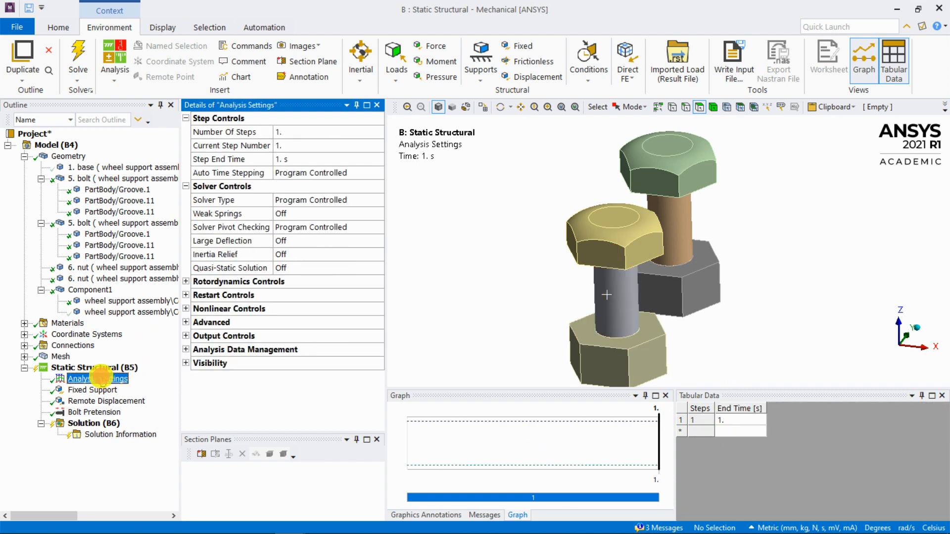
left_click(299, 131)
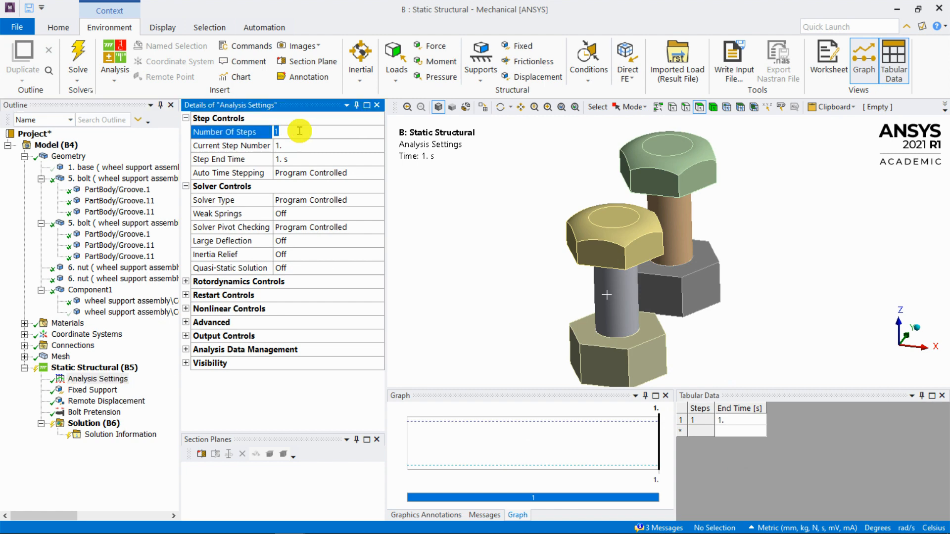
key("Return")
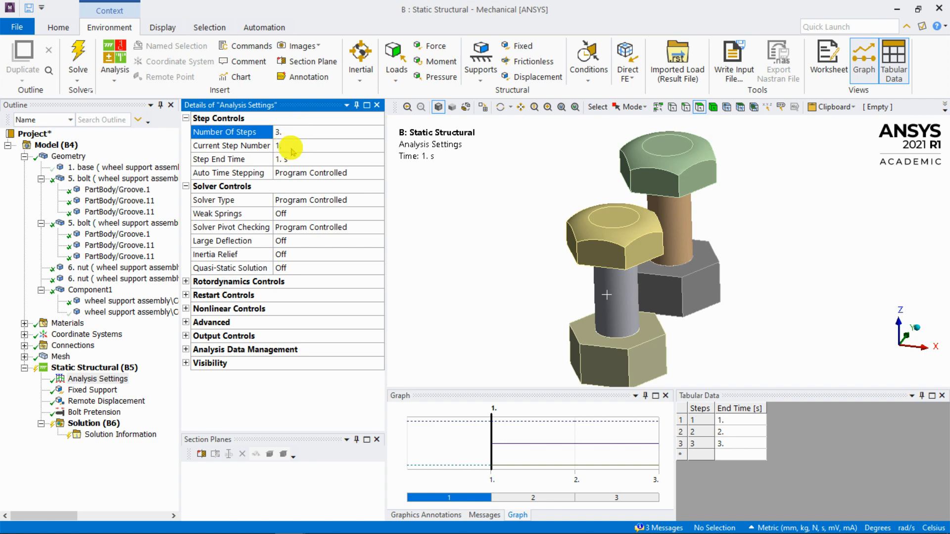
- Turn on Auto Time Stepping for load step 1 with 10 initial, 10 minimum and 1000 maximum substeps
left_click(379, 173)
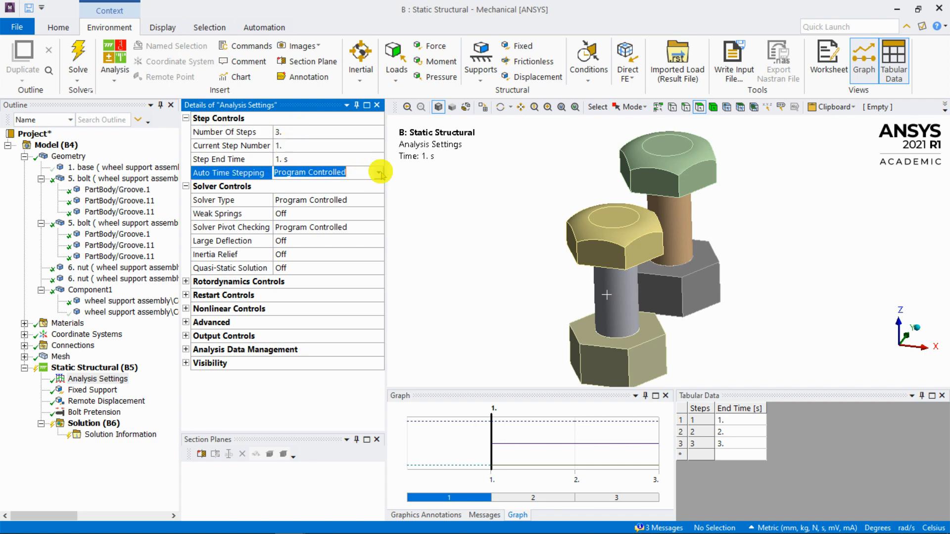
left_click(378, 172)
left_click(277, 194)
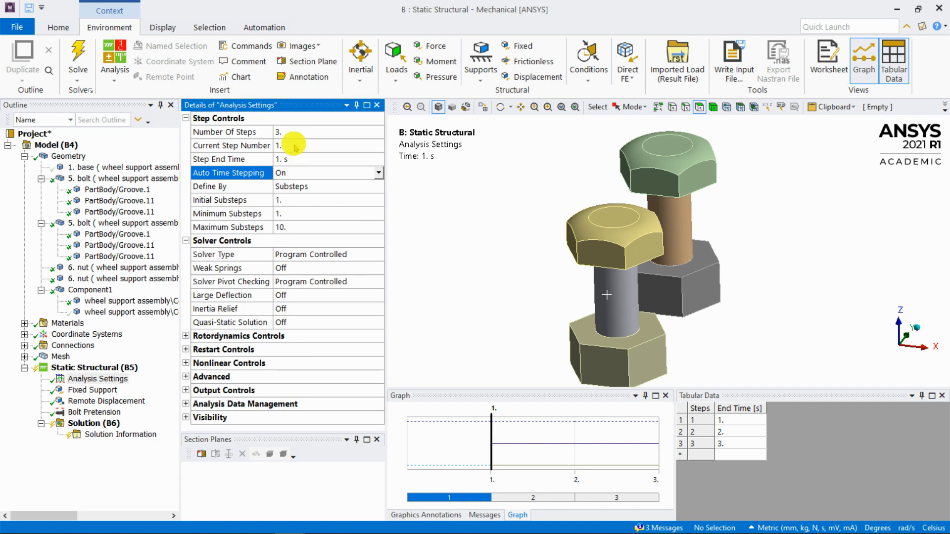
left_click(290, 199)
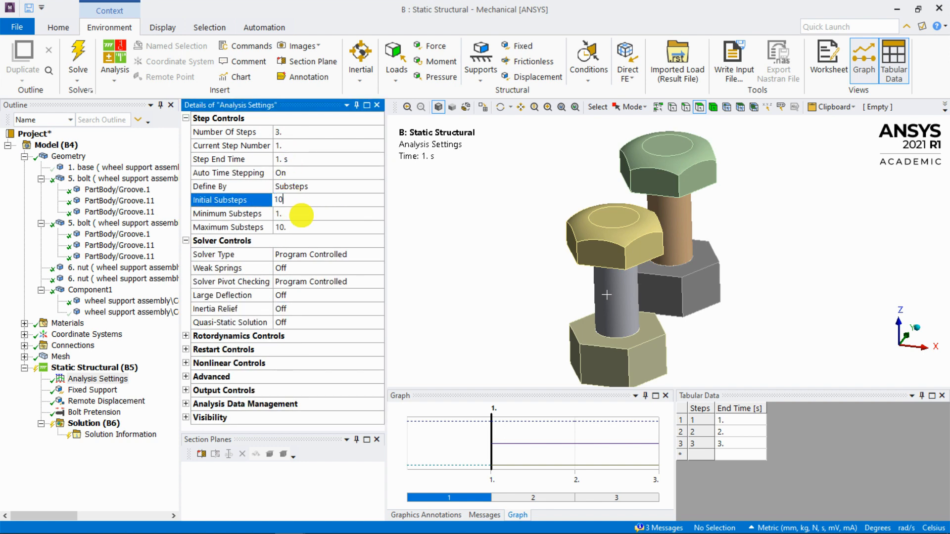
left_click(295, 214)
type("10")
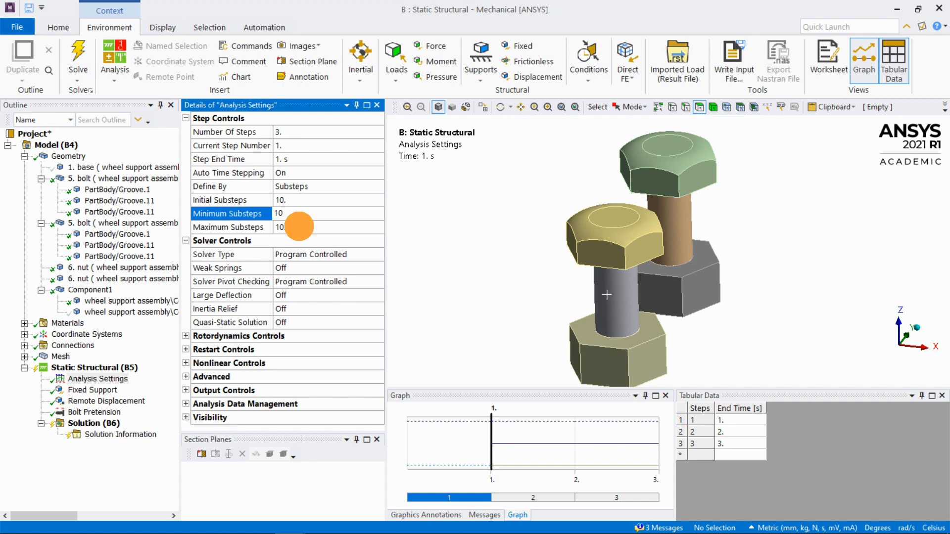
left_click(299, 228)
type("1000")
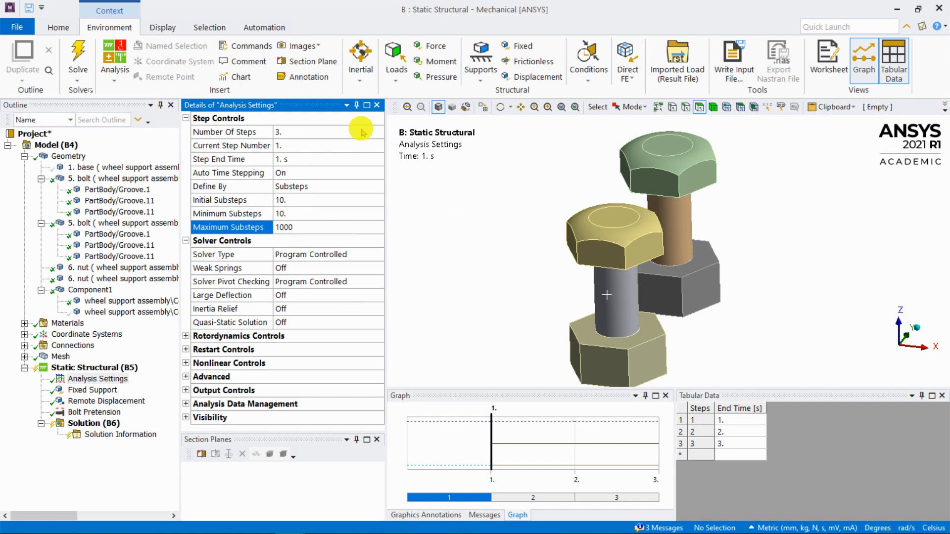
- Make load step 2 the current step and turn on its Auto Time Stepping
left_click(353, 145)
key("Return")
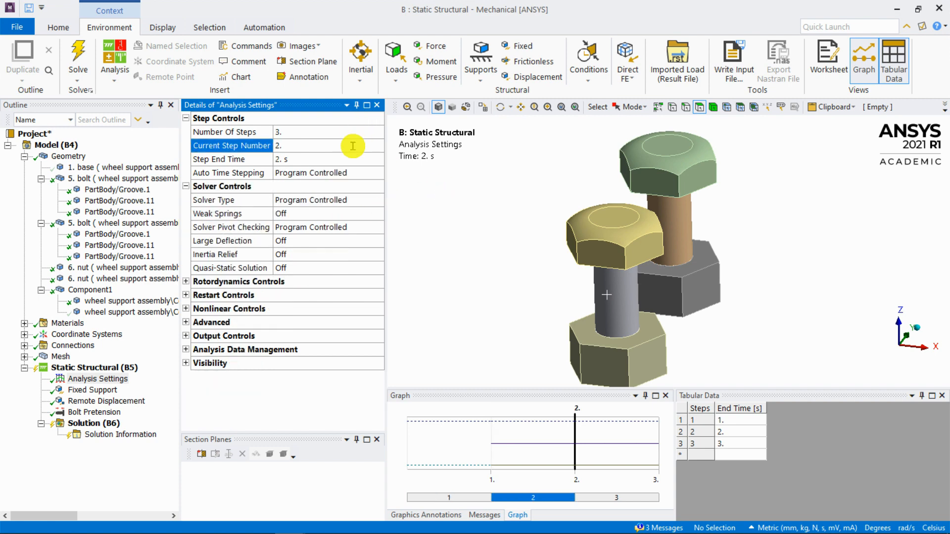
left_click(377, 172)
left_click(378, 172)
left_click(304, 195)
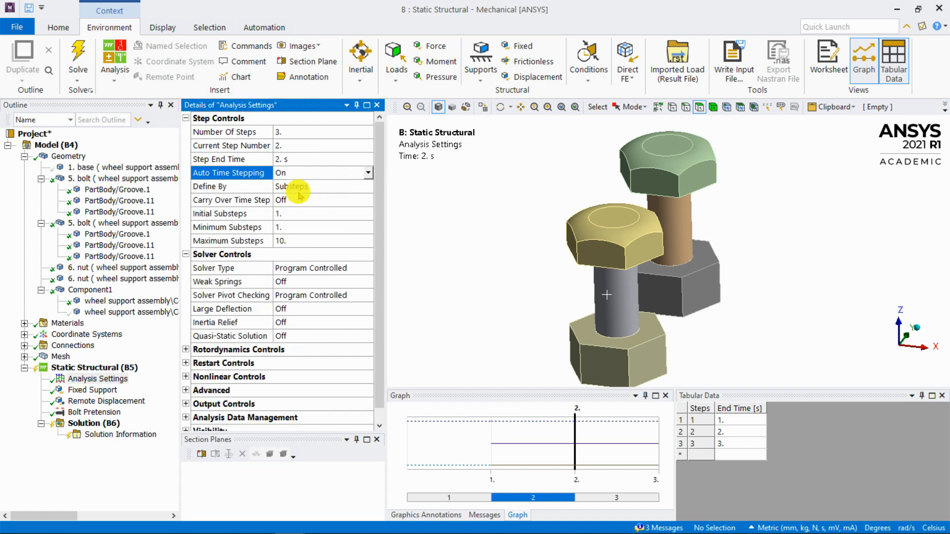
- Set the initial, minimum and maximum substeps of load step 2 to 5 each
left_click(305, 211)
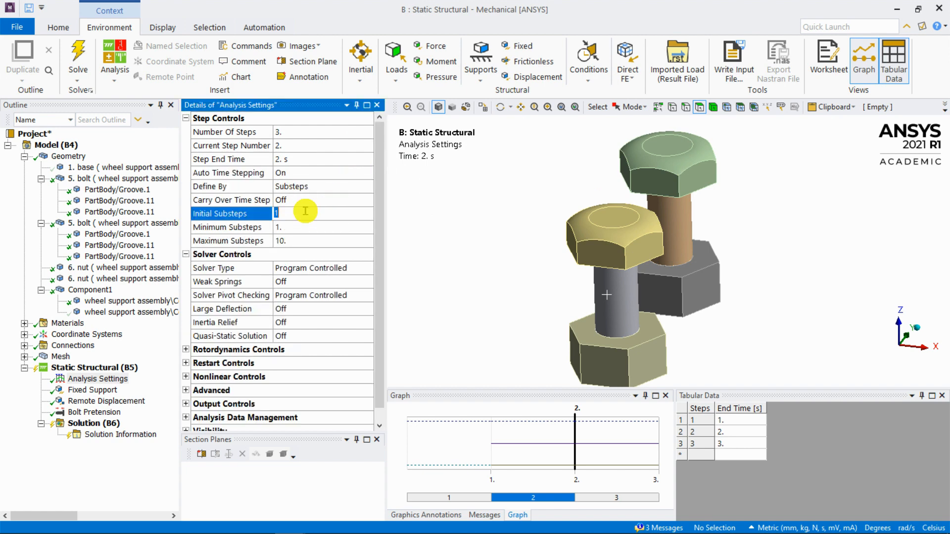
left_click(297, 228)
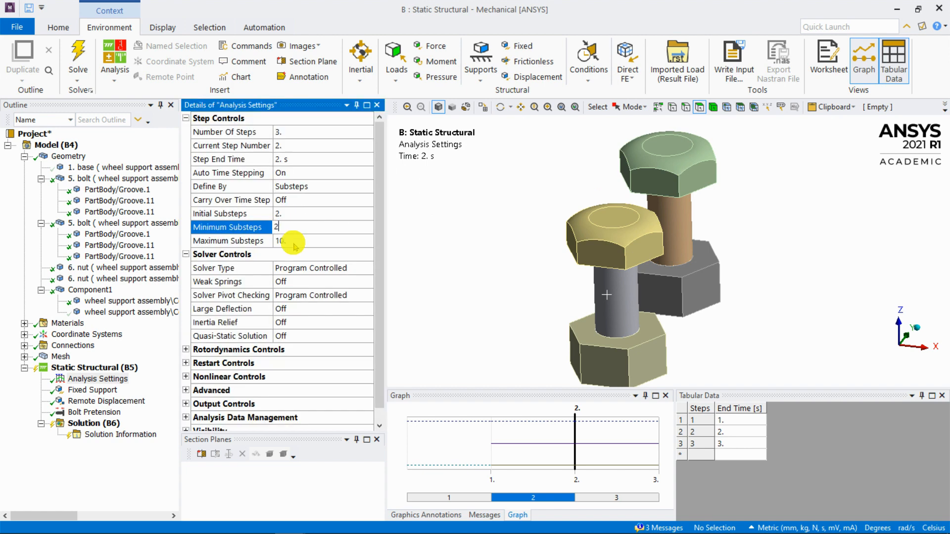
left_click(300, 214)
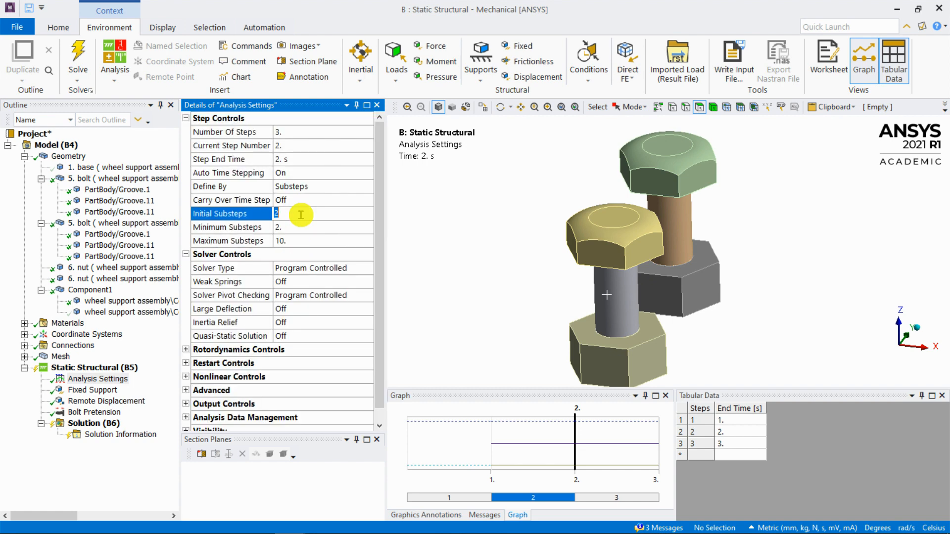
type("5")
left_click(297, 229)
type("5")
left_click(298, 242)
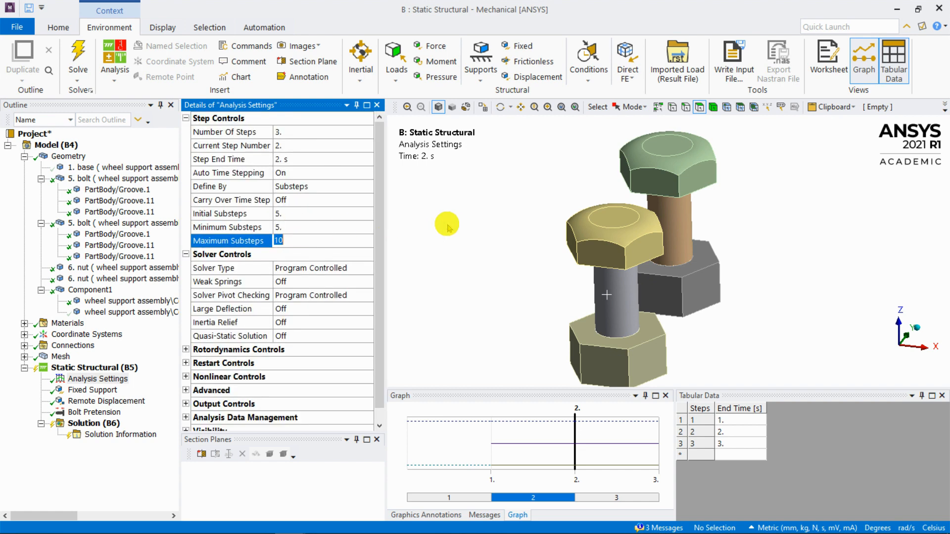
left_click(311, 240)
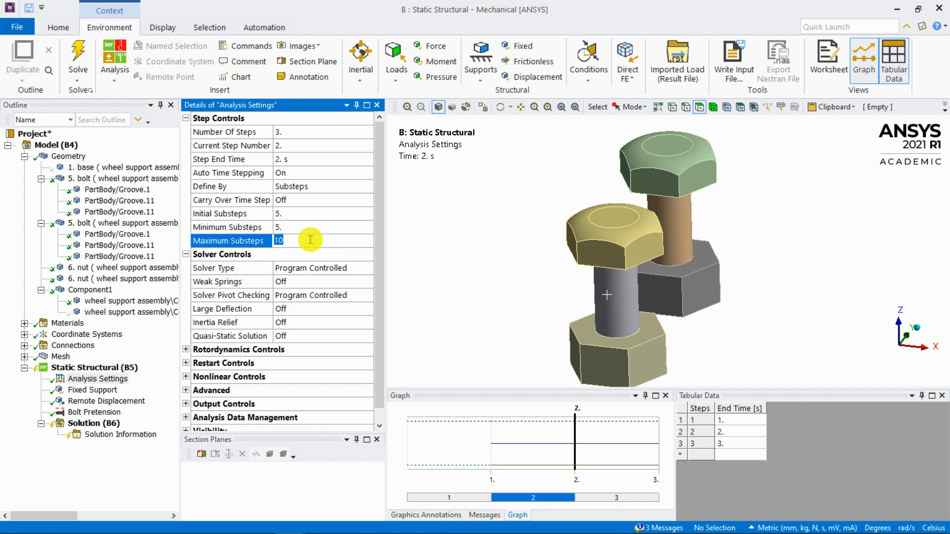
type("5.")
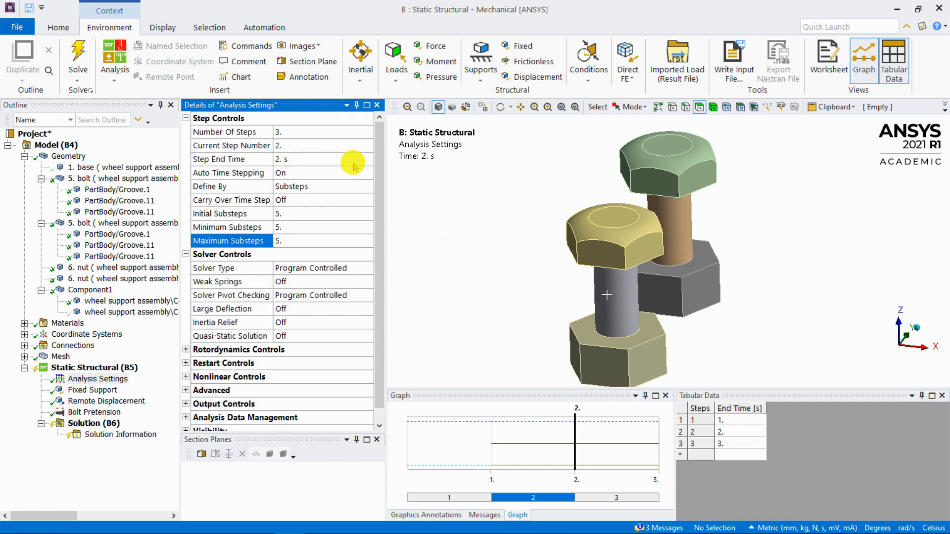
- Make load step 3 the current step and turn on its Auto Time Stepping
left_click(357, 142)
type("3")
key("Return")
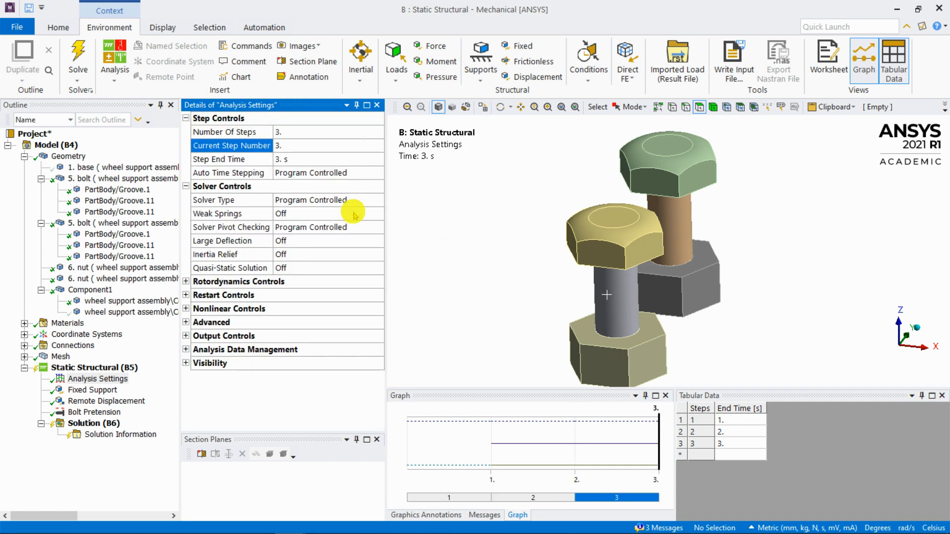
left_click(375, 172)
left_click(307, 188)
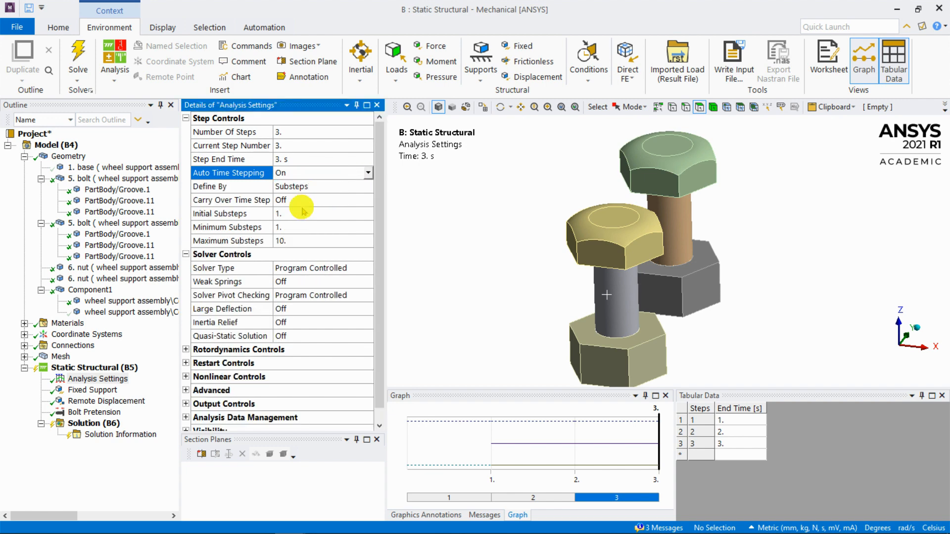
- Set load step 3 to 10 initial, 10 minimum and 1000 maximum substeps
left_click(297, 215)
type("10")
left_click(299, 227)
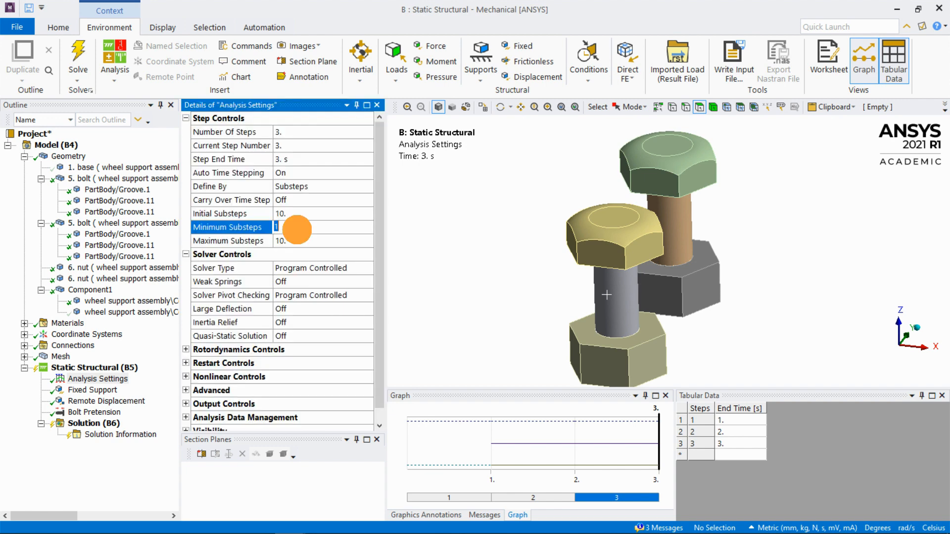
type("10")
left_click(300, 241)
type("1000")
left_click(423, 221)
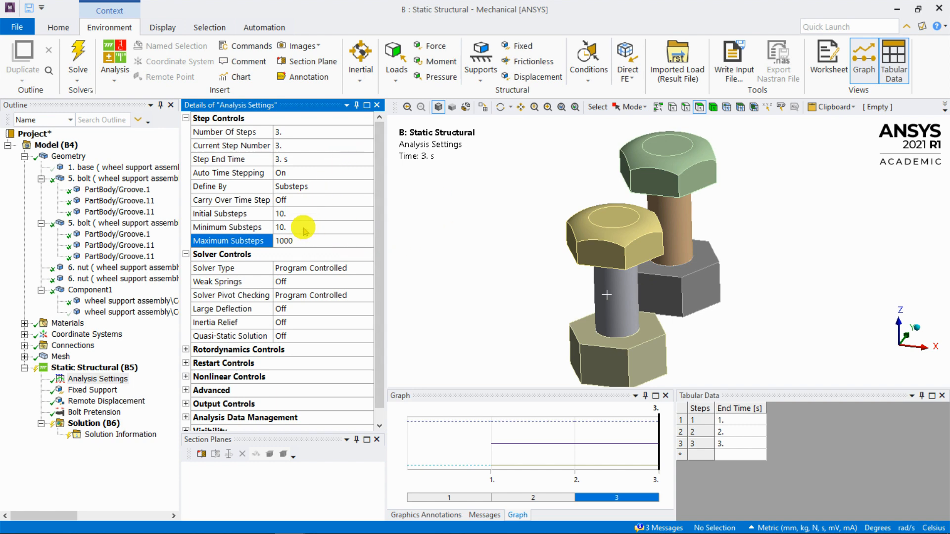
- Turn on Large Deflection in the solver controls of the Analysis Settings
left_click(336, 308)
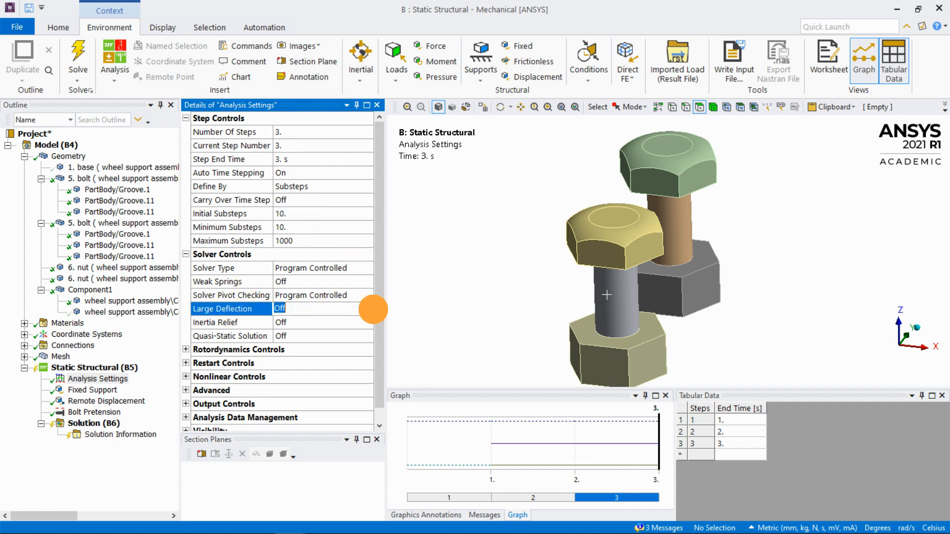
left_click(368, 309)
left_click(287, 328)
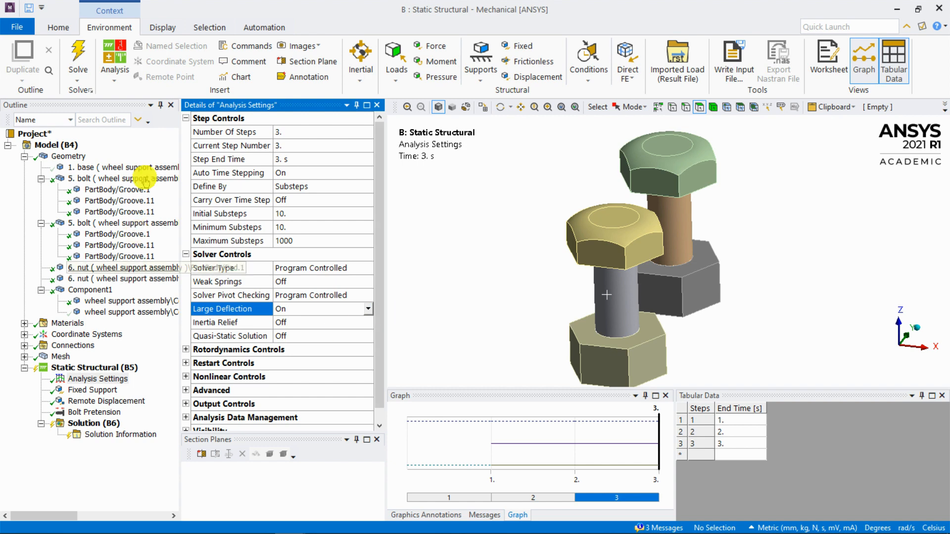
left_click(458, 259)
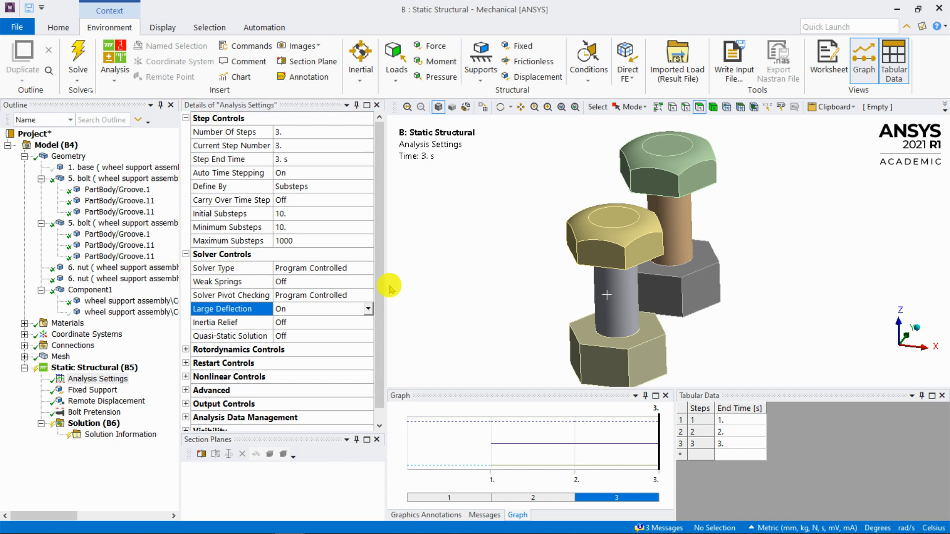
- Change the bolt pretension's definition in load step 2 to Lock
left_click(107, 413)
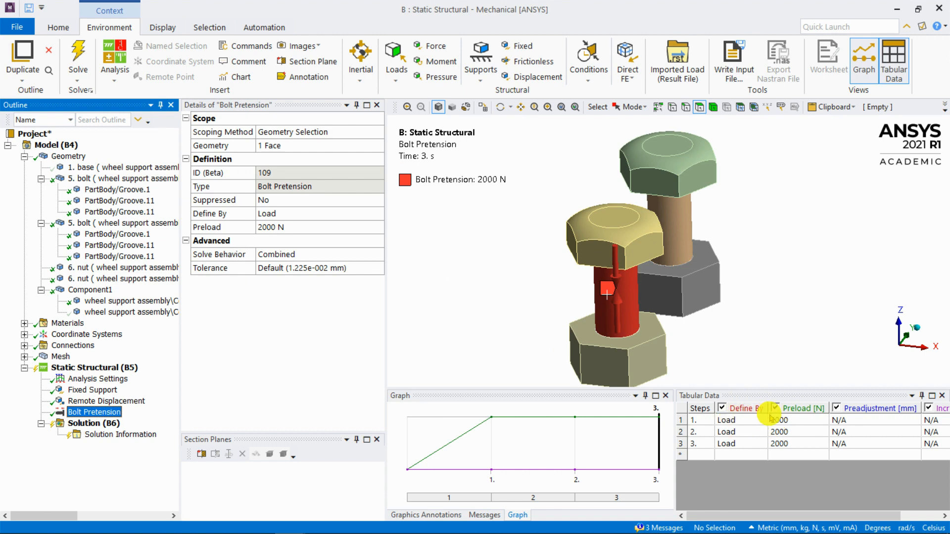
left_click(764, 438)
left_click(763, 433)
left_click(737, 434)
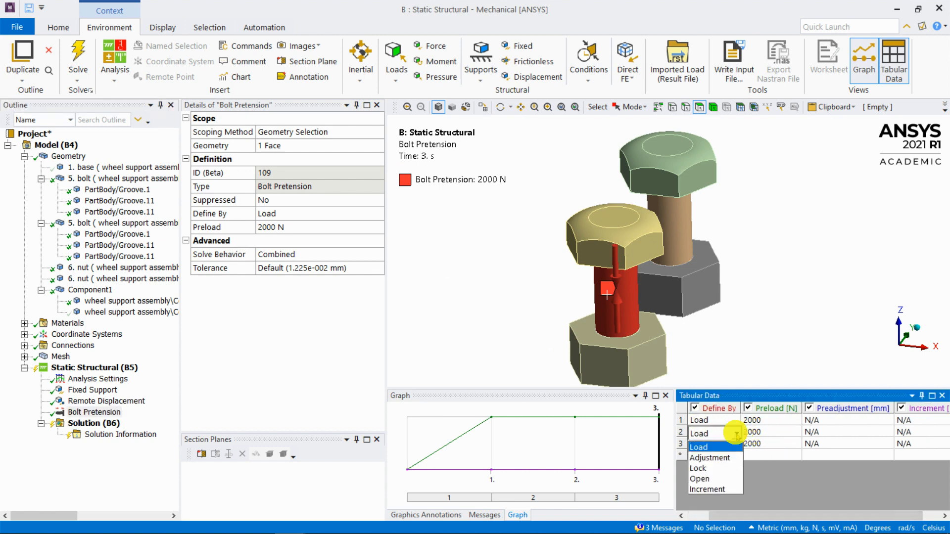
left_click(720, 467)
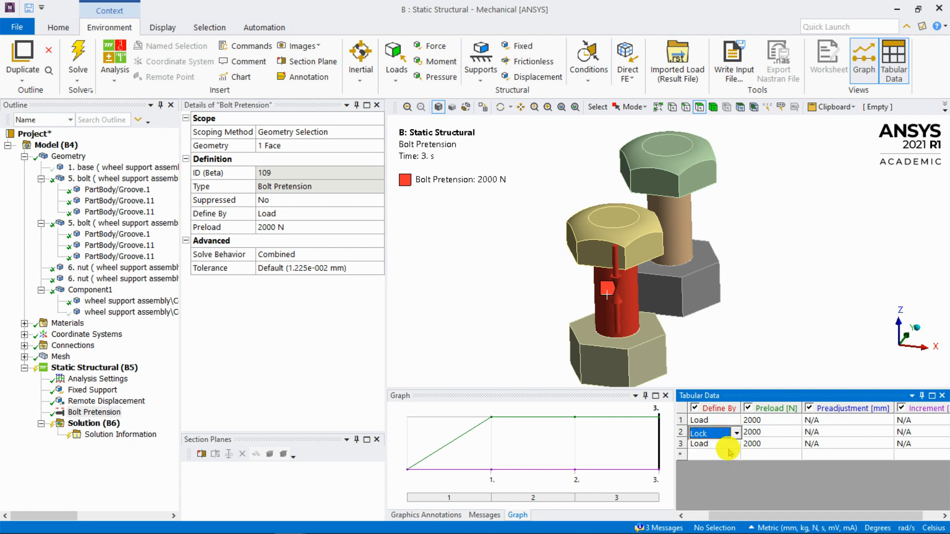
left_click(737, 433)
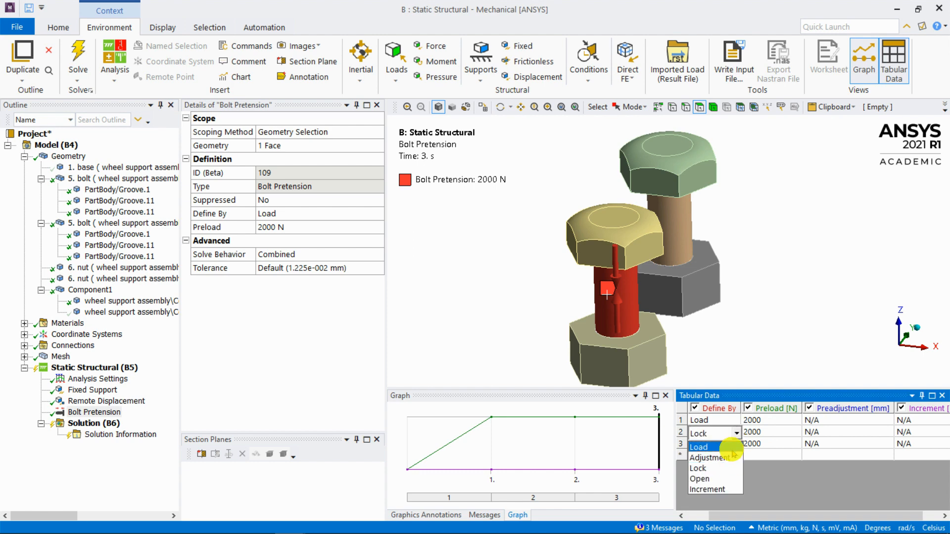
left_click(712, 468)
- Change the bolt pretension's definition in load step 3 to Lock and review the entries for all three steps
left_click(740, 448)
left_click(736, 444)
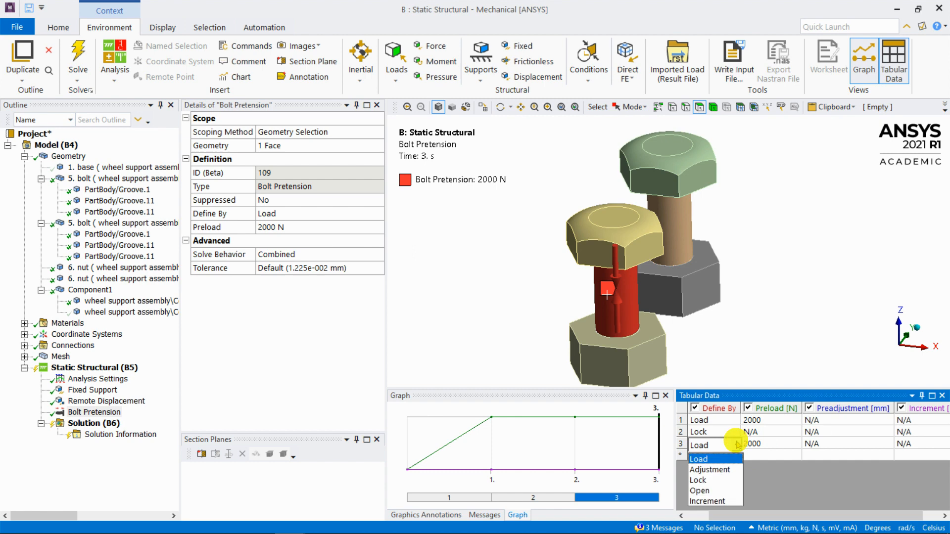
left_click(724, 479)
left_click(767, 432)
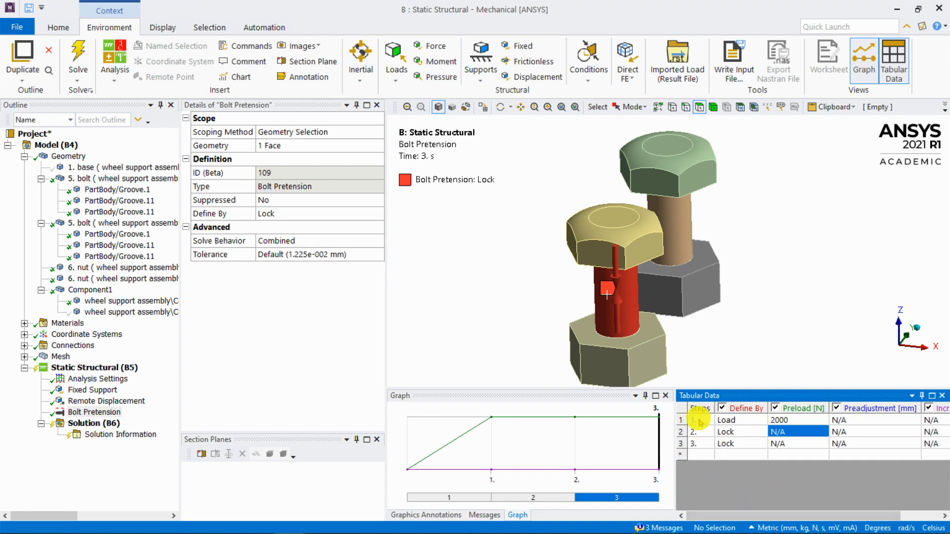
left_click(681, 424)
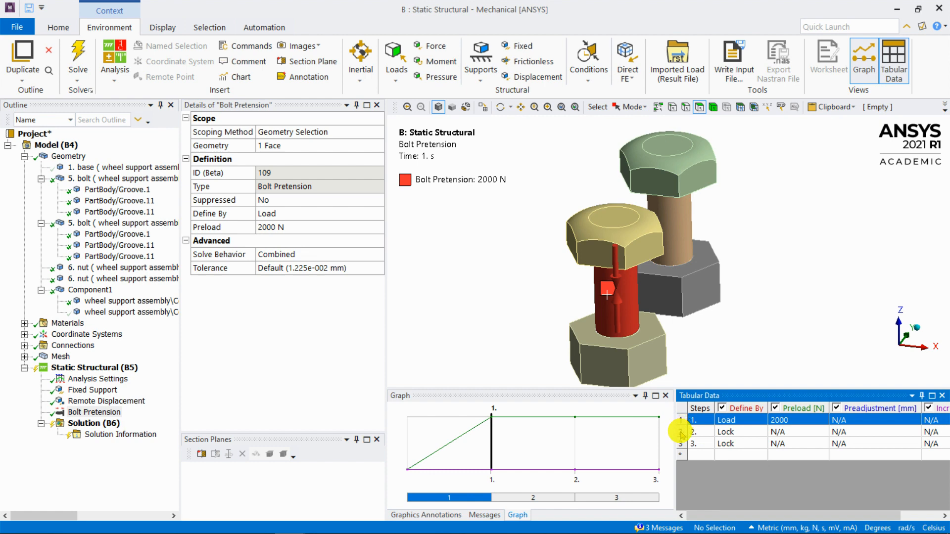
left_click(682, 434)
left_click(682, 444)
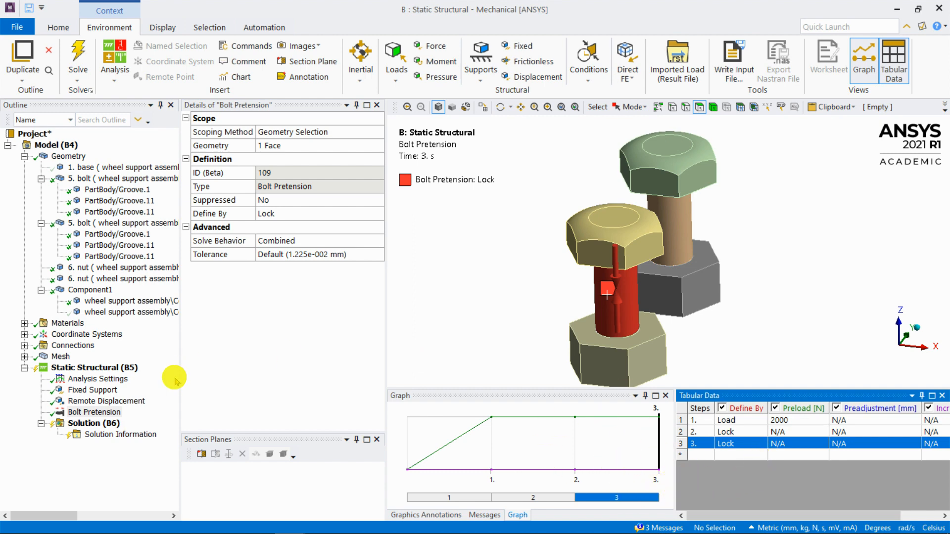
- Duplicate the bolt pretension and scope the copy to the cylindrical shank face of the other bolt
right_click(107, 413)
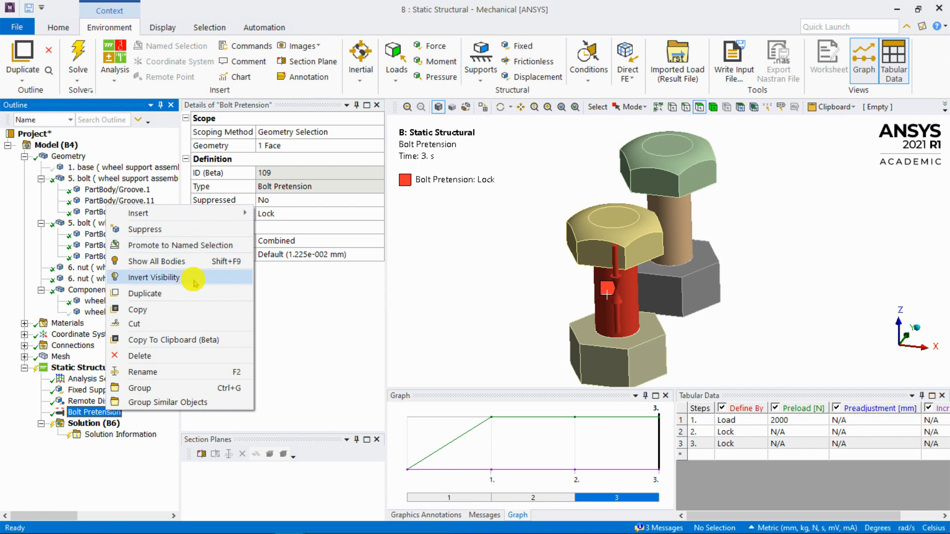
left_click(201, 295)
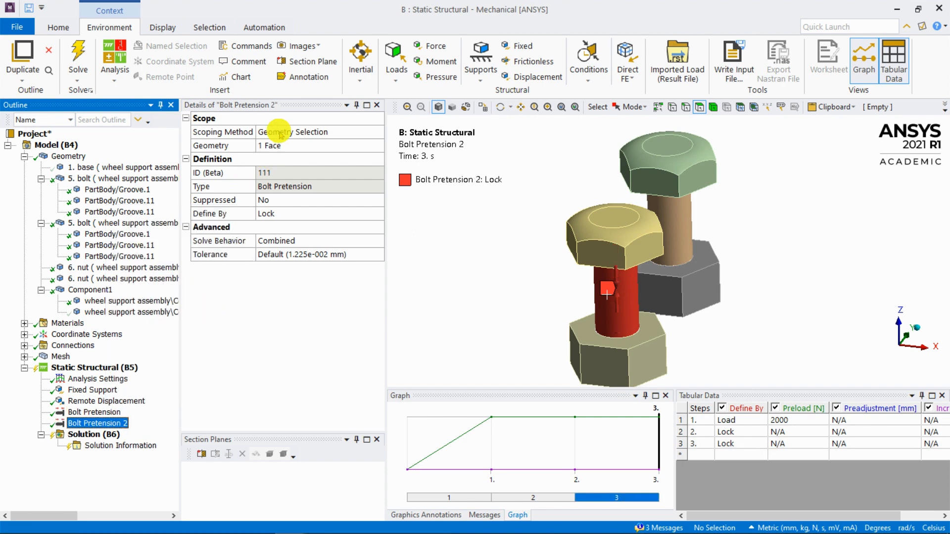
left_click(269, 146)
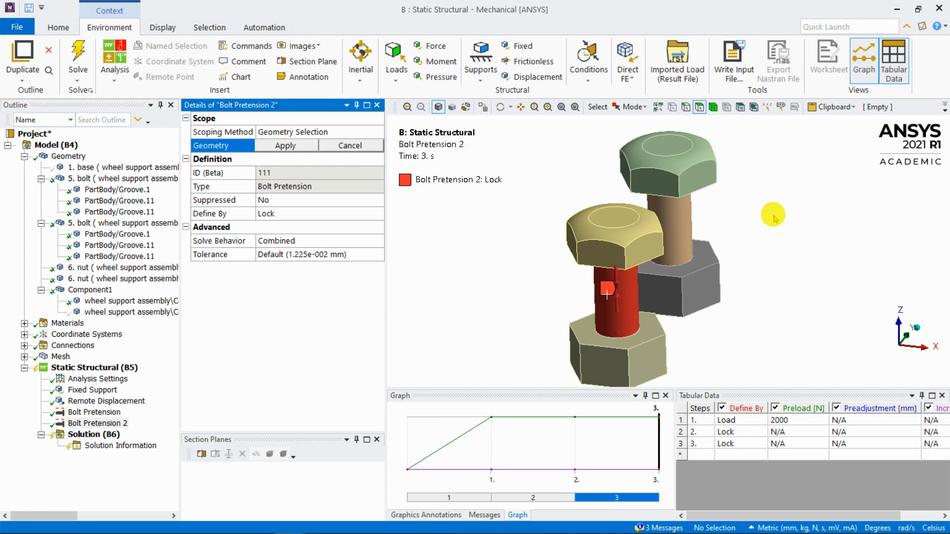
left_click(680, 225)
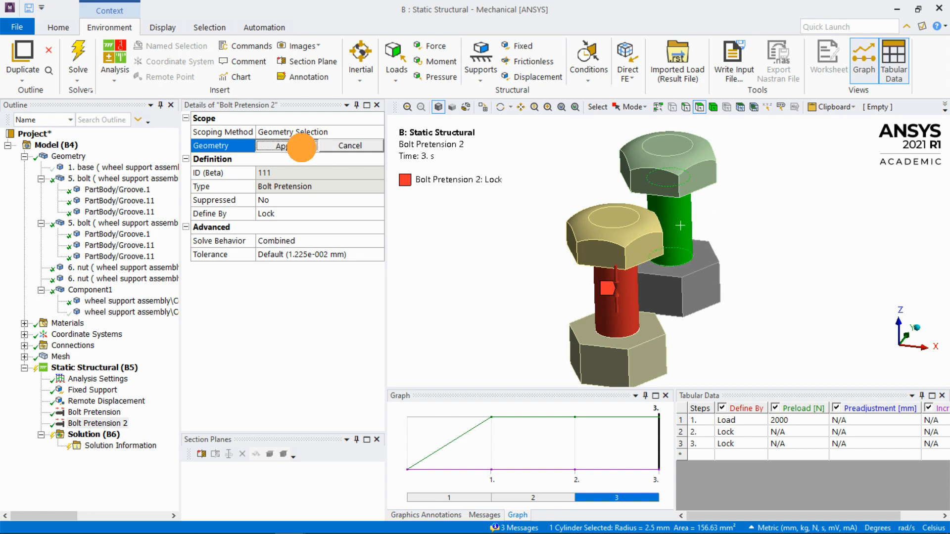
left_click(301, 147)
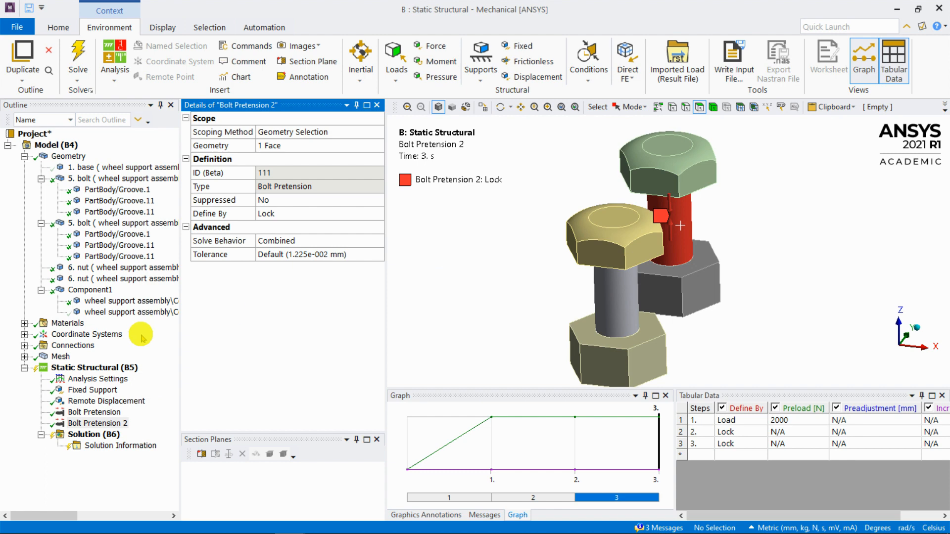
- Set the remote displacement's Z component to 0 mm for load steps 1 and 2 and to 0.2 mm for load step 3
left_click(132, 401)
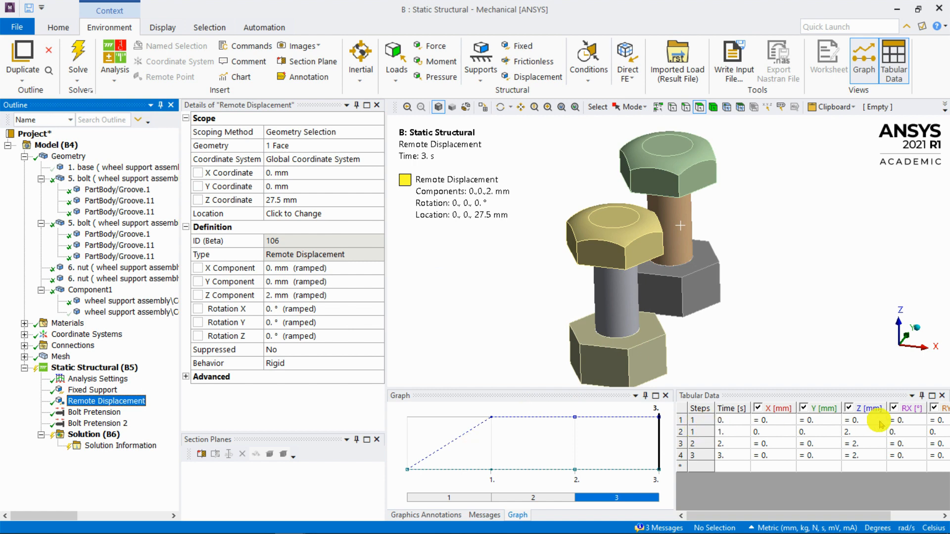
left_click_drag(842, 516, 880, 486)
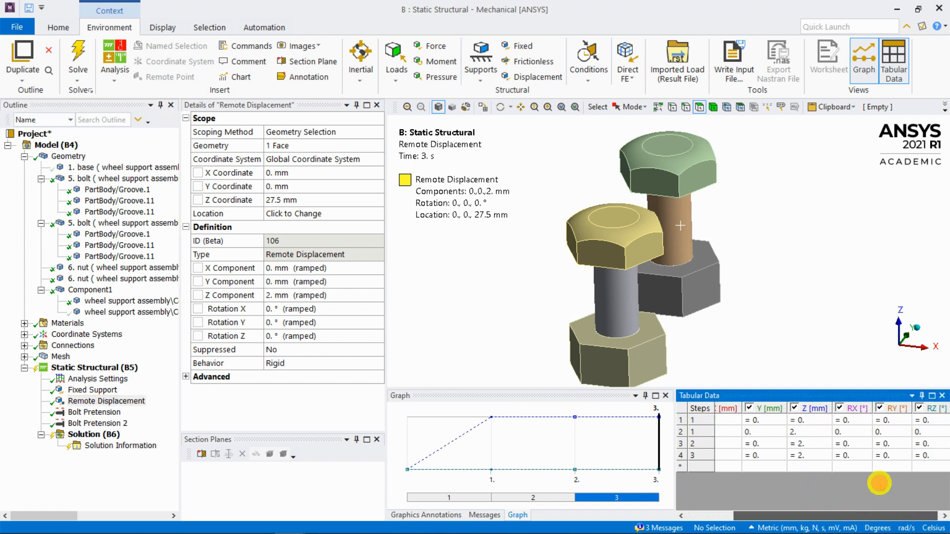
left_click(806, 431)
type("0")
key("Tab")
left_click(809, 442)
type("0")
key("Tab")
left_click(807, 451)
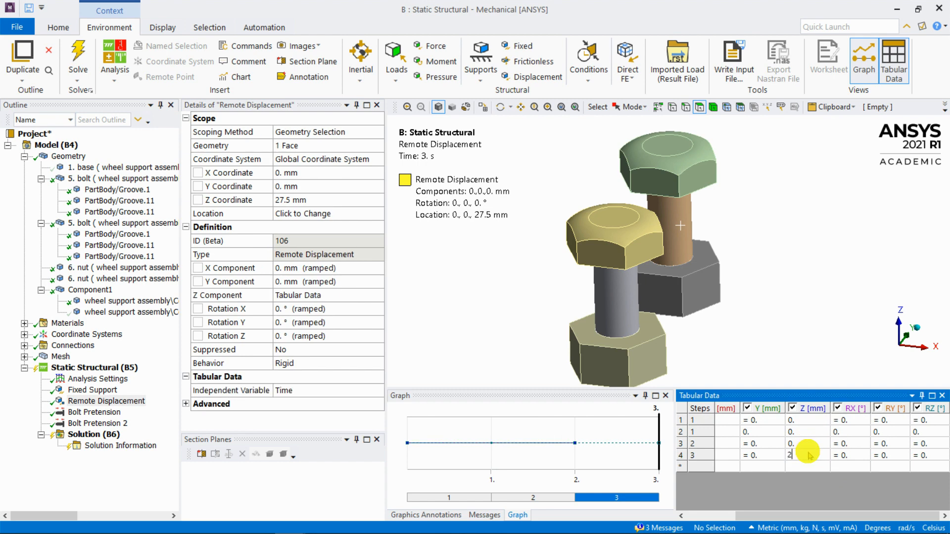
key("Tab")
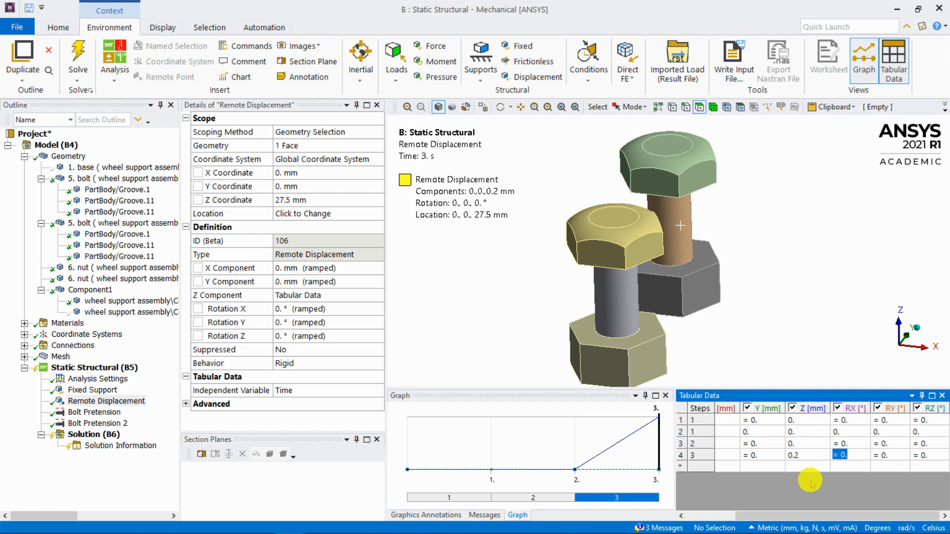
left_click_drag(821, 512, 728, 485)
scroll(574, 215, "down", 5)
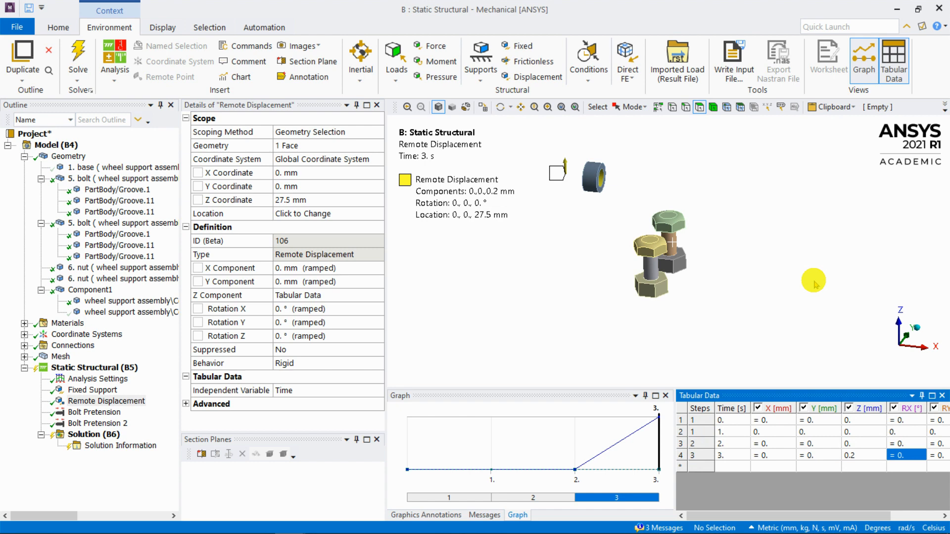
middle_click_drag(732, 214, 699, 239, "ctrl")
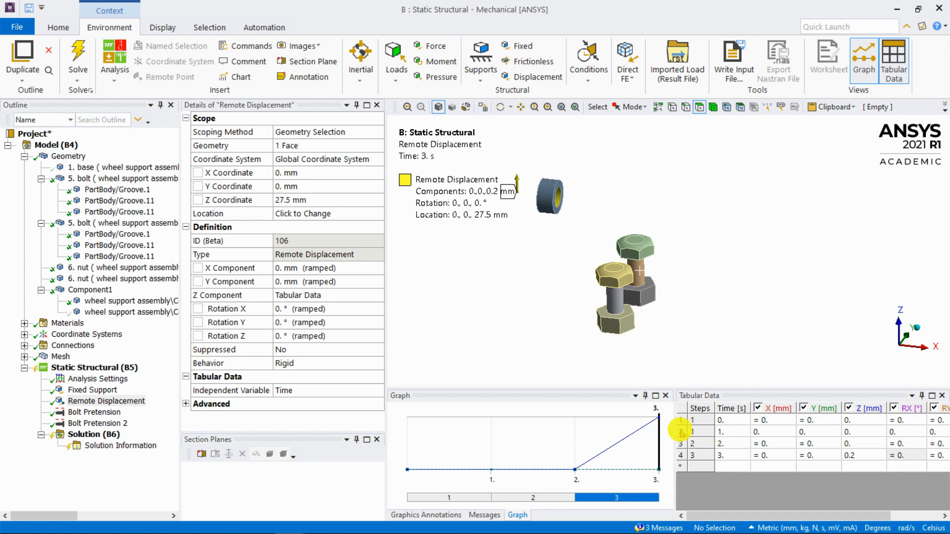
left_click(684, 432)
right_click(683, 432)
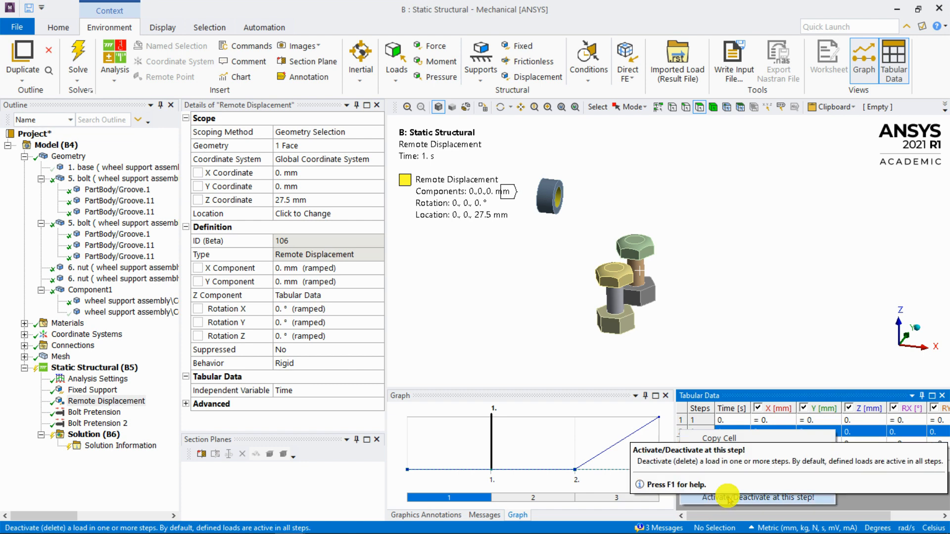
left_click(744, 317)
left_click(692, 460)
right_click(691, 460)
left_click(750, 293)
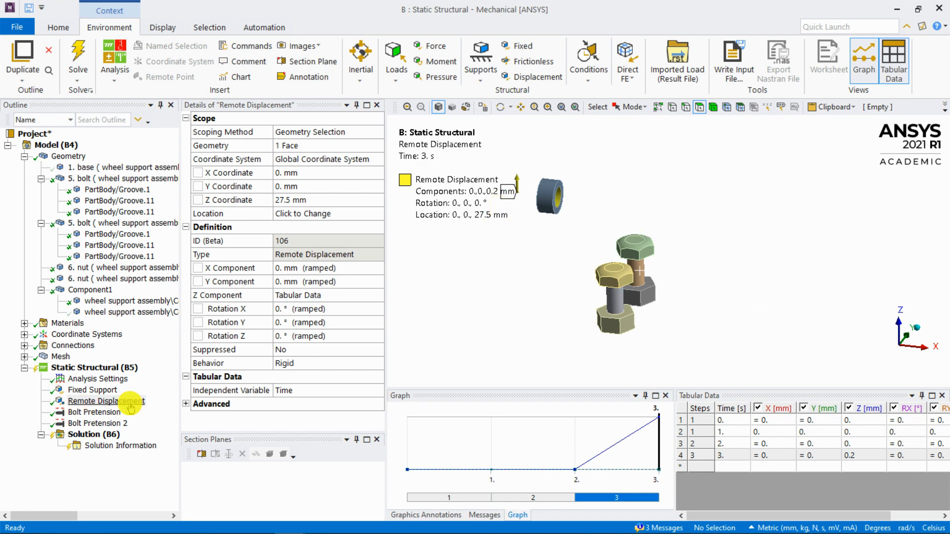
- Collapse the Geometry branch of the model tree and show all bodies of the assembly
left_click(102, 435)
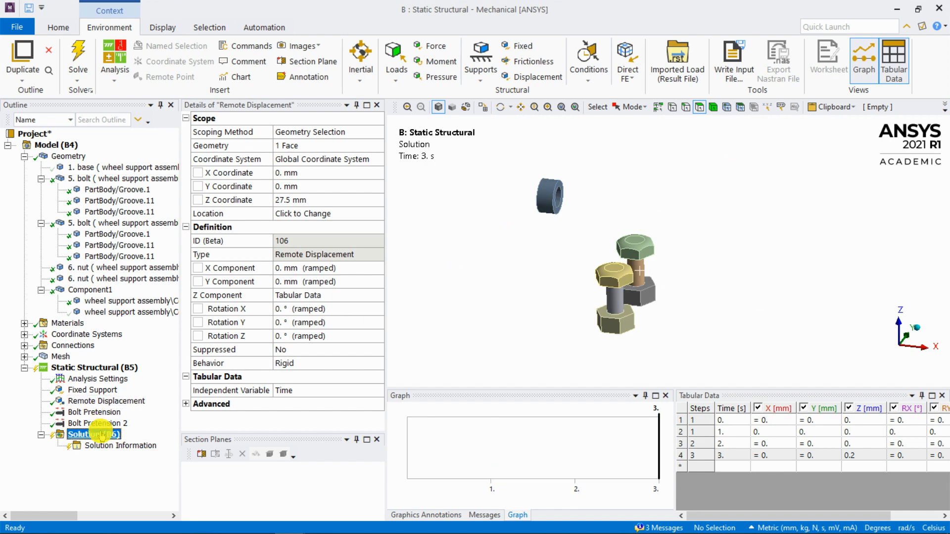
left_click(24, 156)
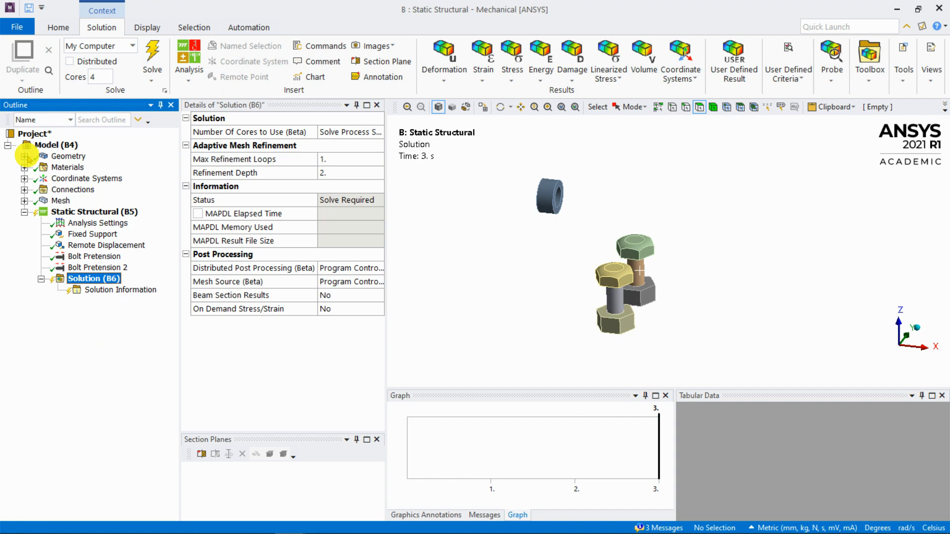
left_click(512, 225)
right_click(513, 226)
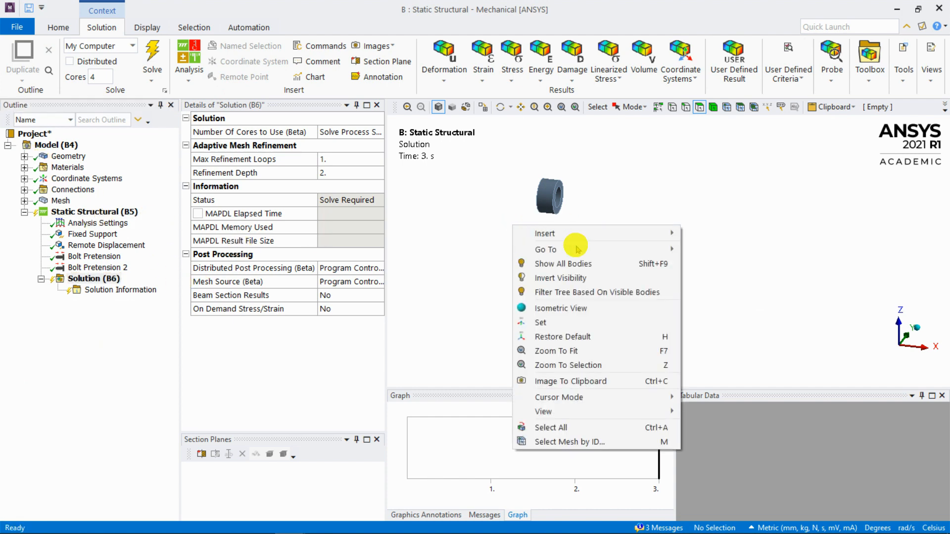
left_click(573, 261)
- Display all loads and supports of the static structural analysis together and examine their placement on the assembly from several sides
left_click(123, 212)
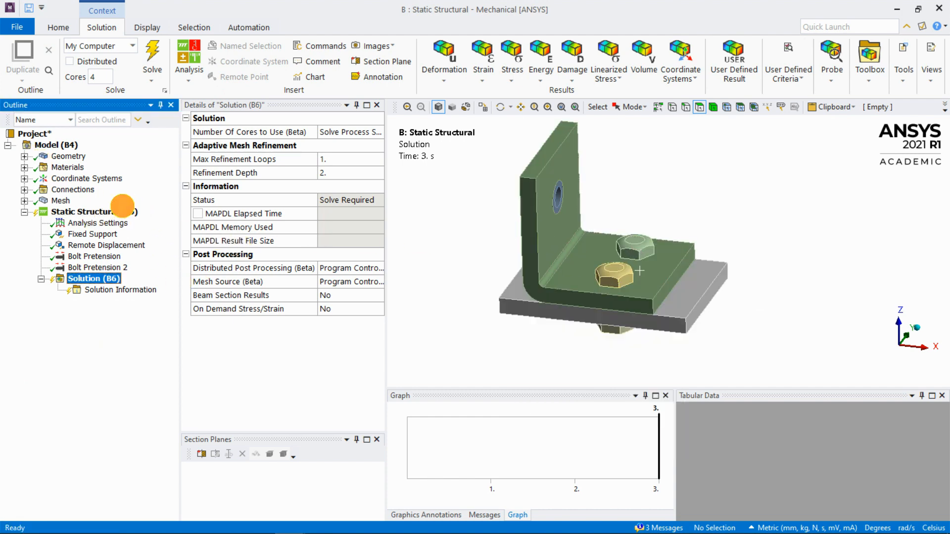
middle_click_drag(670, 195, 559, 298)
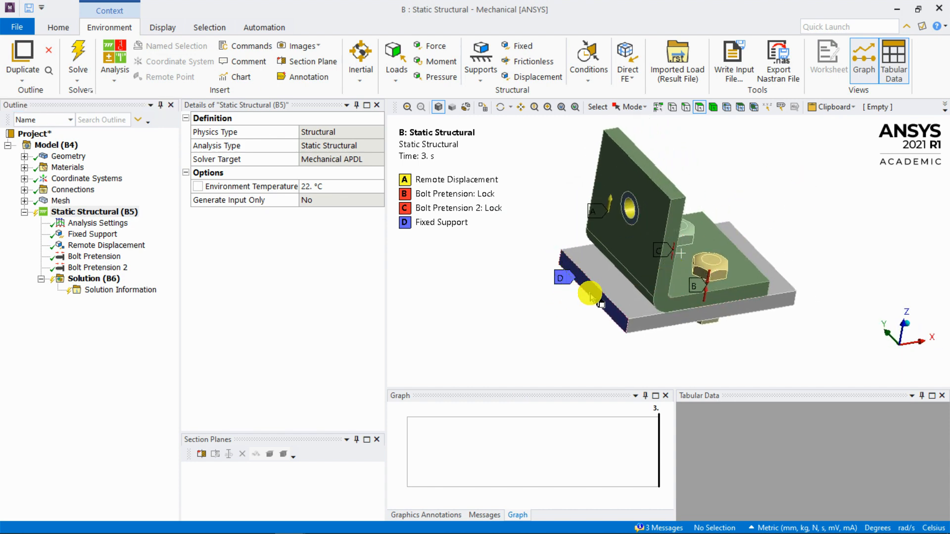
middle_click_drag(579, 275, 567, 267)
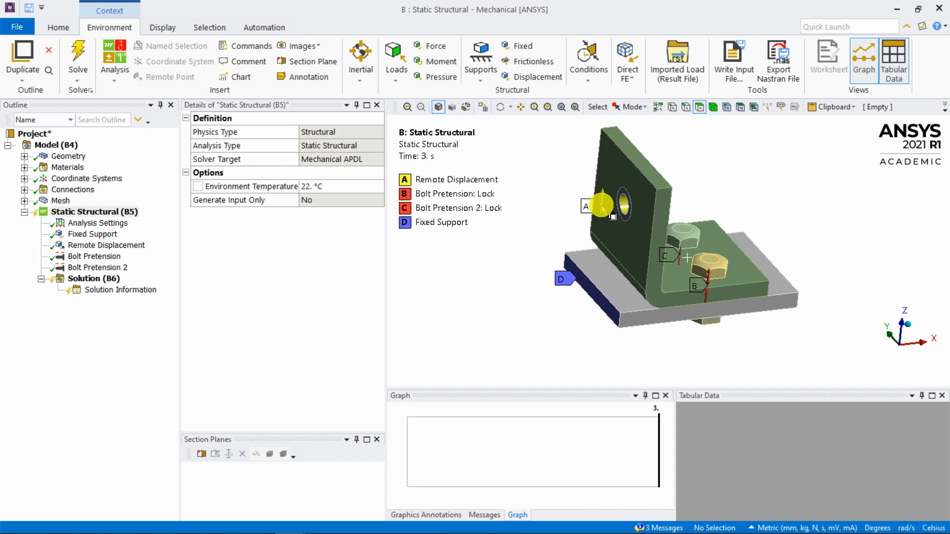
middle_click_drag(605, 203, 563, 215)
middle_click_drag(627, 214, 670, 213, "ctrl")
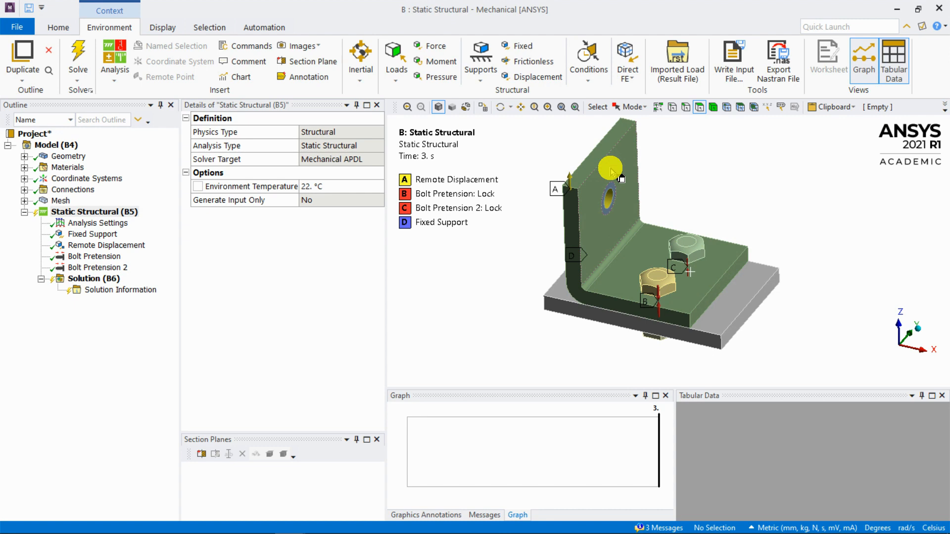
- Solve the static structural analysis
left_click(92, 278)
right_click(94, 279)
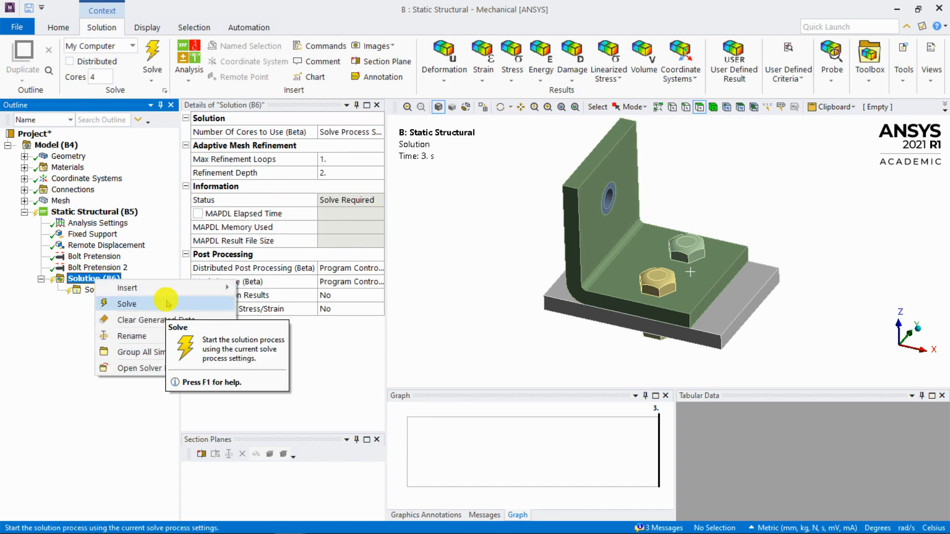
left_click(167, 303)
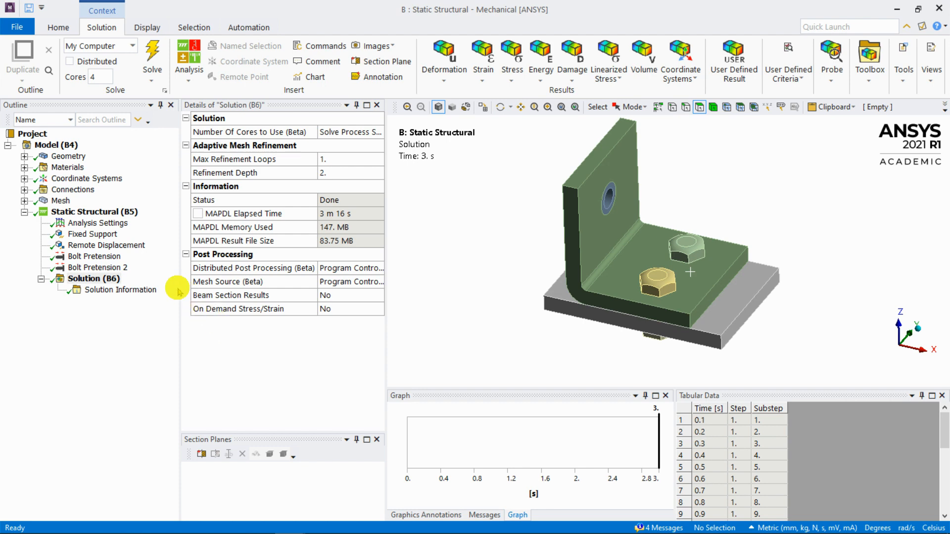
- Switch the Solution Information output to Force Convergence and examine the convergence graph
left_click(137, 291)
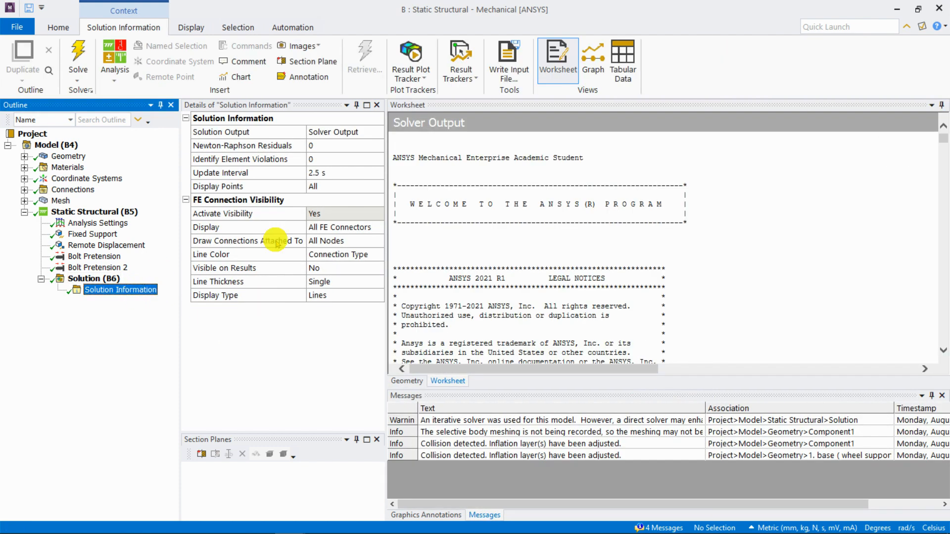
left_click(384, 132)
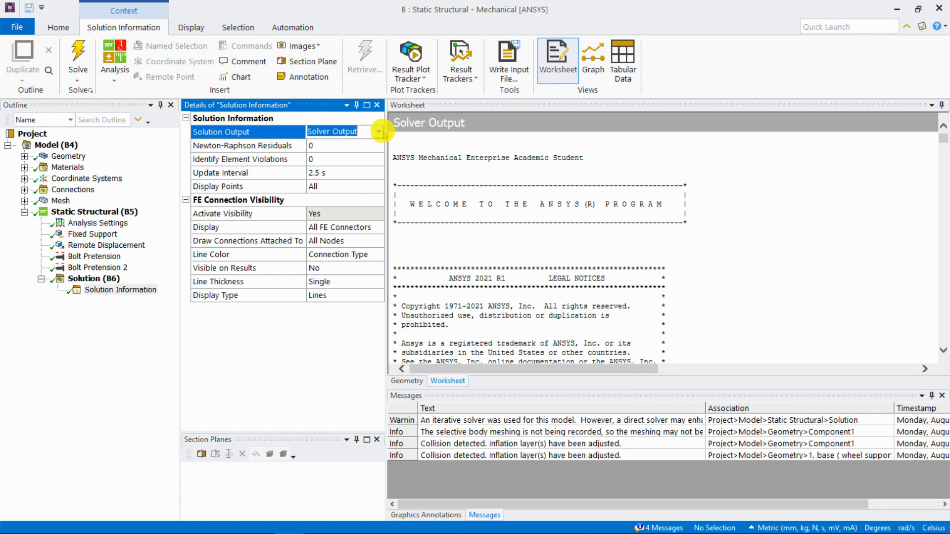
left_click(379, 132)
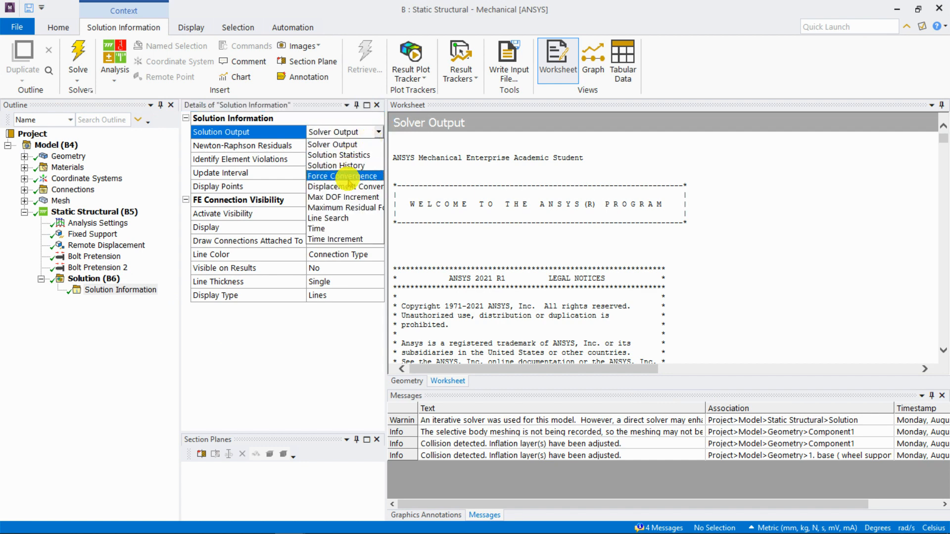
left_click(353, 179)
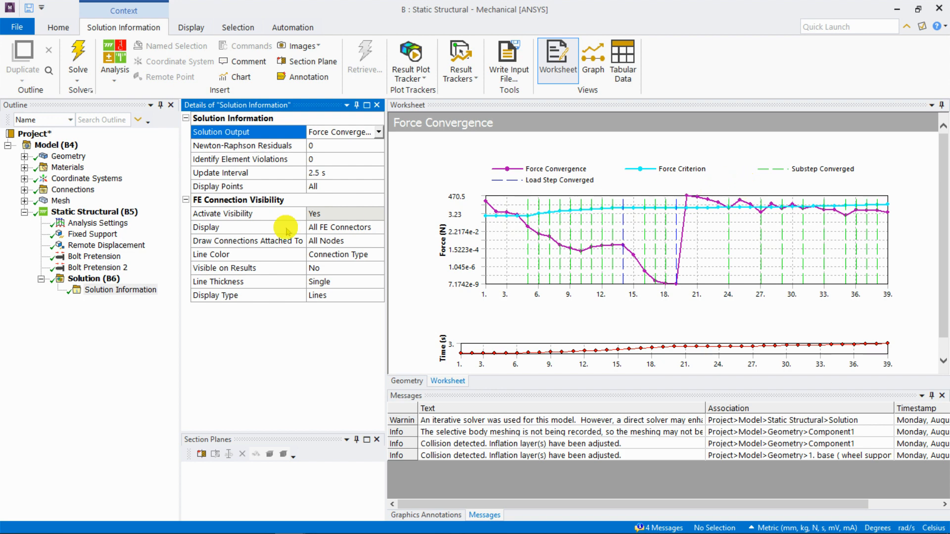
- Add a Total Deformation result for all bodies to the solution with a display time of 1 s
left_click(100, 278)
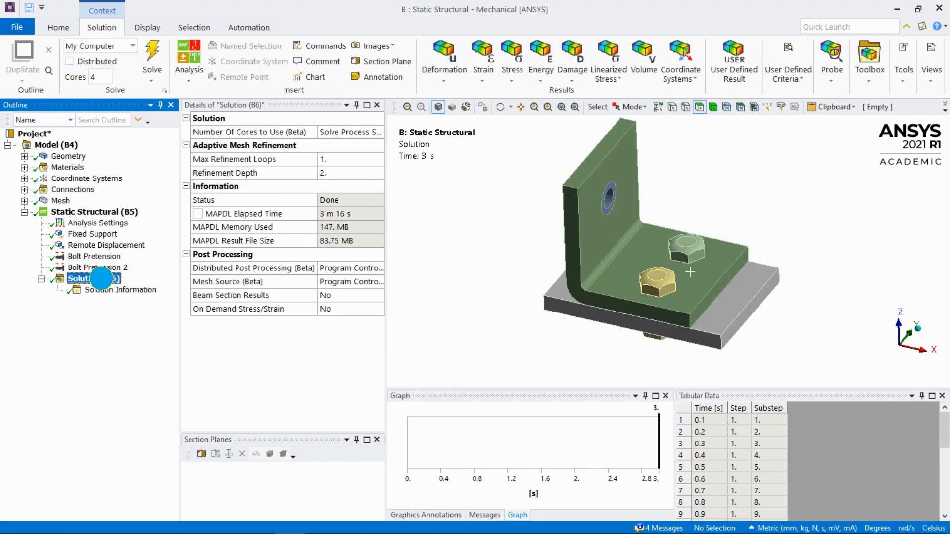
right_click(100, 279)
mouse_move(218, 287)
mouse_move(317, 292)
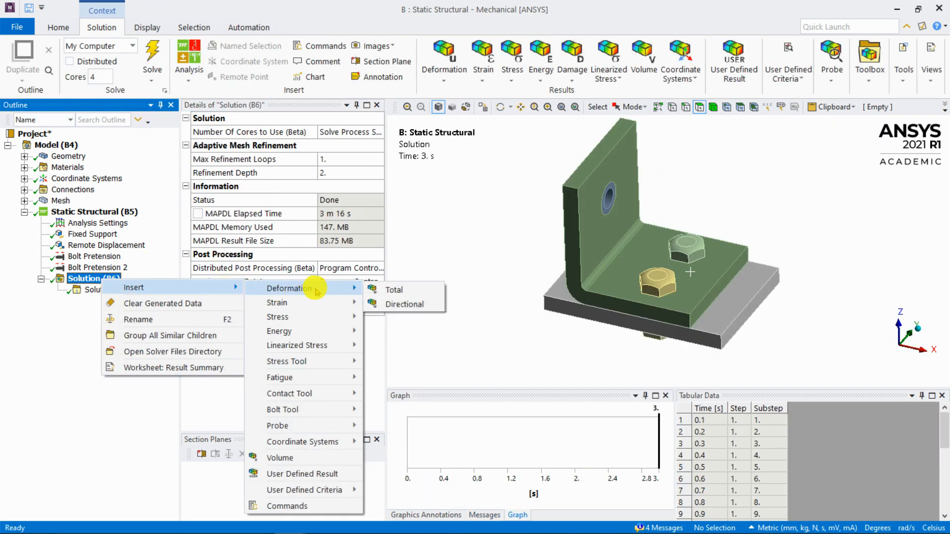
left_click(388, 290)
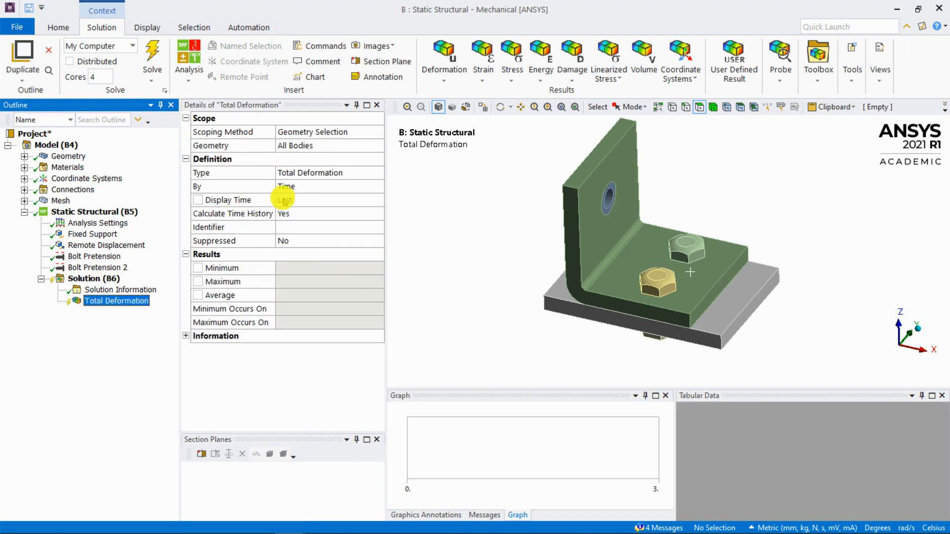
left_click(300, 197)
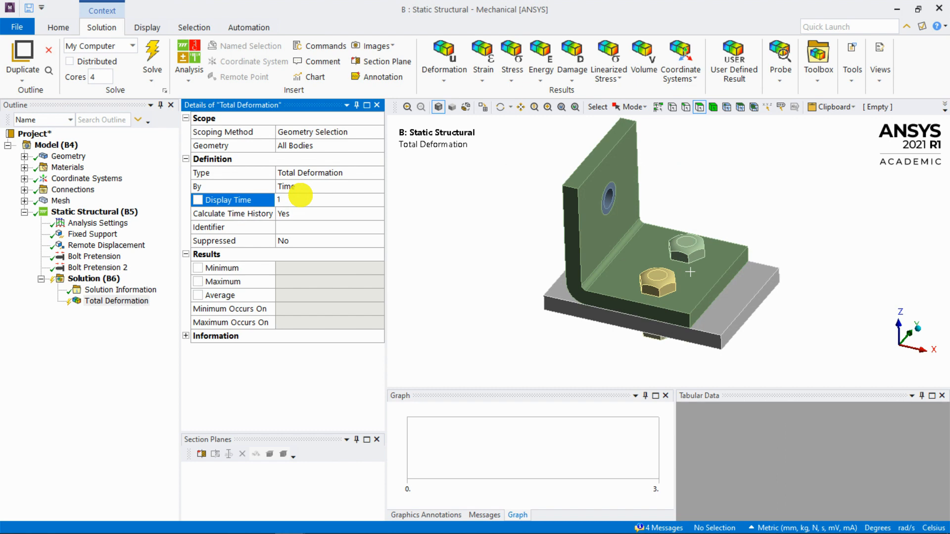
type("1")
key("Return")
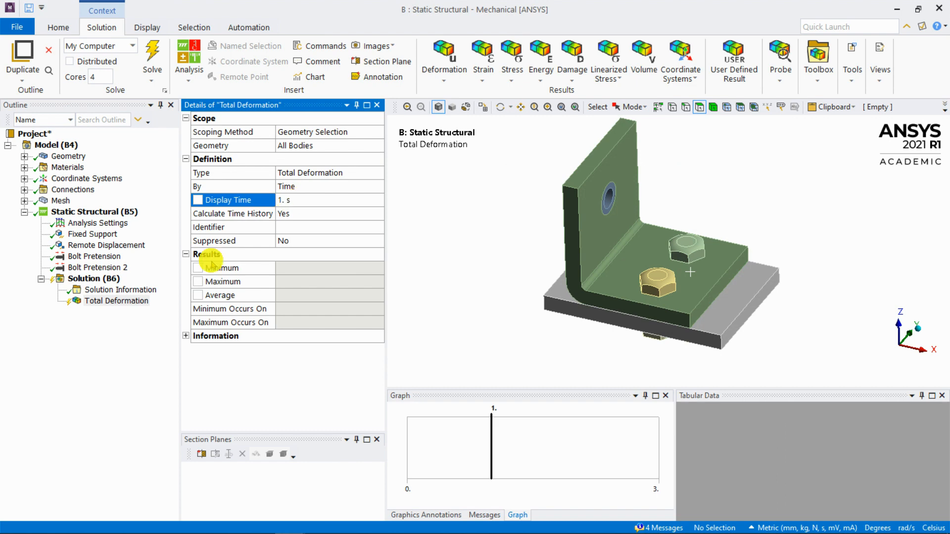
- Duplicate the Total Deformation result and set the copy's display time to 2 s
right_click(117, 300)
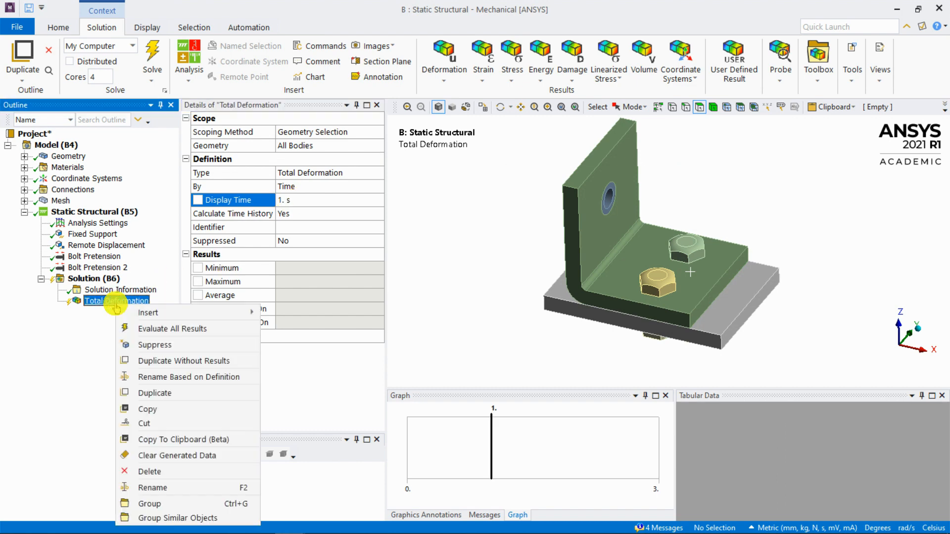
left_click(184, 392)
left_click(294, 204)
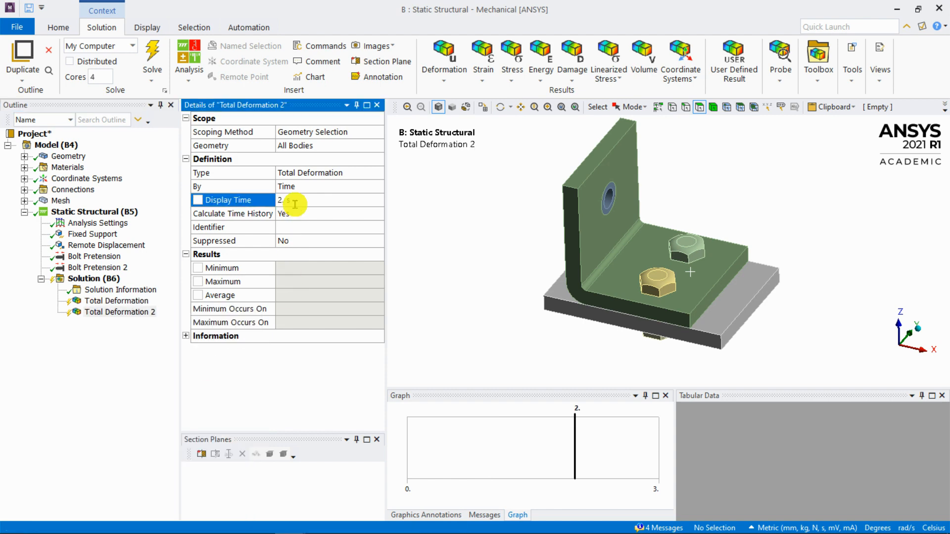
left_click(126, 301)
- Duplicate the Total Deformation 2 result and set the copy's display time to 3 s
left_click(128, 312)
right_click(128, 312)
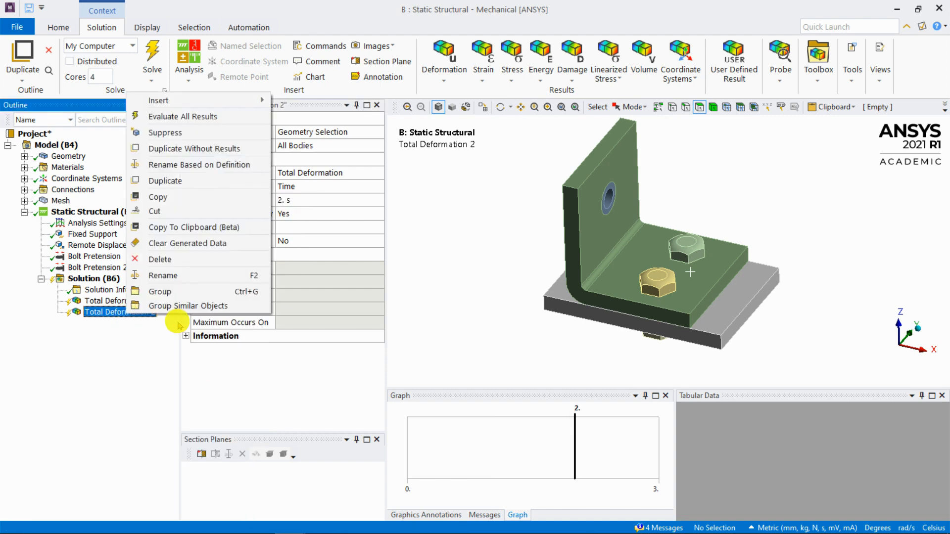
left_click(196, 181)
left_click(307, 200)
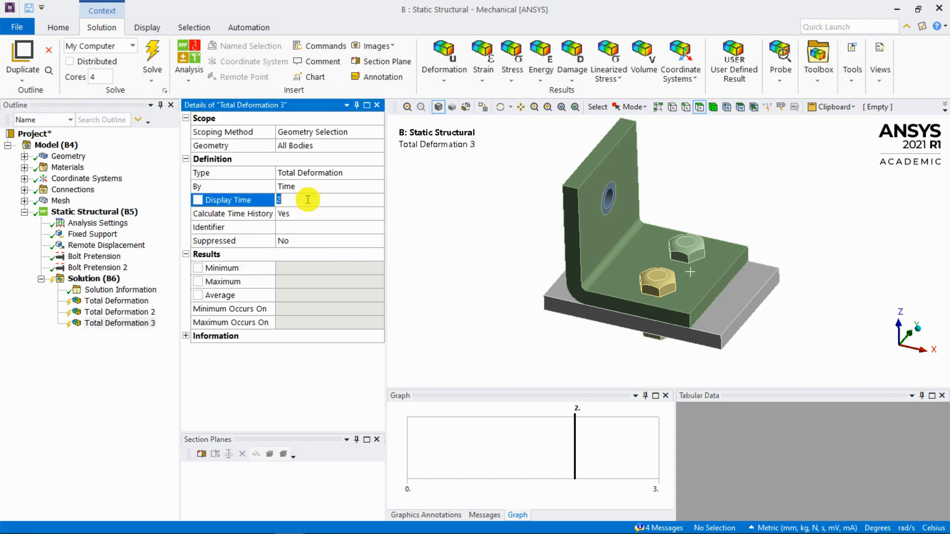
left_click(99, 371)
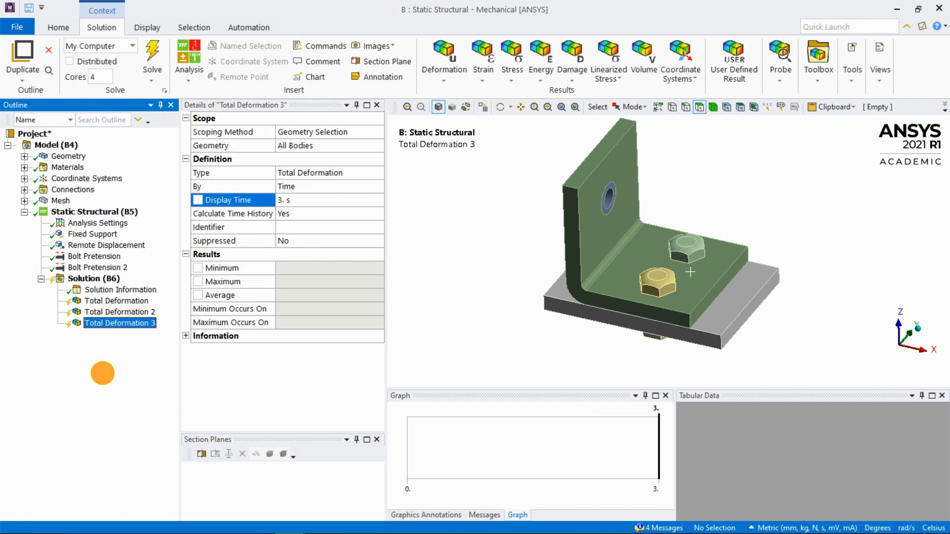
- Add an Equivalent (von-Mises) stress result to the solution and scope it to the L-shaped support body
left_click(86, 278)
right_click(108, 280)
mouse_move(139, 286)
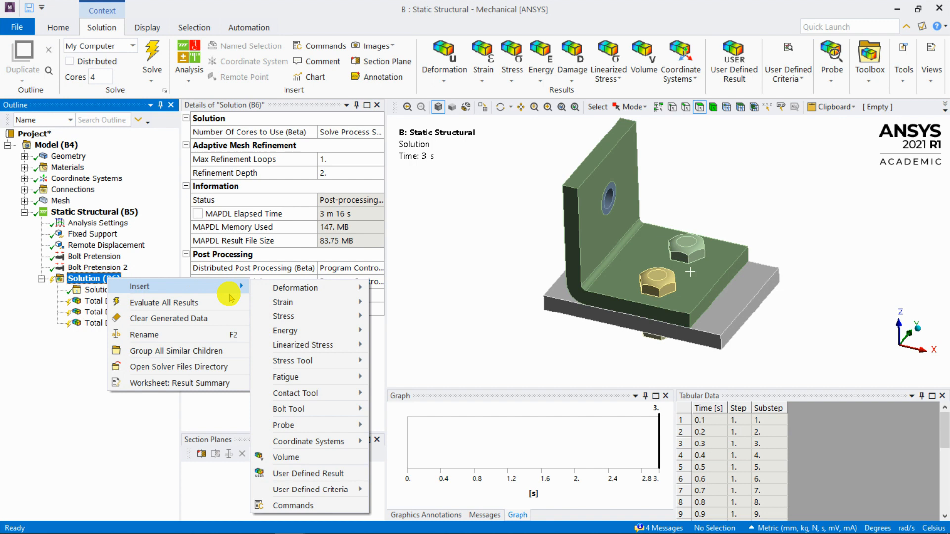
mouse_move(359, 317)
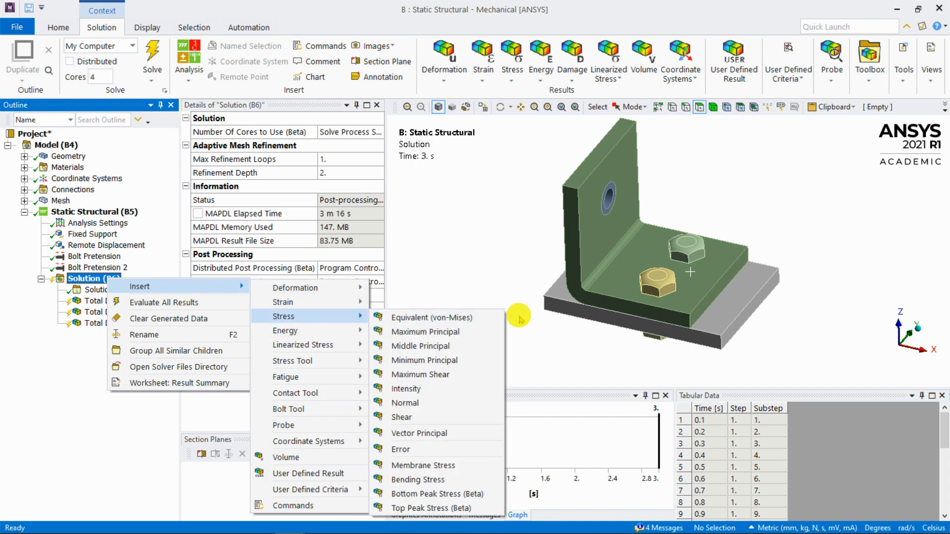
left_click(468, 317)
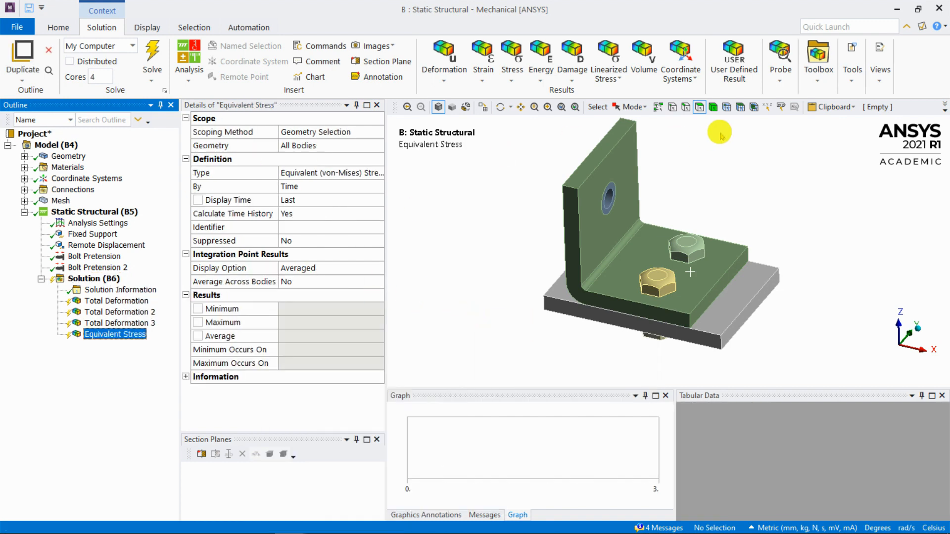
left_click(712, 108)
left_click(623, 246)
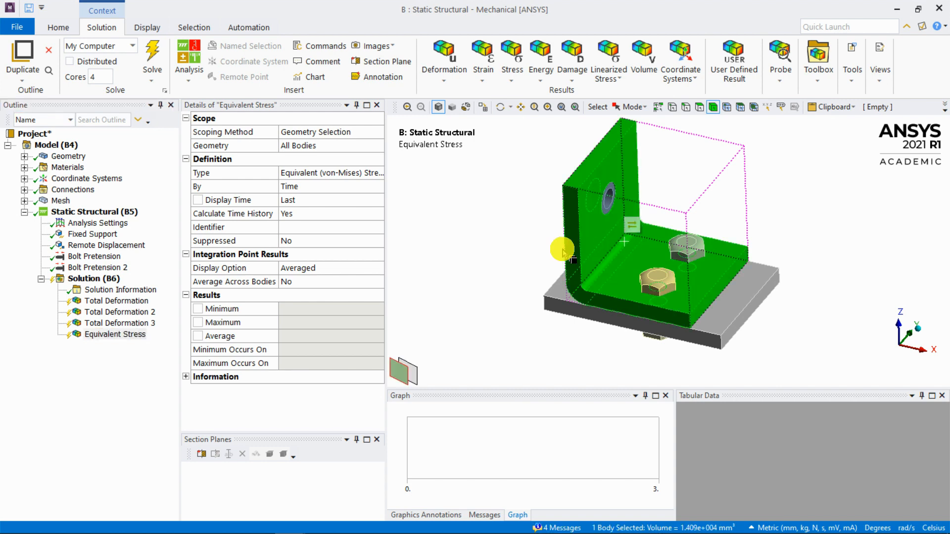
left_click(295, 146)
left_click(299, 145)
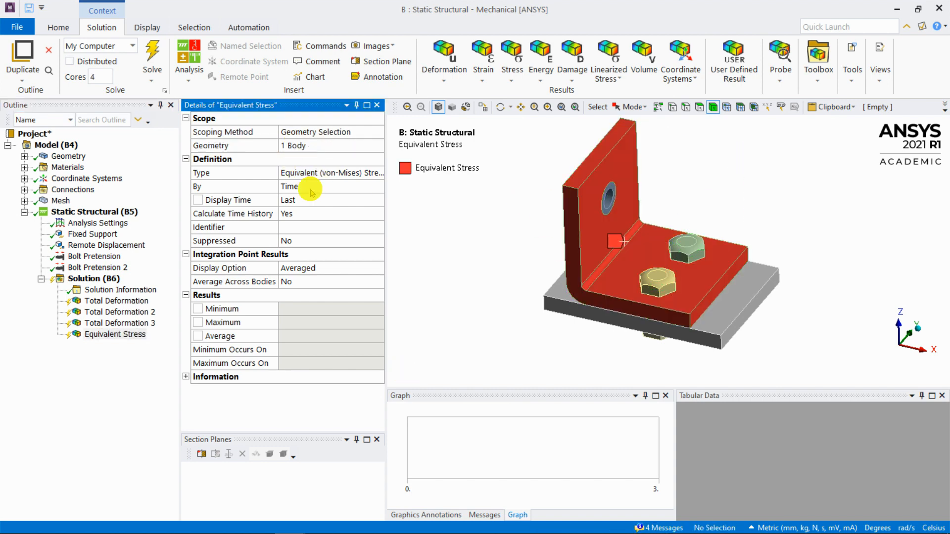
- Set the Equivalent Stress result's display time to 1 s
right_click(128, 331)
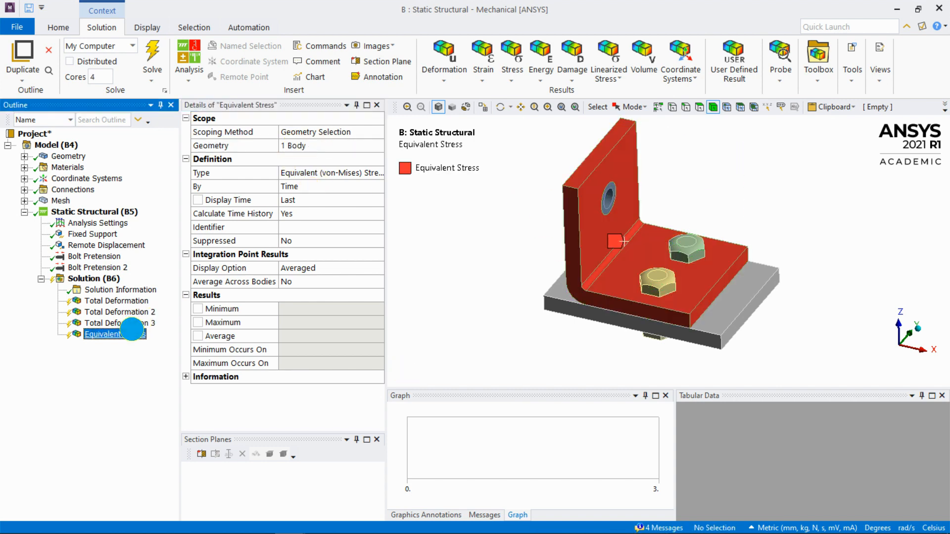
left_click(299, 201)
type("1")
key("Return")
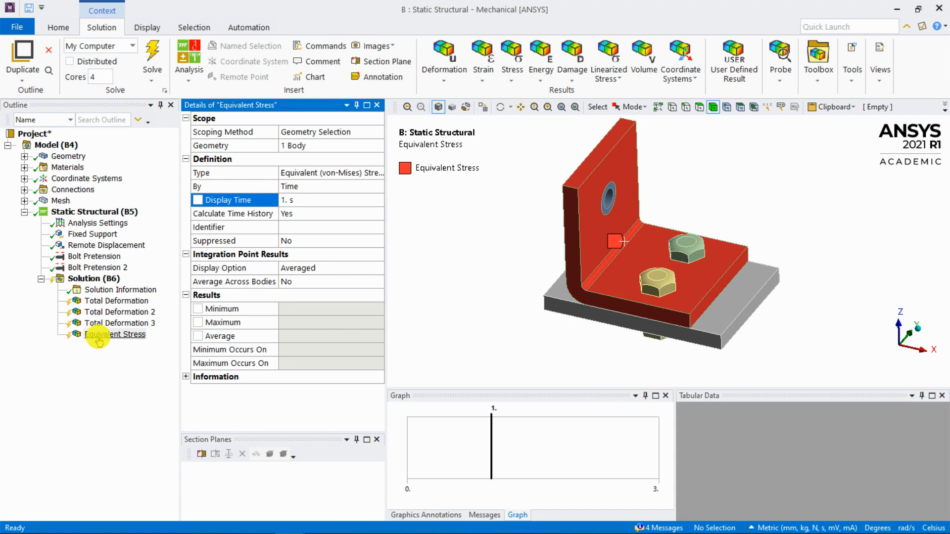
- Duplicate the Equivalent Stress result and set the copy's display time to 2 s
right_click(98, 336)
left_click(137, 204)
left_click(296, 200)
type("2")
key("Return")
- Duplicate the Equivalent Stress 2 result and set the copy's display time to 3 s
right_click(142, 346)
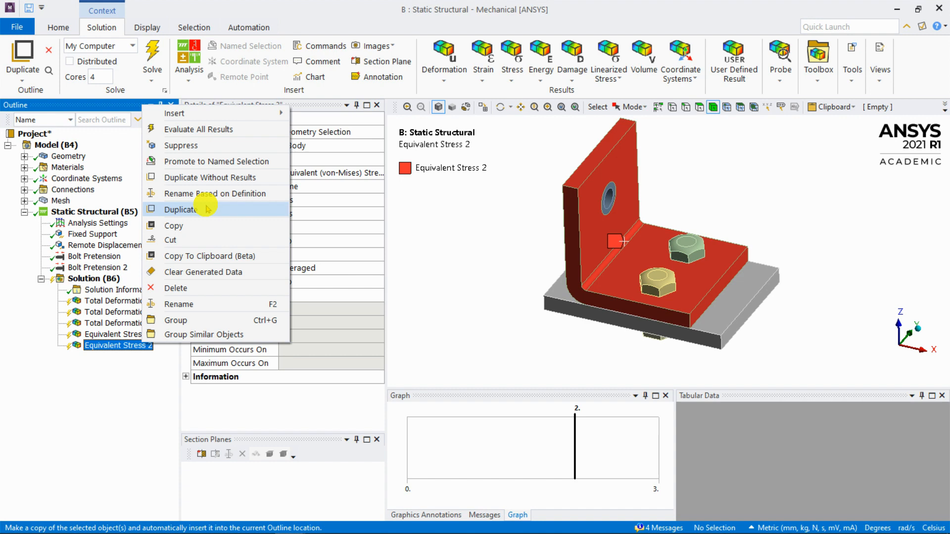
left_click(197, 208)
left_click(306, 198)
key("Return")
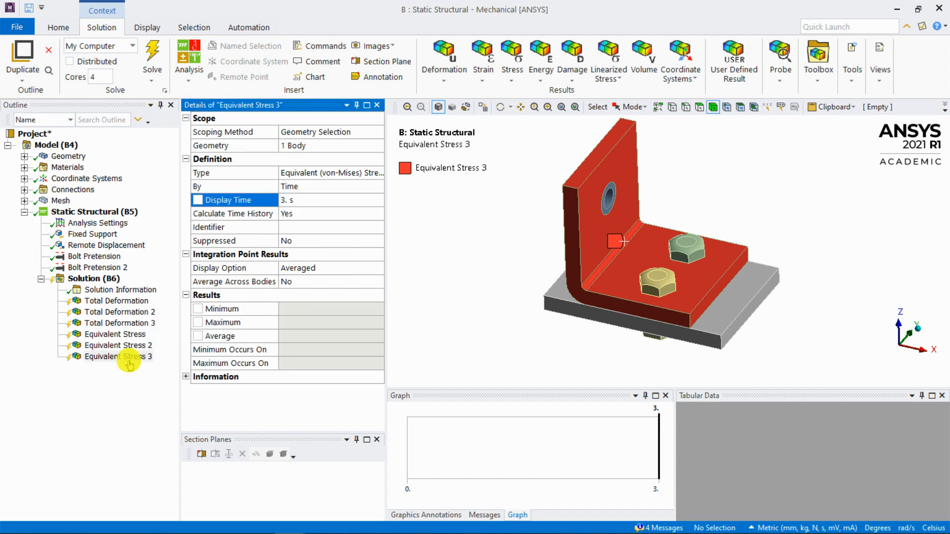
left_click(109, 356)
- Add a Contact Tool to the solution and limit it to the frictional contact between base and support, for both contact sides
left_click(99, 278)
right_click(99, 278)
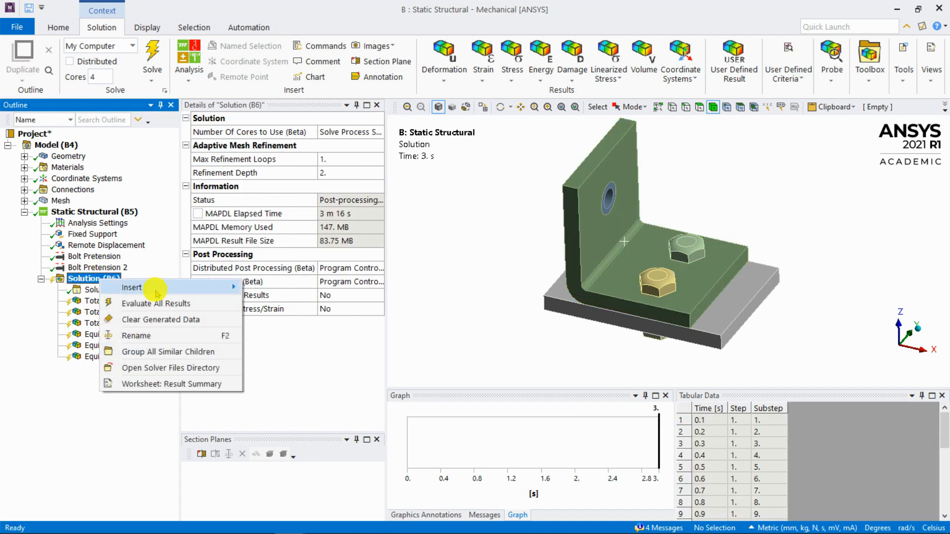
mouse_move(225, 290)
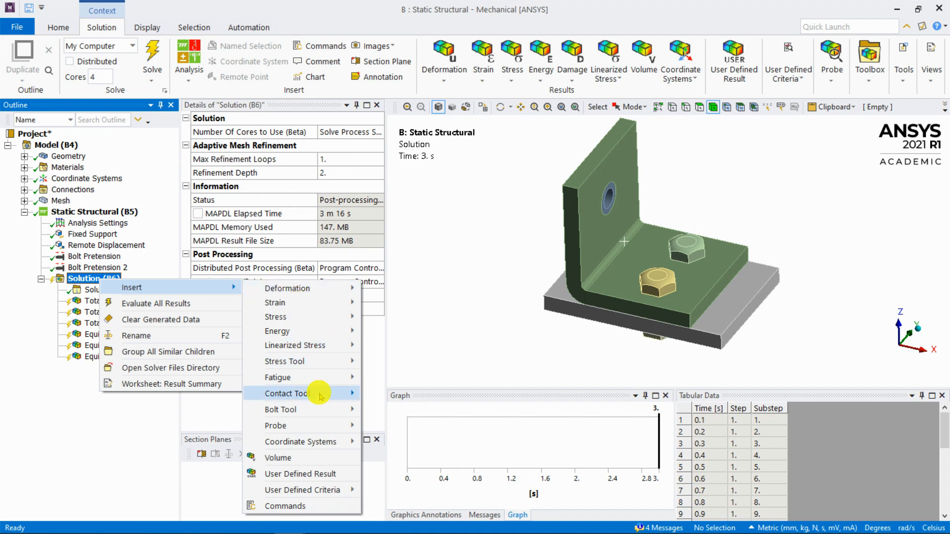
mouse_move(320, 397)
left_click(378, 394)
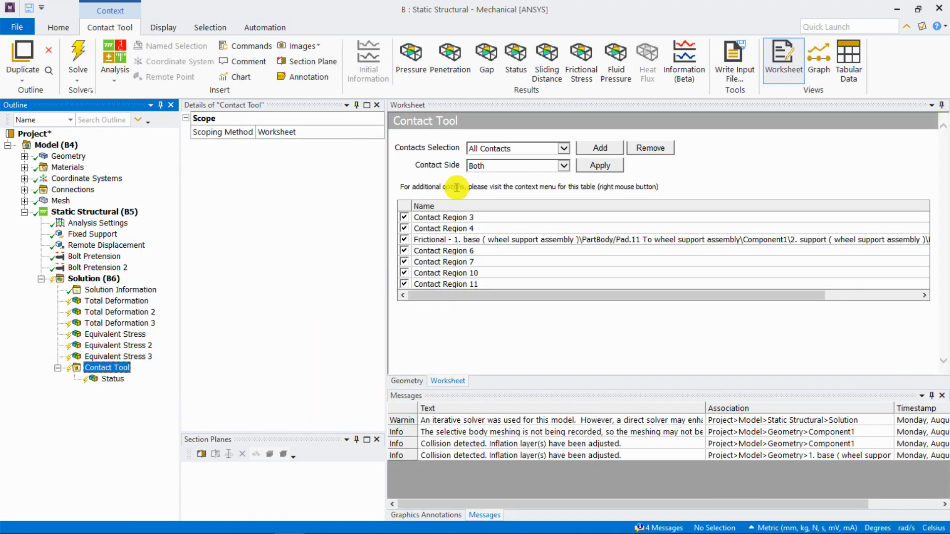
left_click(404, 206)
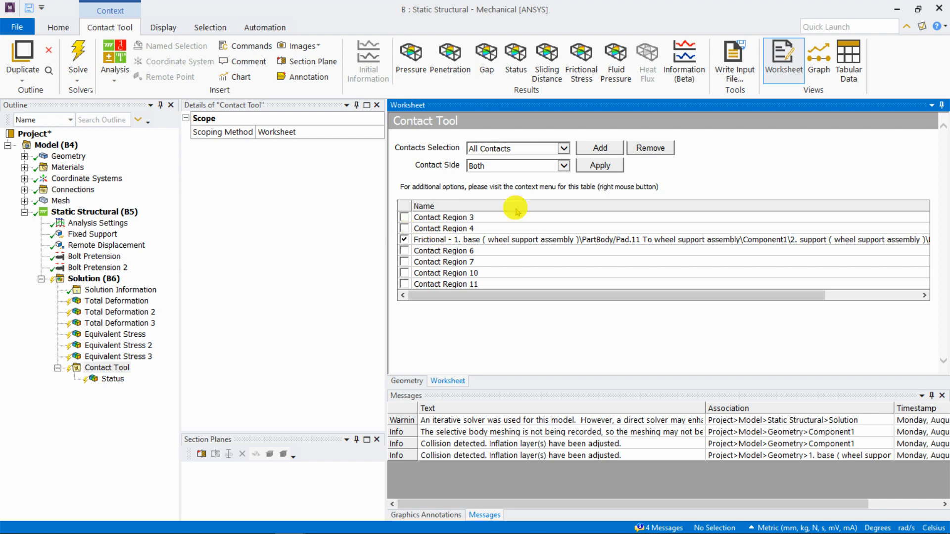
left_click(594, 163)
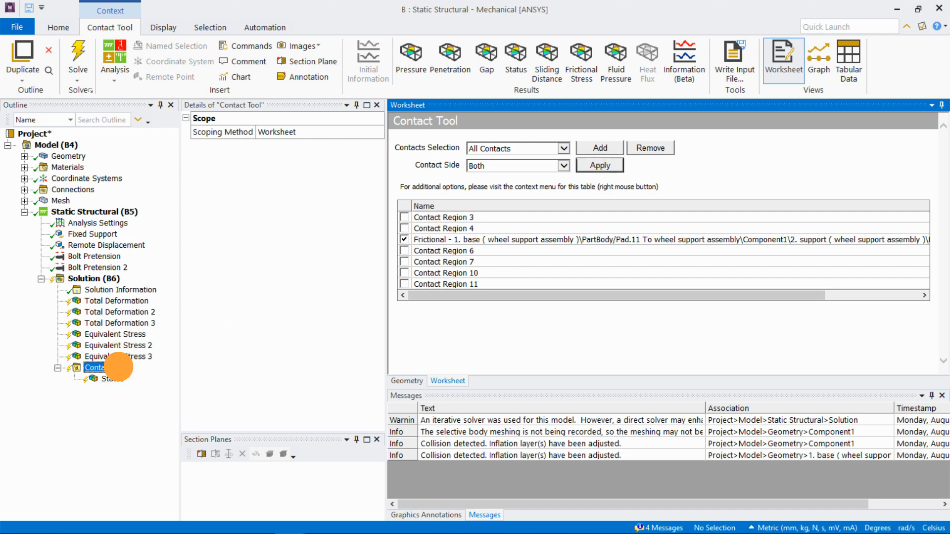
- Add Pressure and Penetration results to the Contact Tool
left_click(117, 368)
right_click(119, 370)
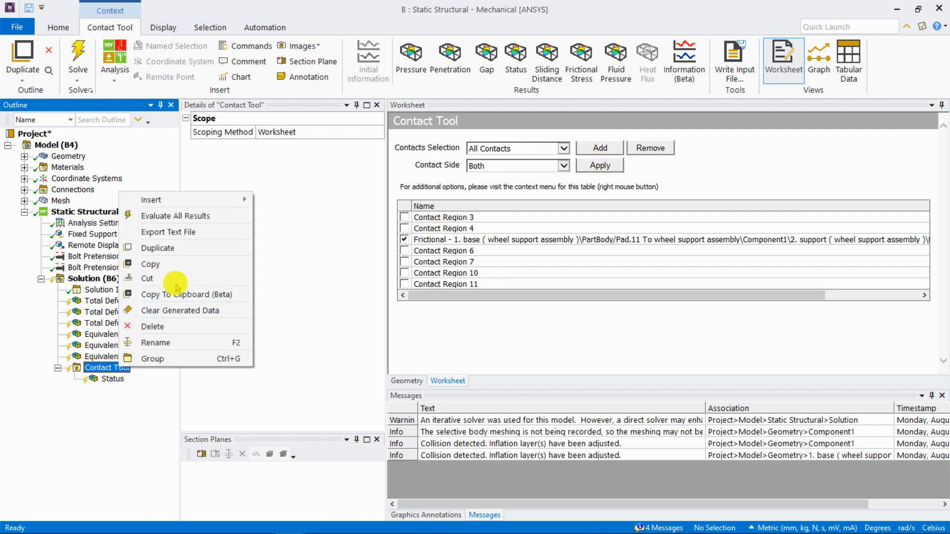
mouse_move(234, 205)
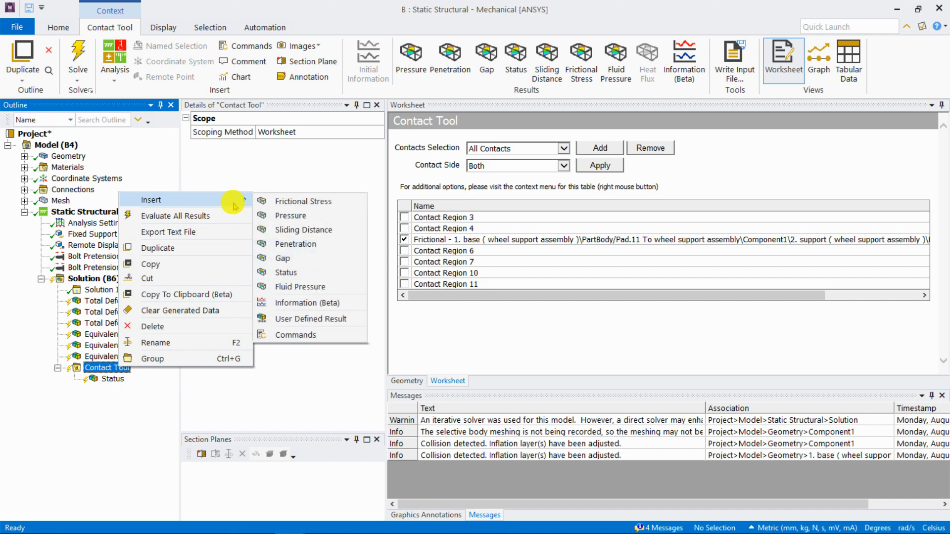
left_click(321, 216)
left_click(96, 368)
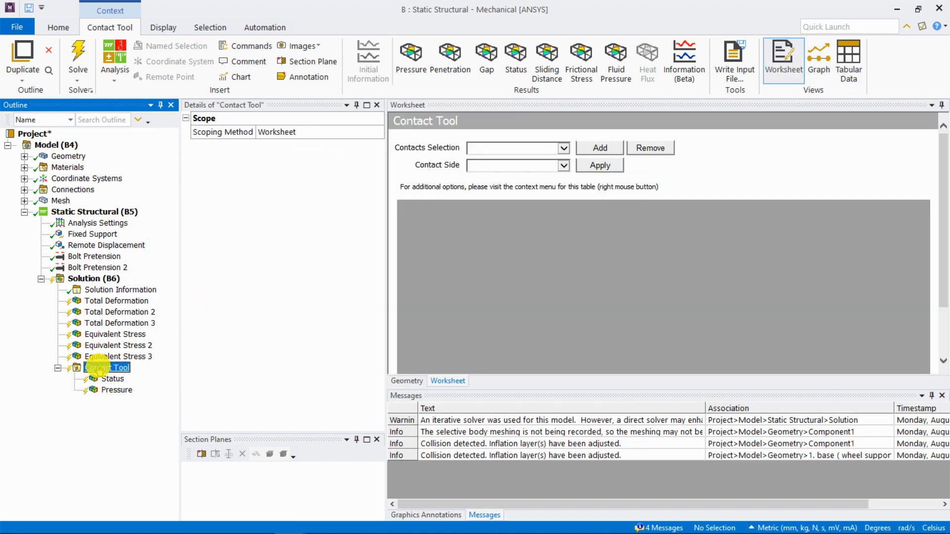
right_click(98, 368)
mouse_move(198, 199)
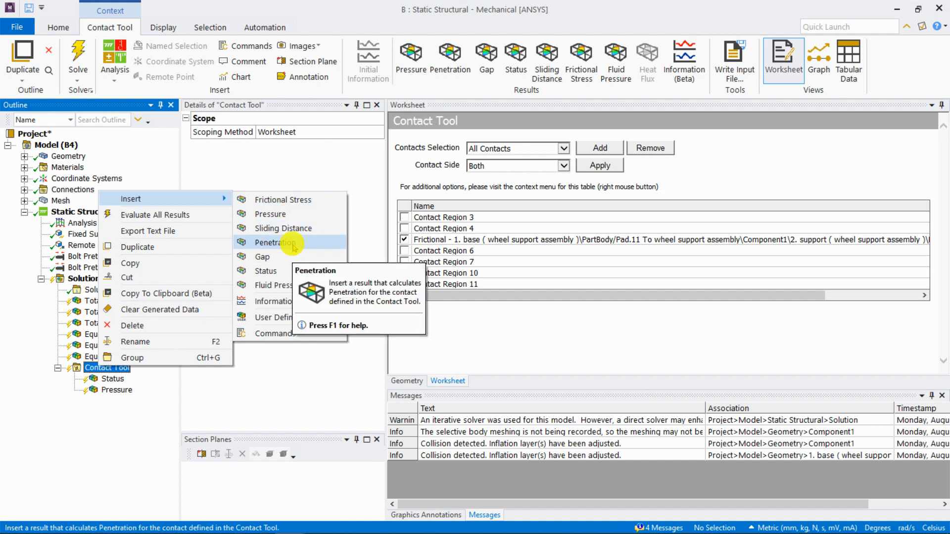
left_click(312, 243)
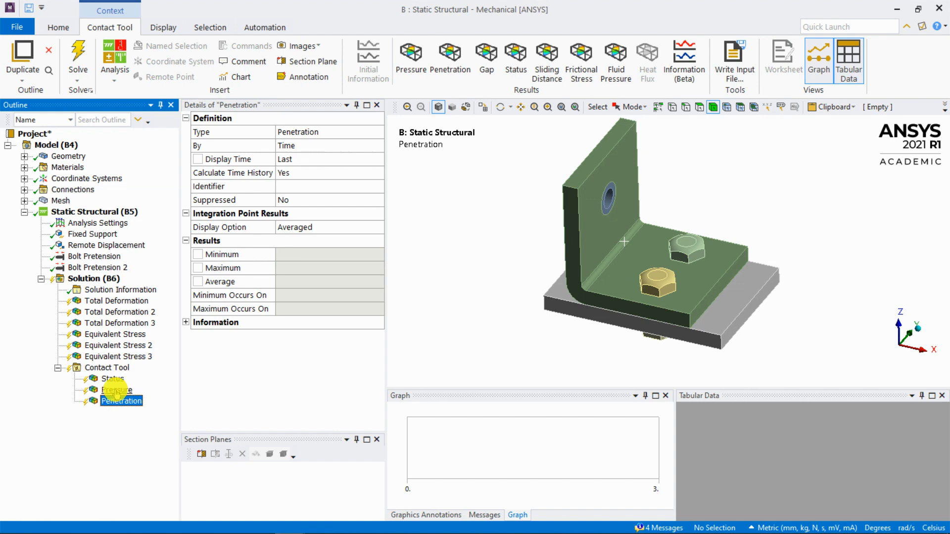
- Set the contact Status result's display time to 2 s, and duplicate it with a display time of 3 s
left_click(113, 379)
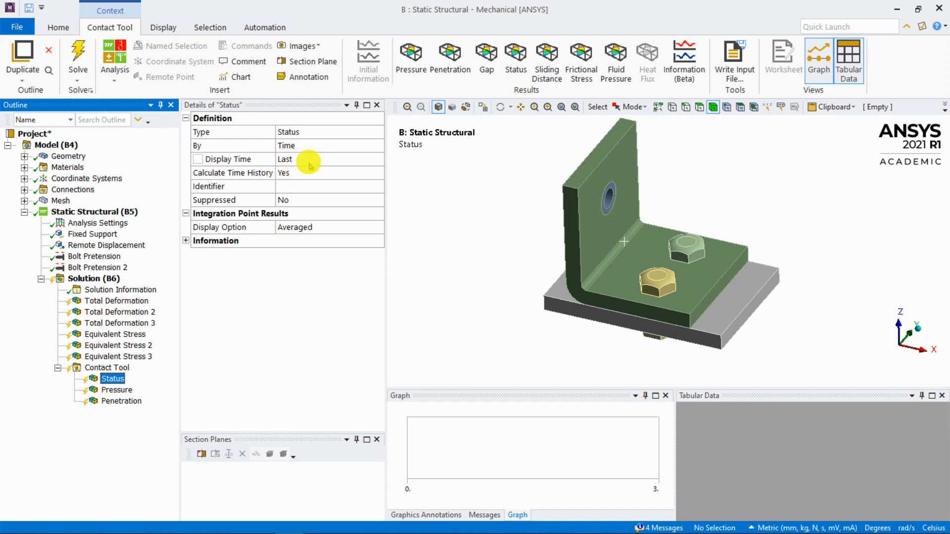
left_click(307, 160)
type("2")
key("Return")
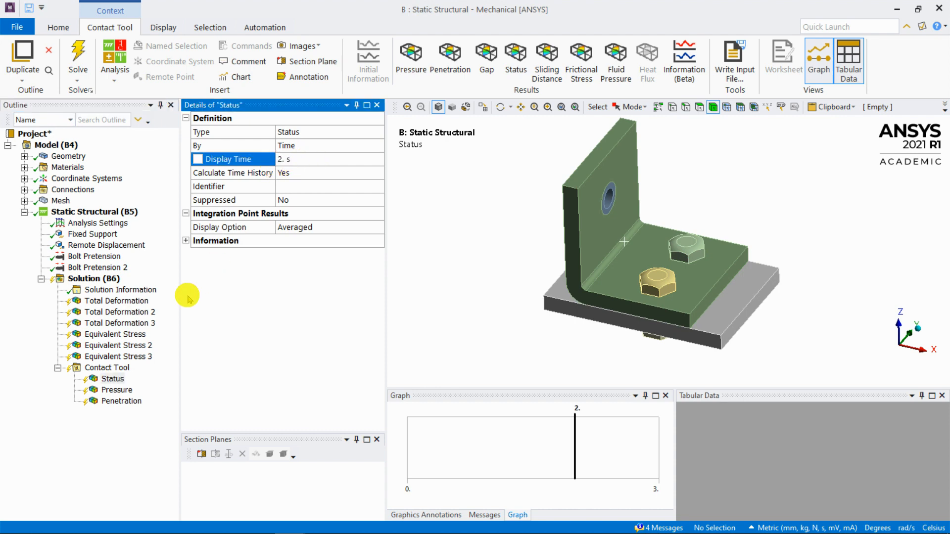
right_click(108, 374)
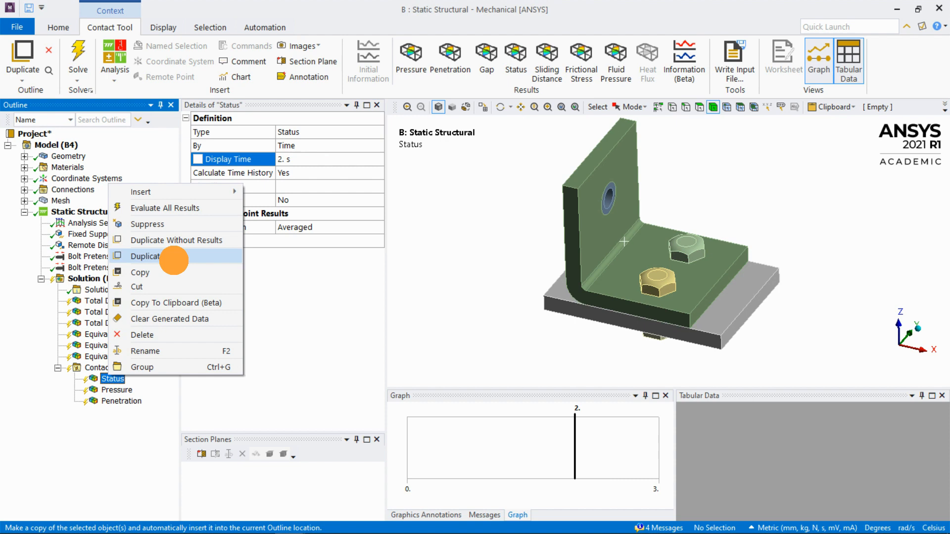
left_click(173, 257)
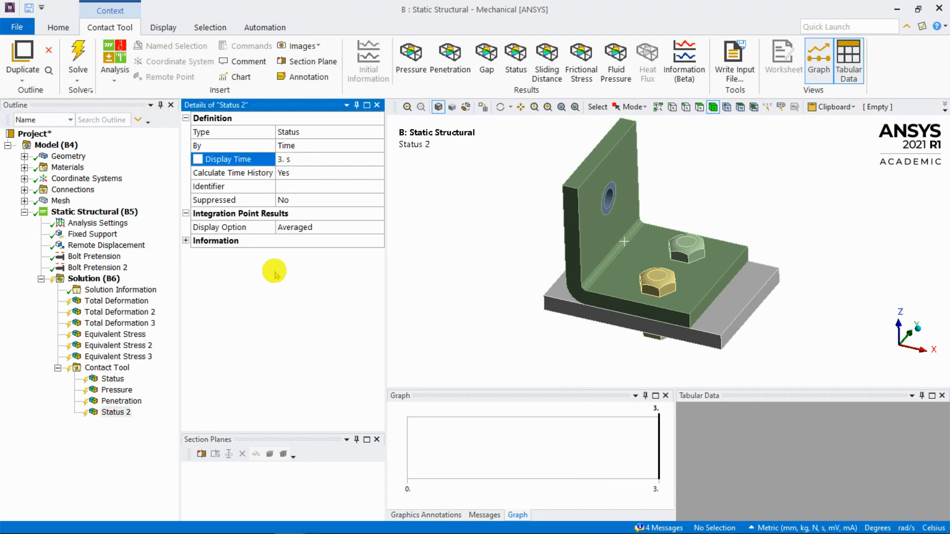
- Set the contact Pressure result's display time to 2 s, and duplicate it with a display time of 3 s
left_click(118, 389)
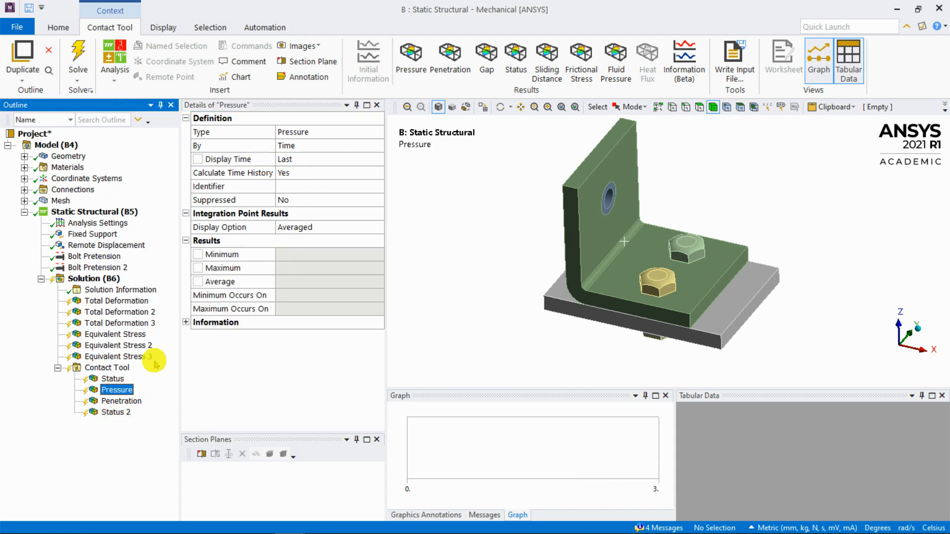
left_click(320, 161)
type("2")
key("Return")
right_click(119, 390)
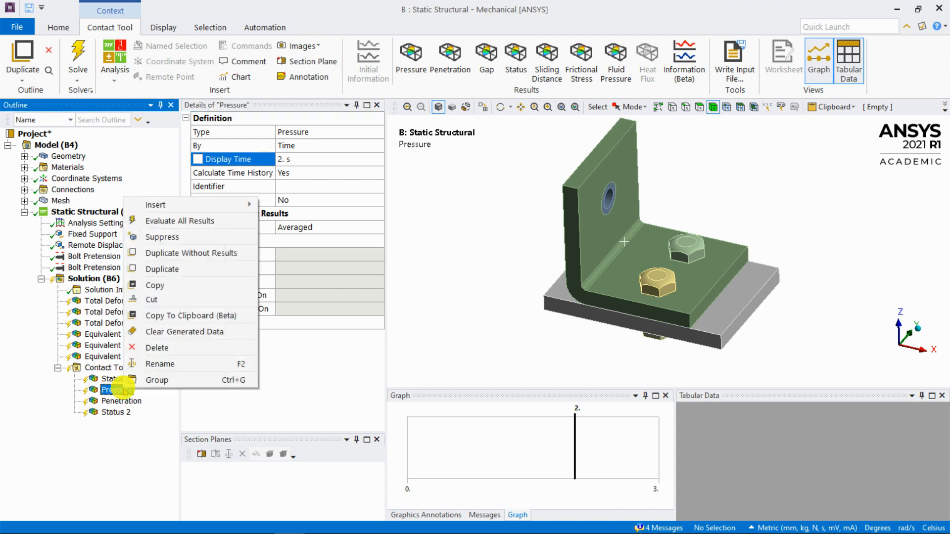
left_click(154, 269)
left_click(329, 158)
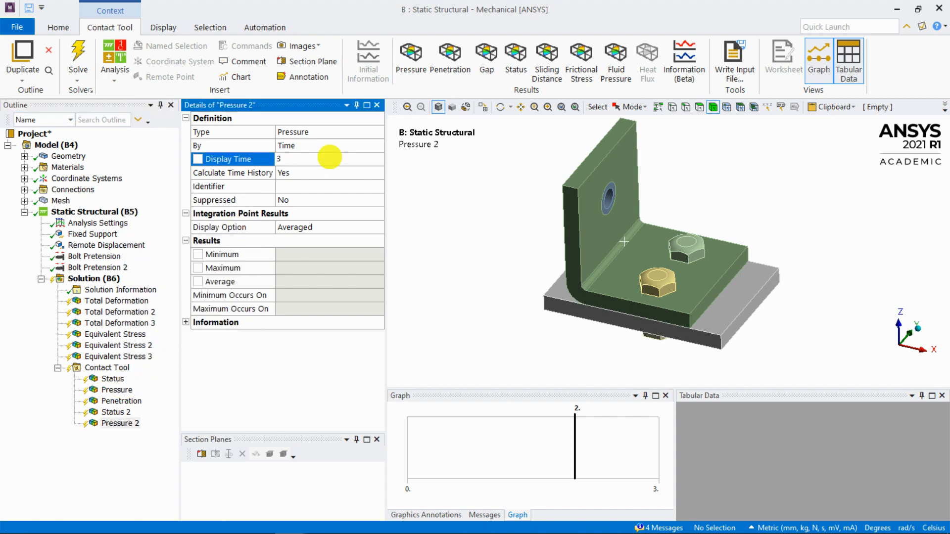
- Duplicate the contact Penetration result, edit the original's display time, and set the copy's display time to 3 s
left_click(130, 403)
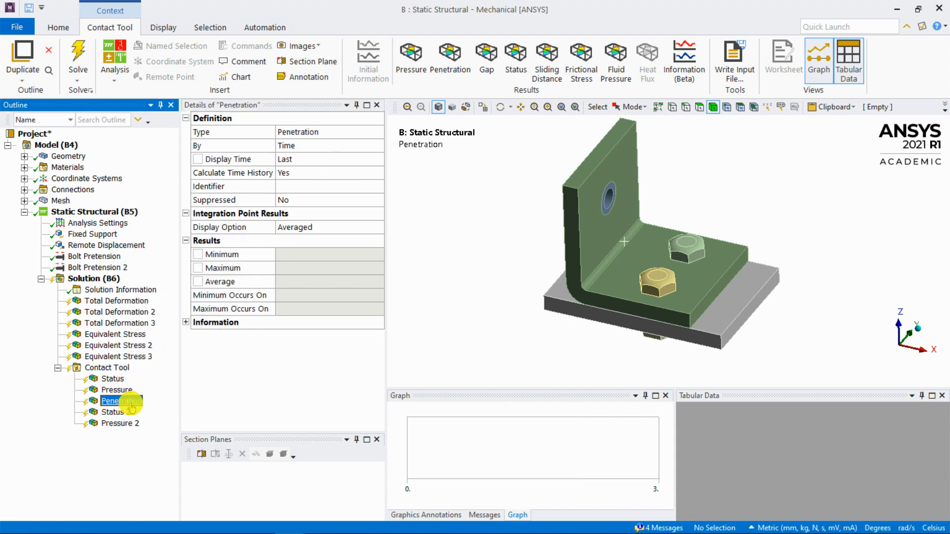
right_click(130, 406)
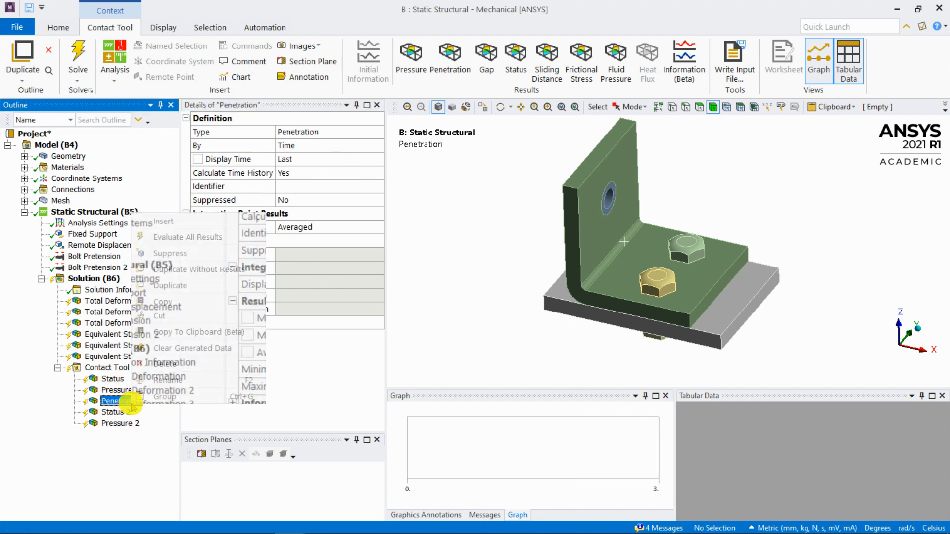
left_click(177, 287)
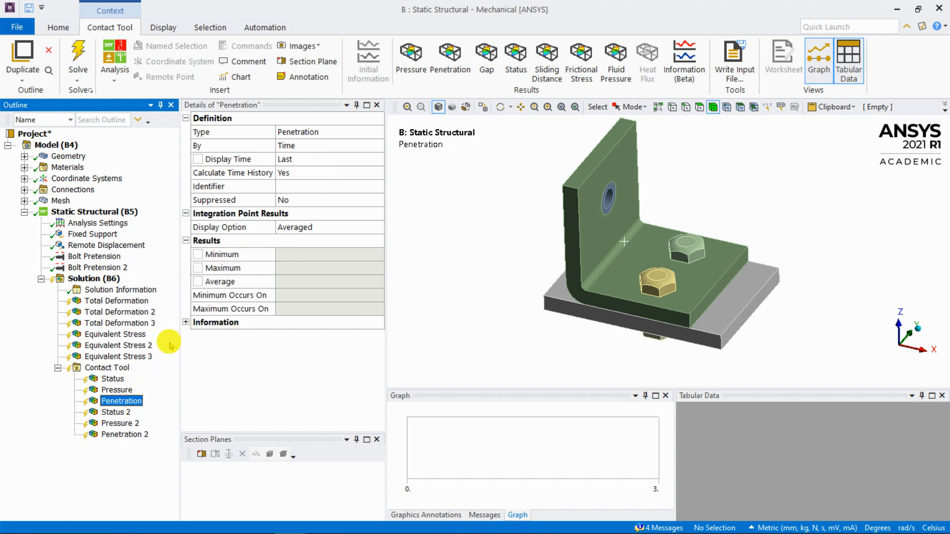
left_click(297, 171)
left_click(303, 160)
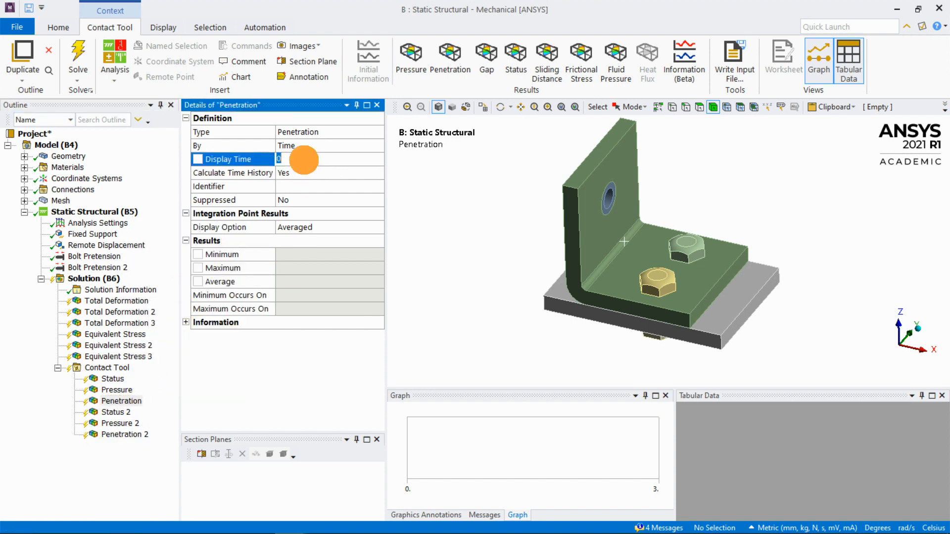
left_click(121, 435)
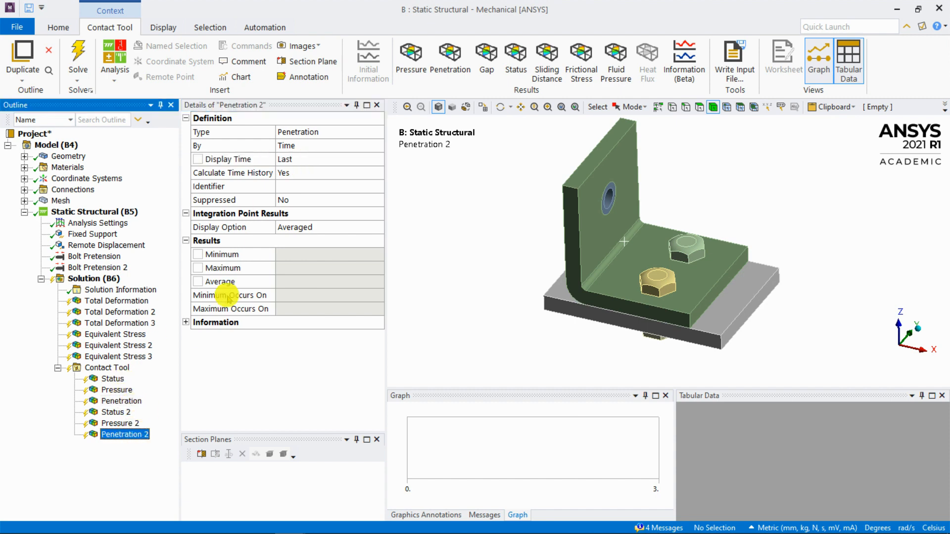
left_click(296, 158)
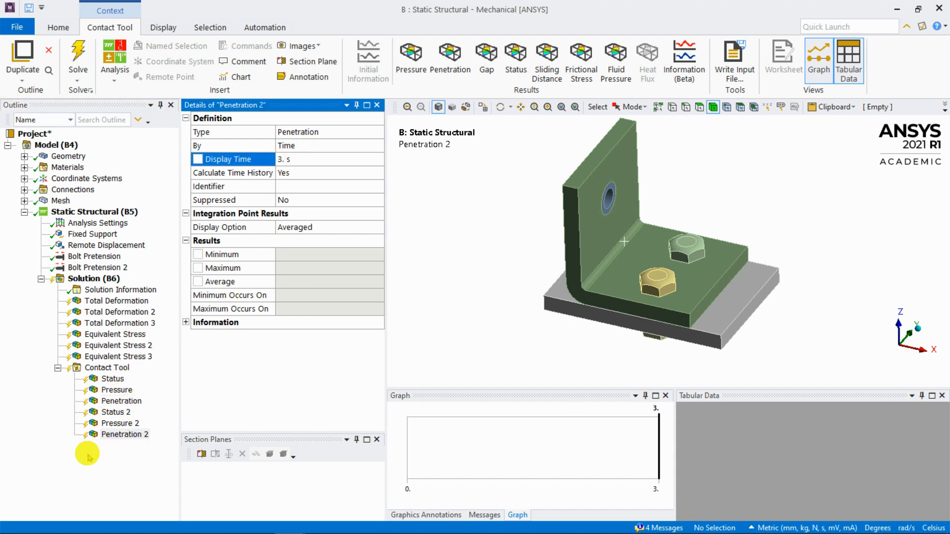
- Insert a Bolt Tool under the Solution and review its scoped bolt pretensions
left_click(114, 434)
left_click(106, 278)
right_click(106, 279)
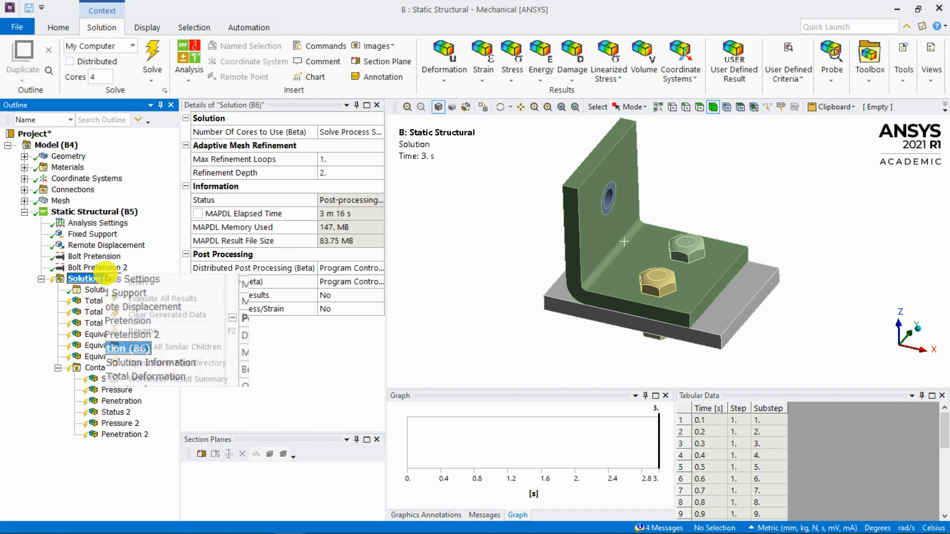
mouse_move(233, 282)
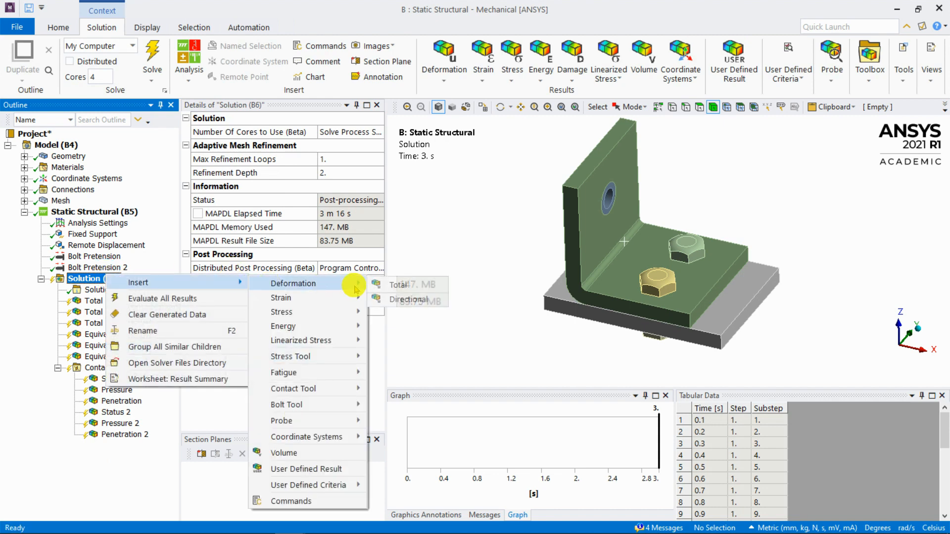
mouse_move(342, 413)
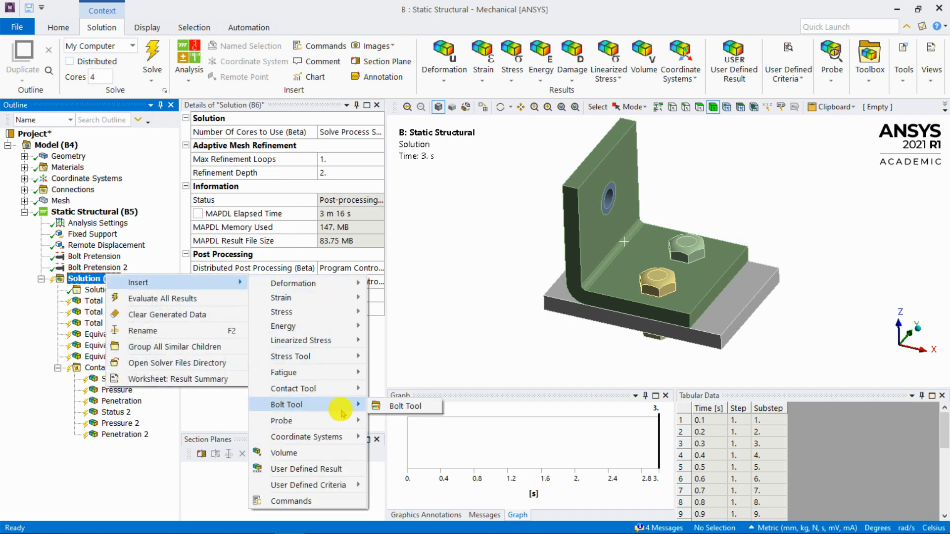
left_click(405, 406)
left_click(60, 444)
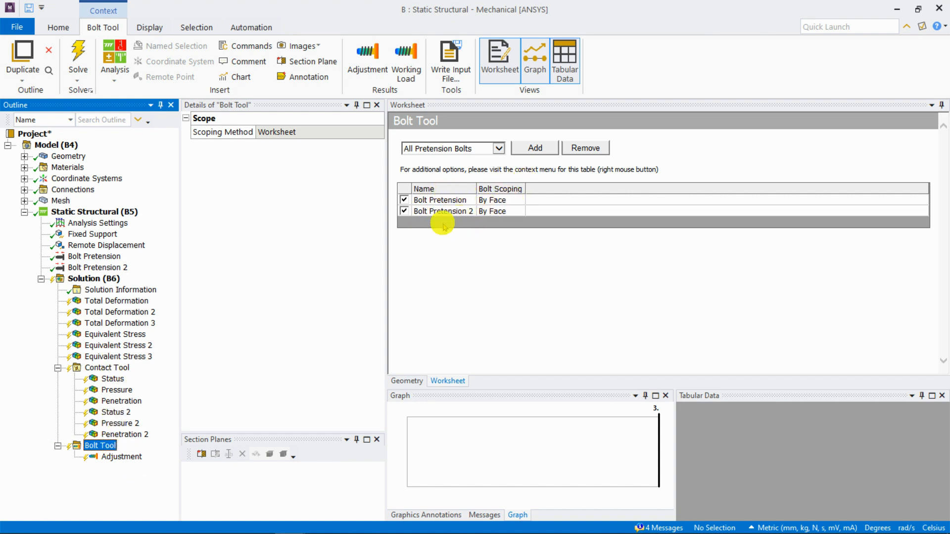
- Add a Working Load result to the Bolt Tool
right_click(106, 448)
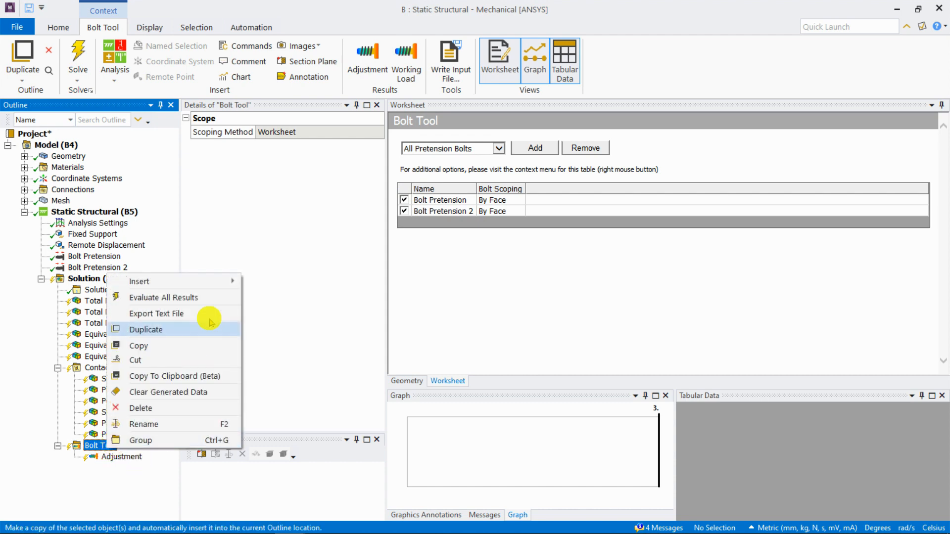
mouse_move(215, 278)
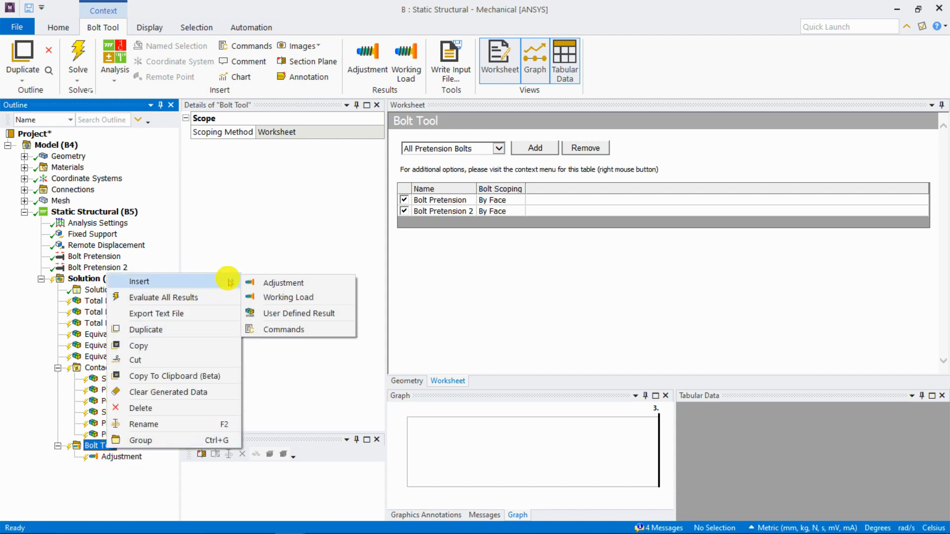
left_click(321, 293)
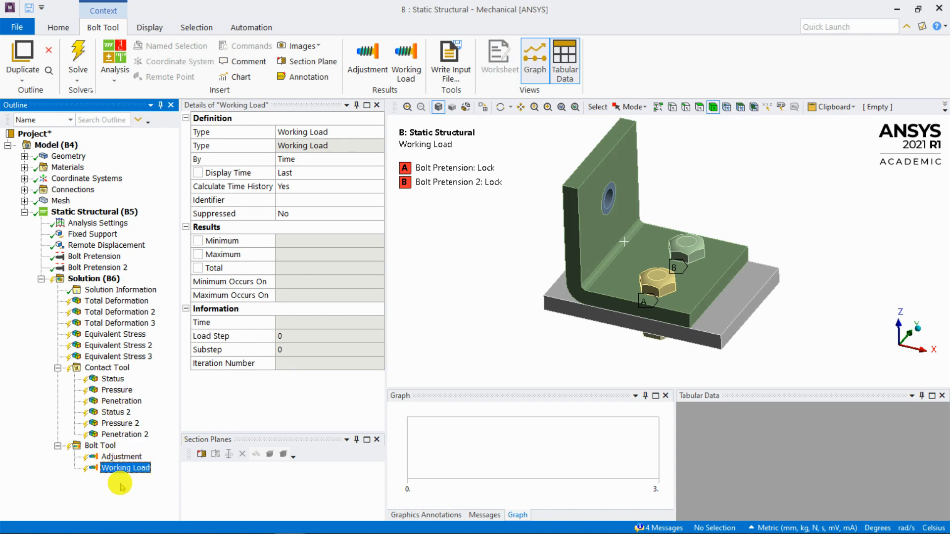
- Evaluate all results of the static structural solution
left_click(89, 279)
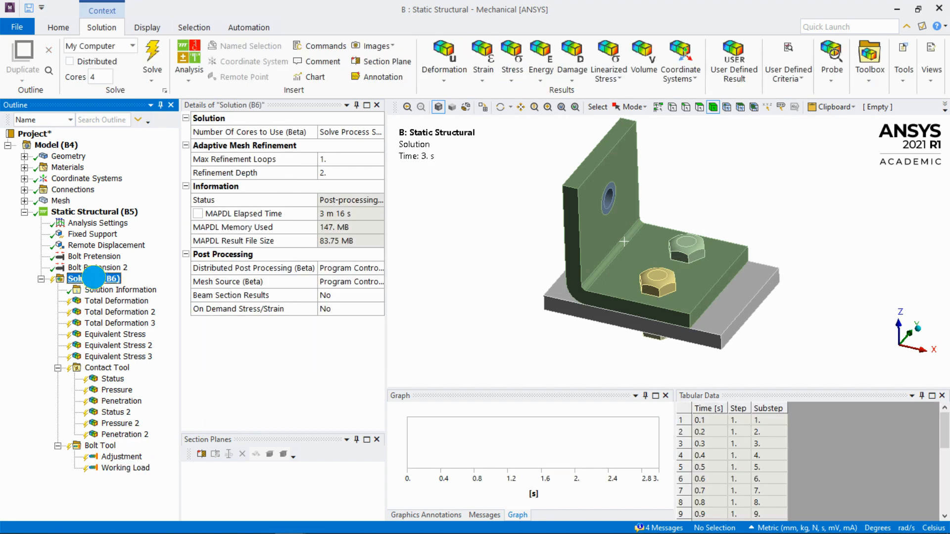
right_click(95, 279)
left_click(167, 302)
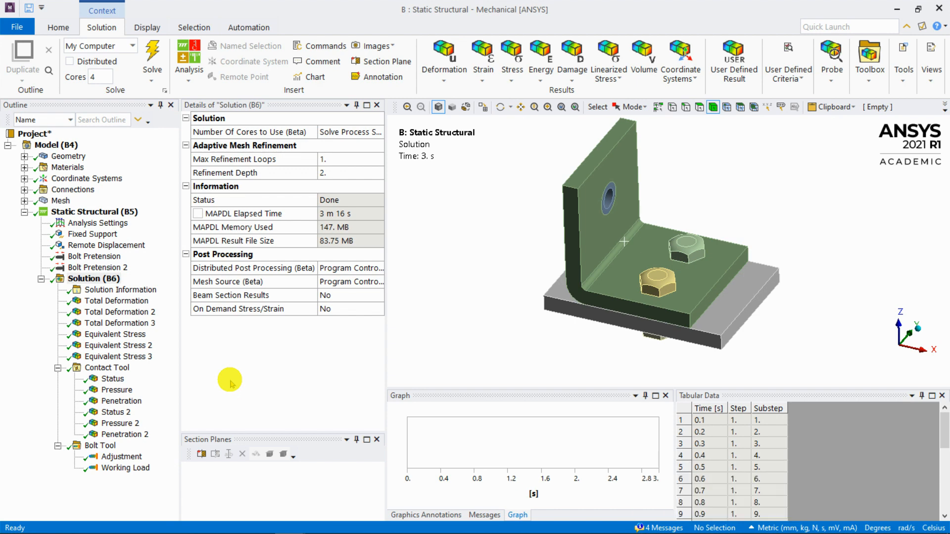
- Display the 1 s Total Deformation result and cut the assembly with a section plane drawn along X in the top view
left_click(130, 302)
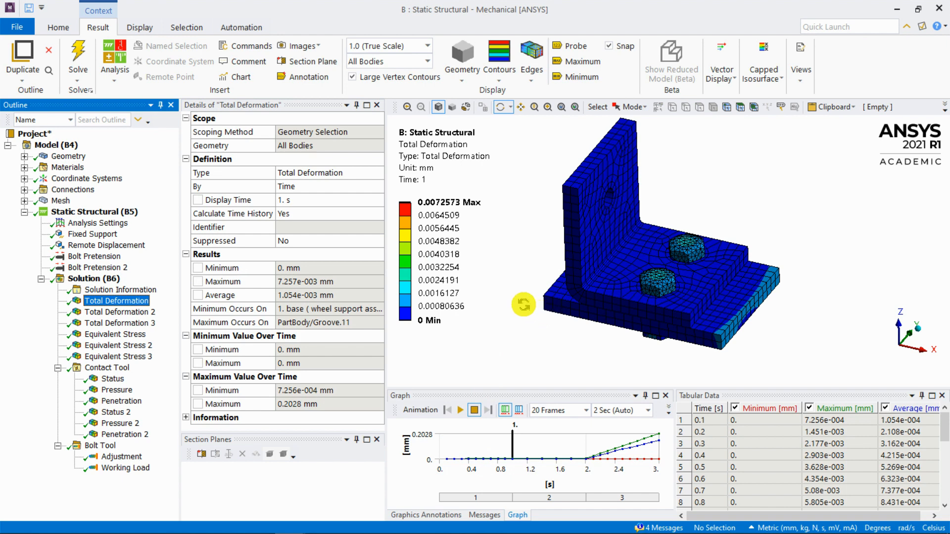
left_click_drag(643, 286, 628, 246)
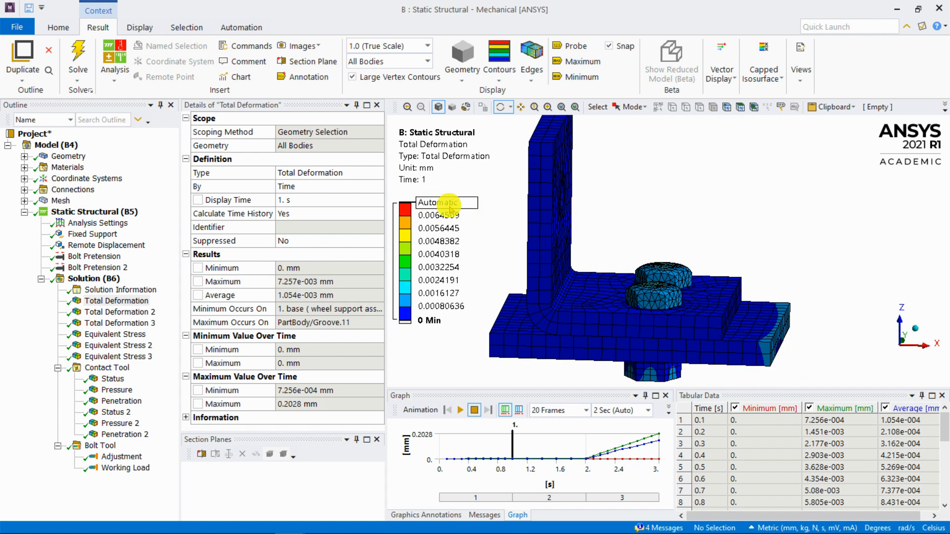
mouse_move(678, 268)
left_mouse_down()
mouse_move(663, 291)
mouse_move(703, 263)
mouse_move(744, 301)
left_mouse_up()
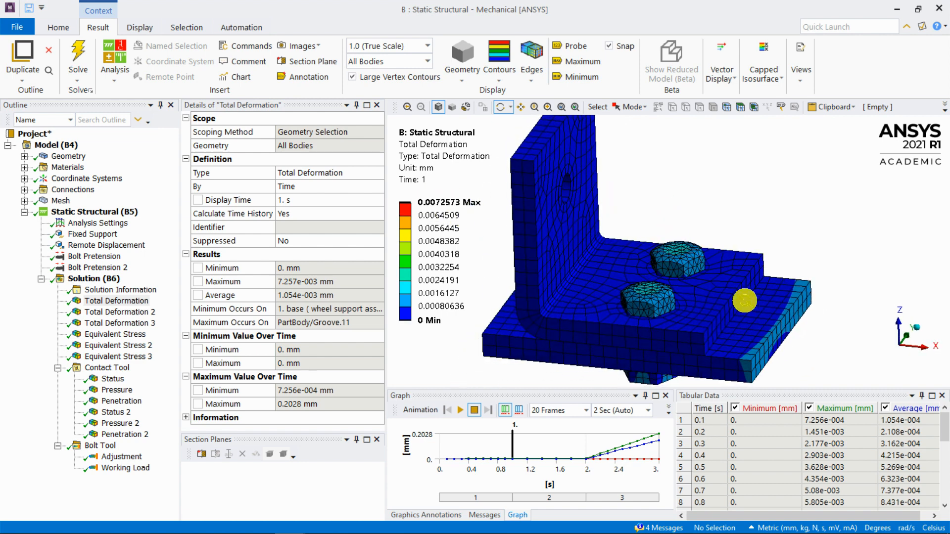
left_click(901, 326)
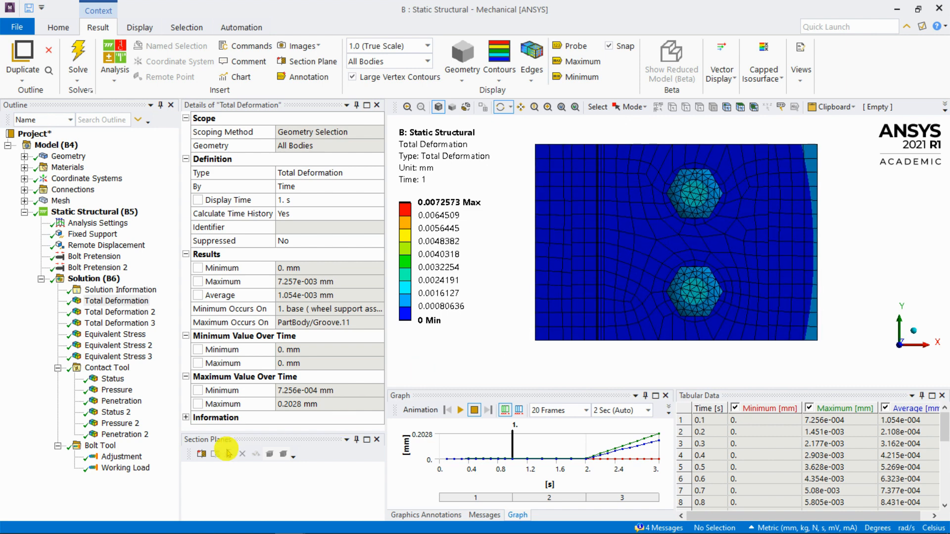
left_click(203, 452)
left_click_drag(732, 291, 631, 291)
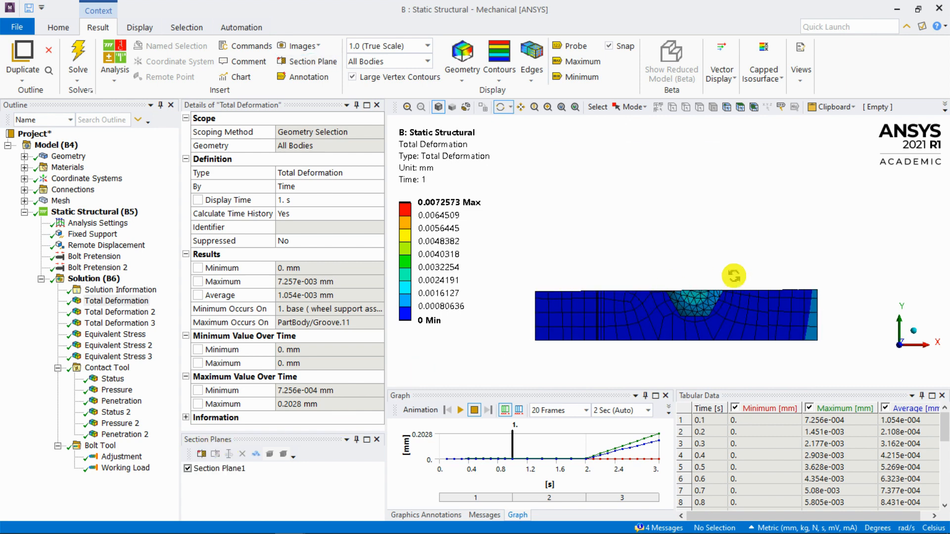
- Shift the section plane so it cuts through the bolt axis, and view the section along Y
left_click(238, 465)
left_click(219, 454)
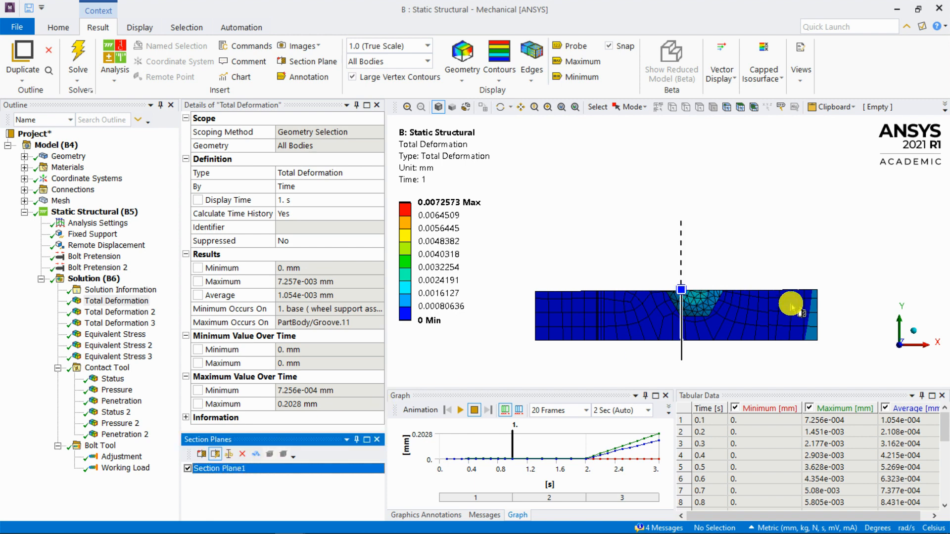
left_click(683, 265)
left_click(216, 453)
left_click(892, 365)
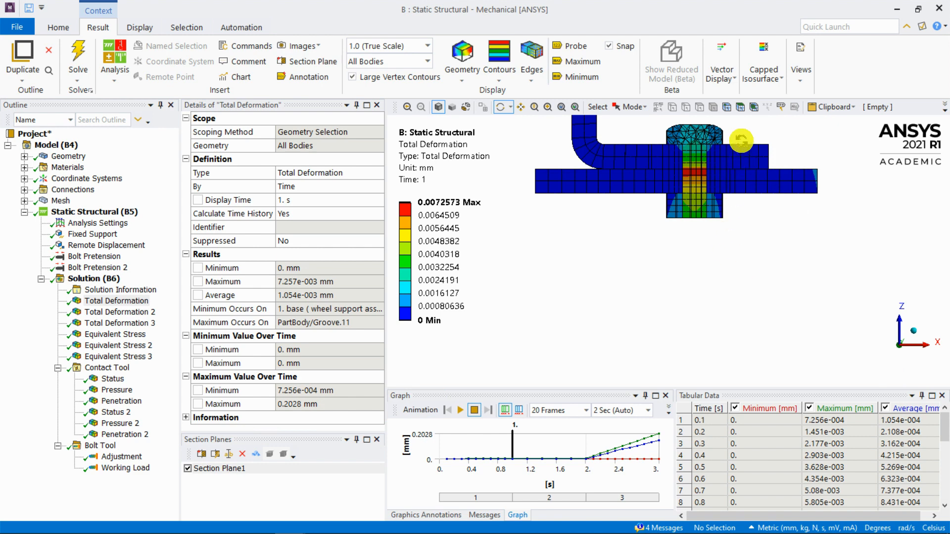
- Examine the 1 s total deformation along the sectioned bolt shank, bolt head and clamped plates
scroll(719, 202, "up", 5)
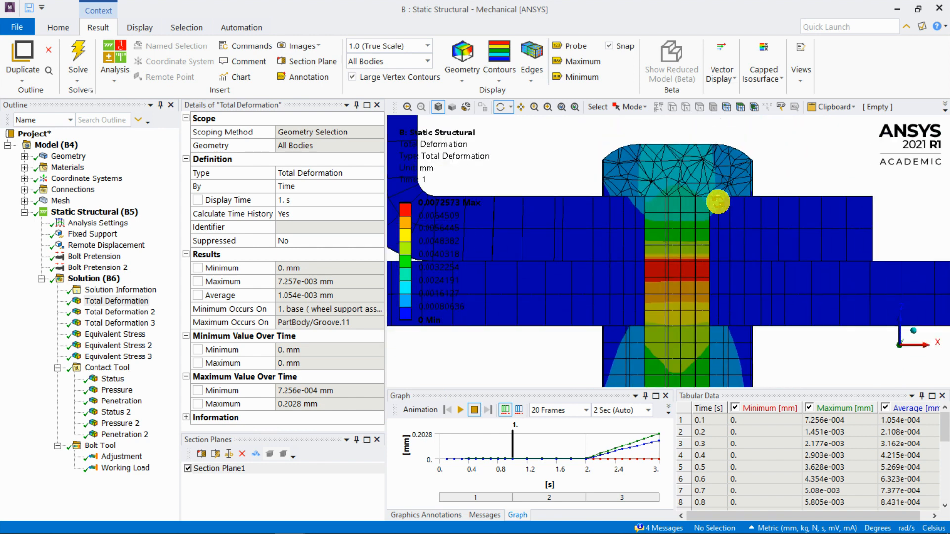
scroll(718, 202, "up", 2)
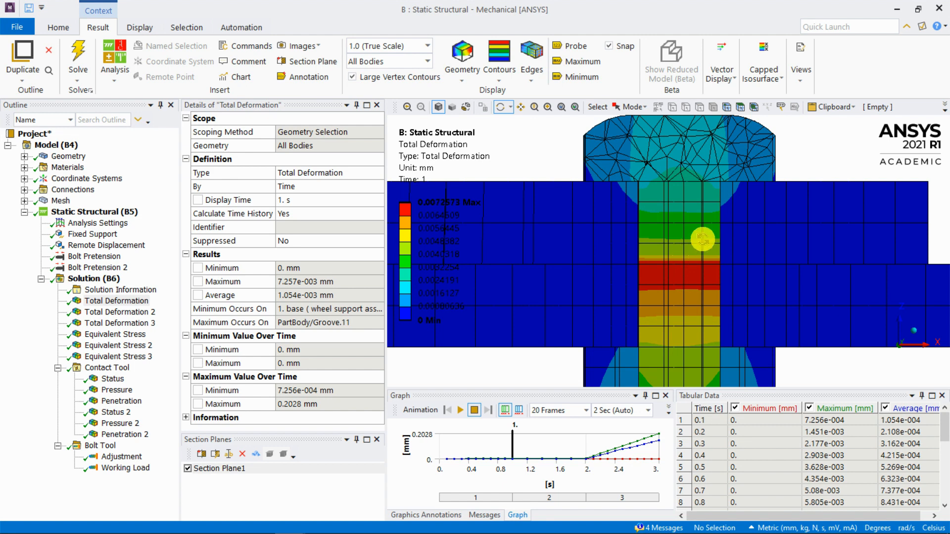
scroll(689, 190, "down", 1)
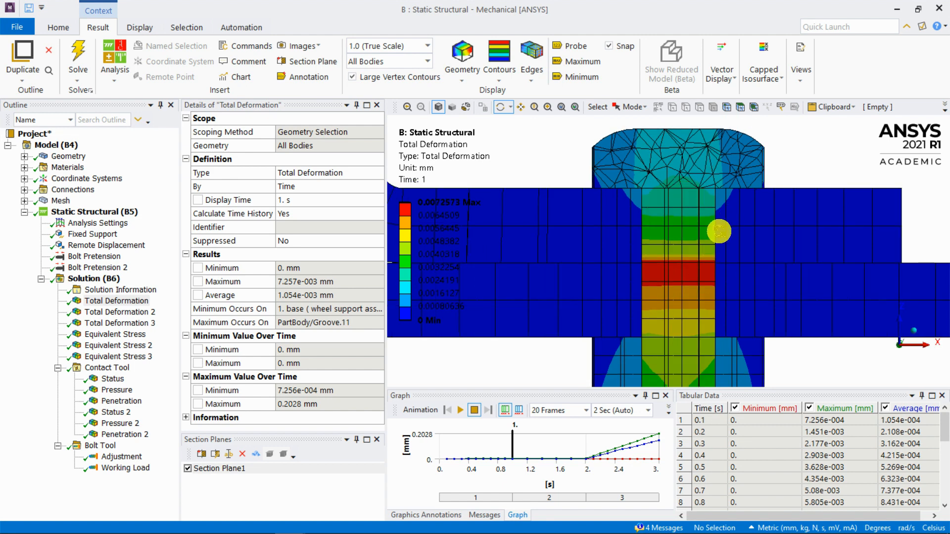
scroll(719, 232, "down", 2)
scroll(719, 233, "up", 1)
scroll(716, 228, "down", 3)
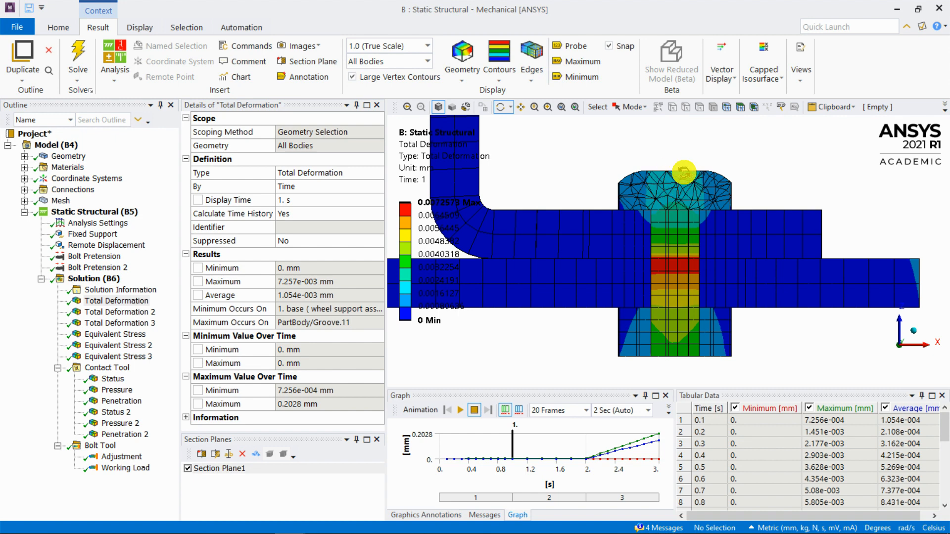
scroll(662, 231, "down", 1)
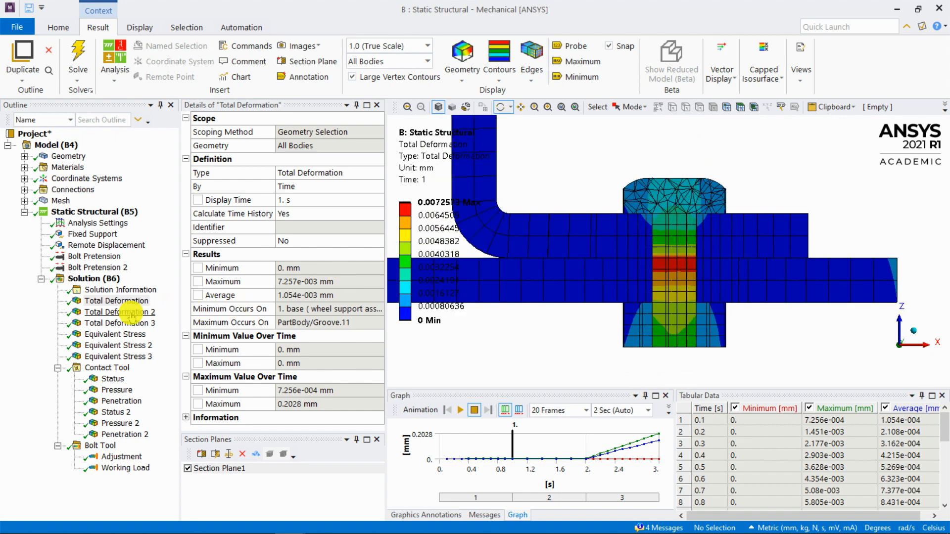
left_click_drag(639, 266, 691, 293)
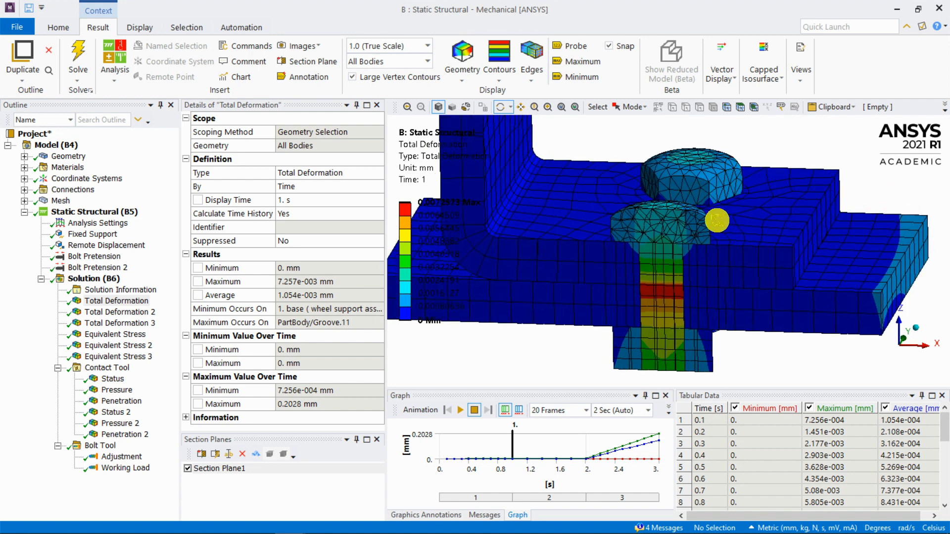
- Compare the sectioned Total Deformation results at 1 s and 2 s
left_click(126, 313)
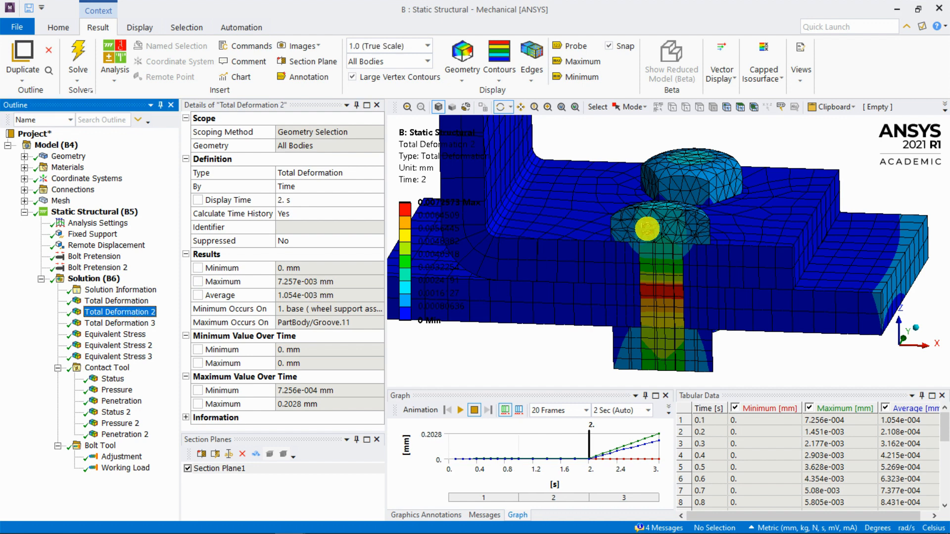
left_click(116, 301)
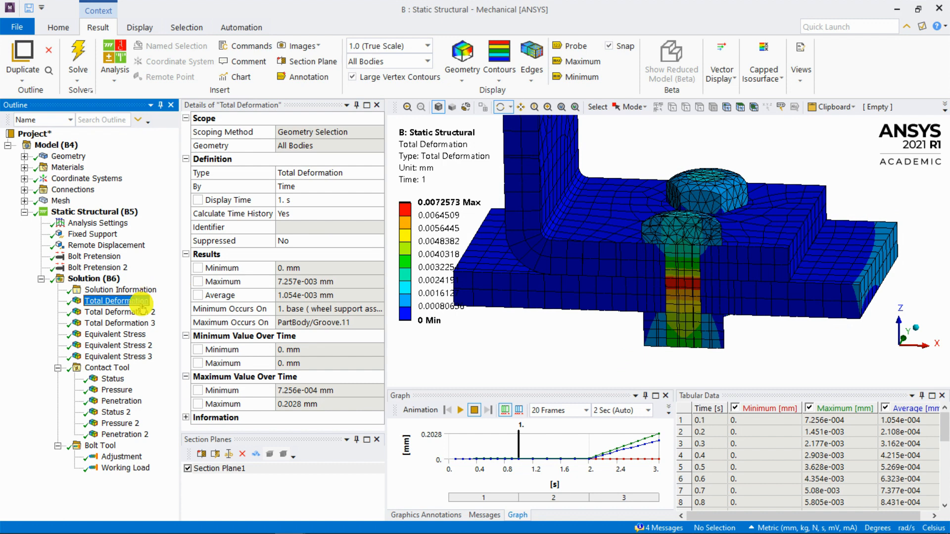
left_click(142, 310)
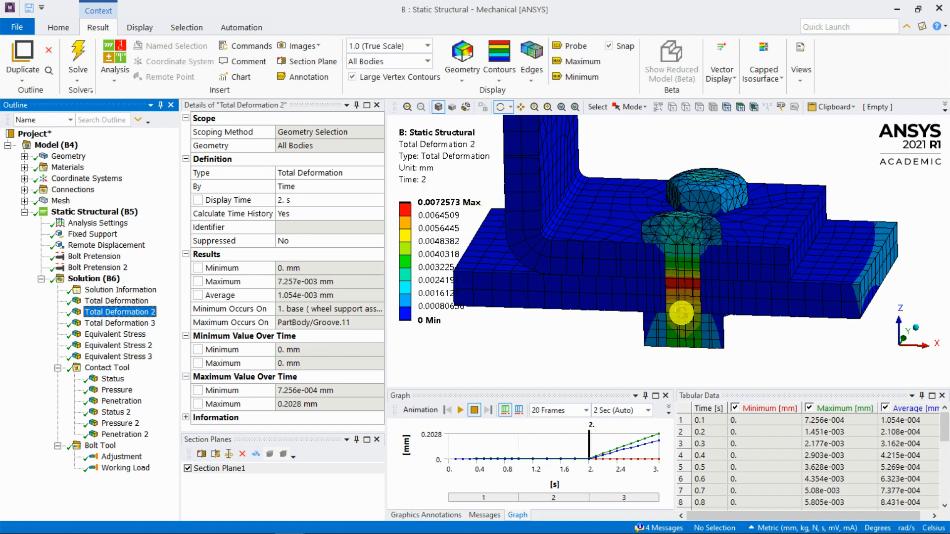
- Display the 3 s Total Deformation result and examine it across the sectioned bracket, base plate and bolts
left_click(136, 323)
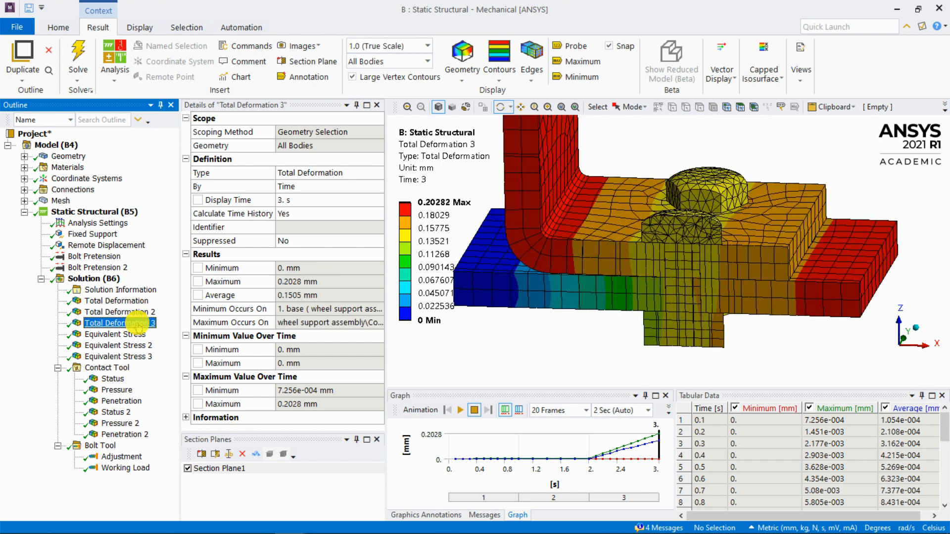
left_click_drag(636, 183, 655, 221)
scroll(653, 219, "down", 3)
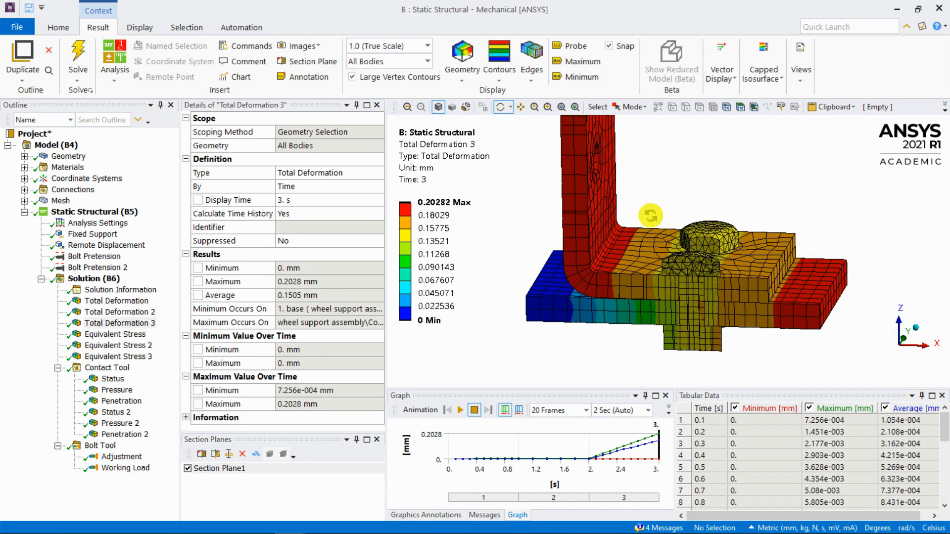
scroll(649, 195, "down", 3)
middle_click_drag(648, 195, 575, 219)
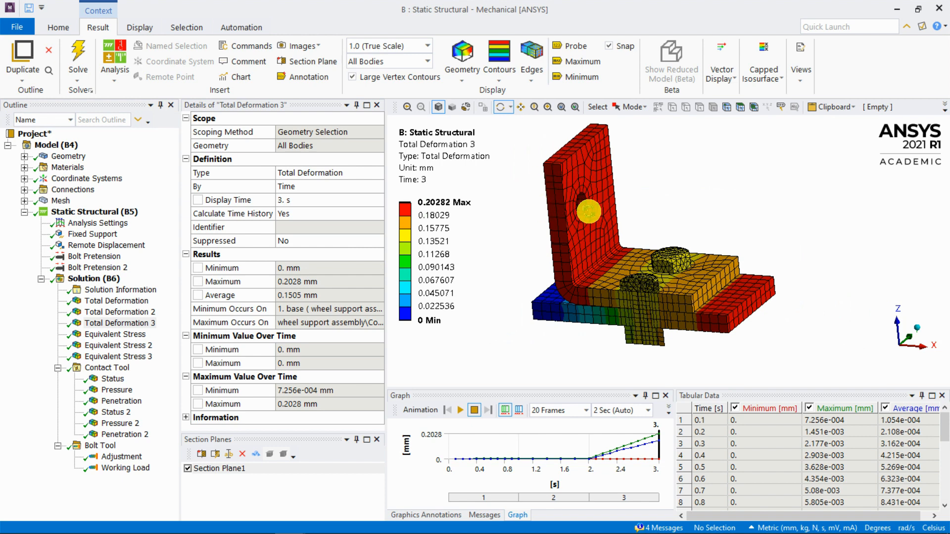
middle_click_drag(618, 241, 715, 240)
scroll(661, 242, "up", 4)
scroll(688, 209, "up", 3)
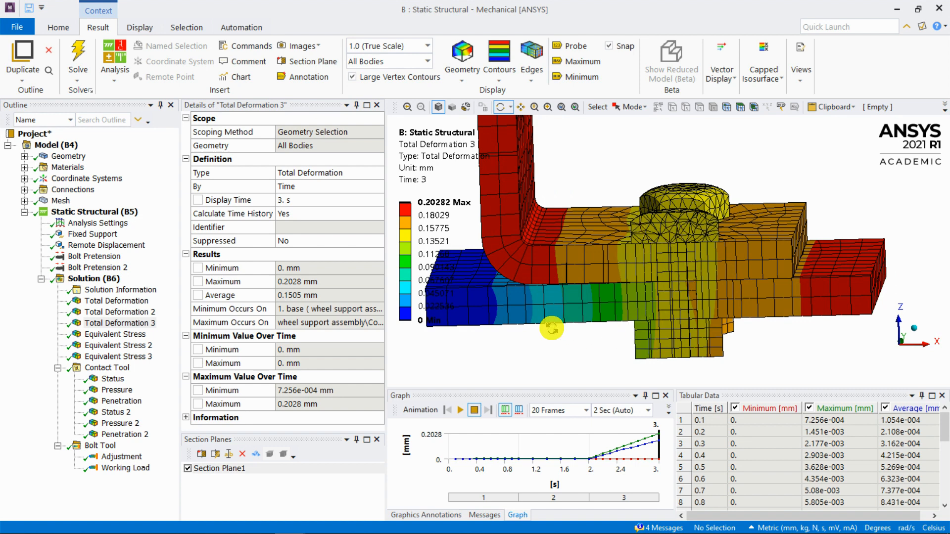
scroll(675, 275, "down", 5)
left_click_drag(670, 271, 668, 270)
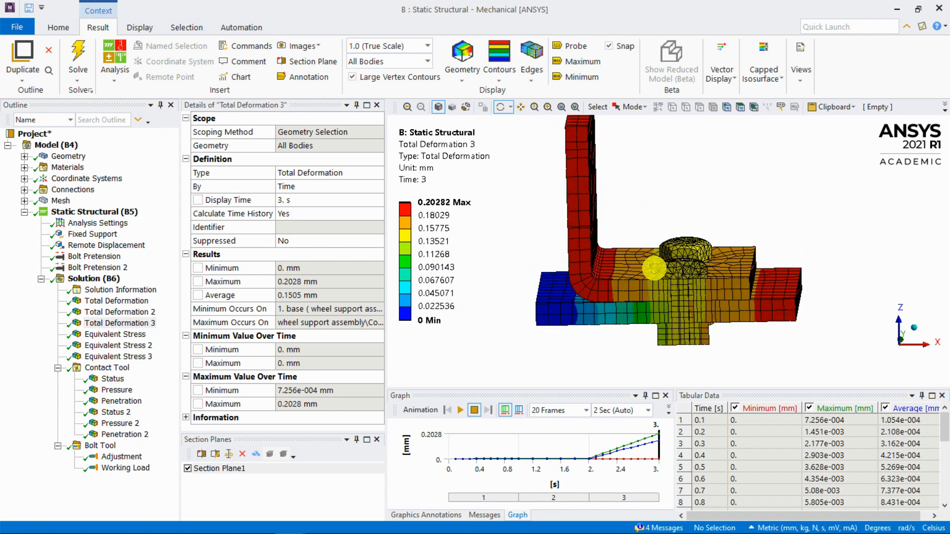
middle_click_drag(654, 268, 634, 285, "ctrl")
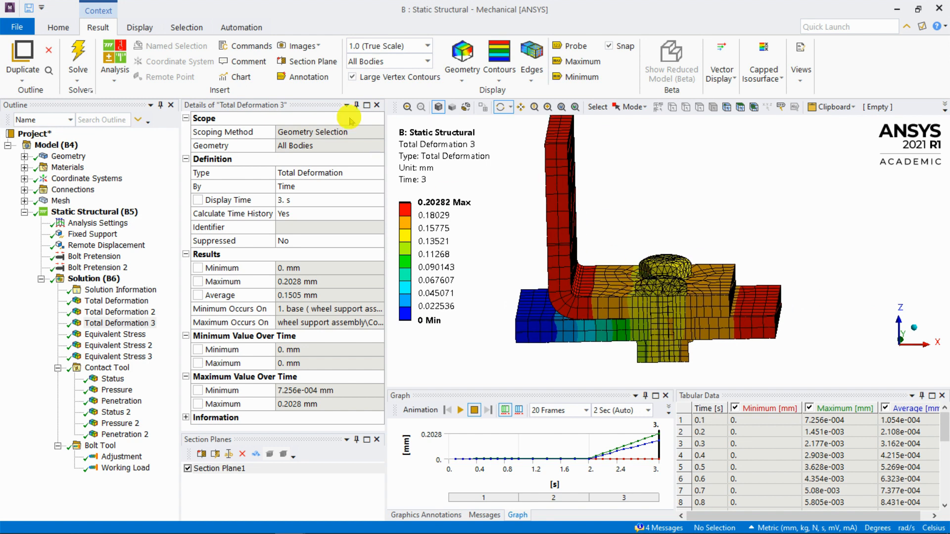
- Set the deformation display scale to 21 (Auto Scale) and inspect the plates and bolt in the sectioned side view
left_click(427, 46)
left_click(400, 97)
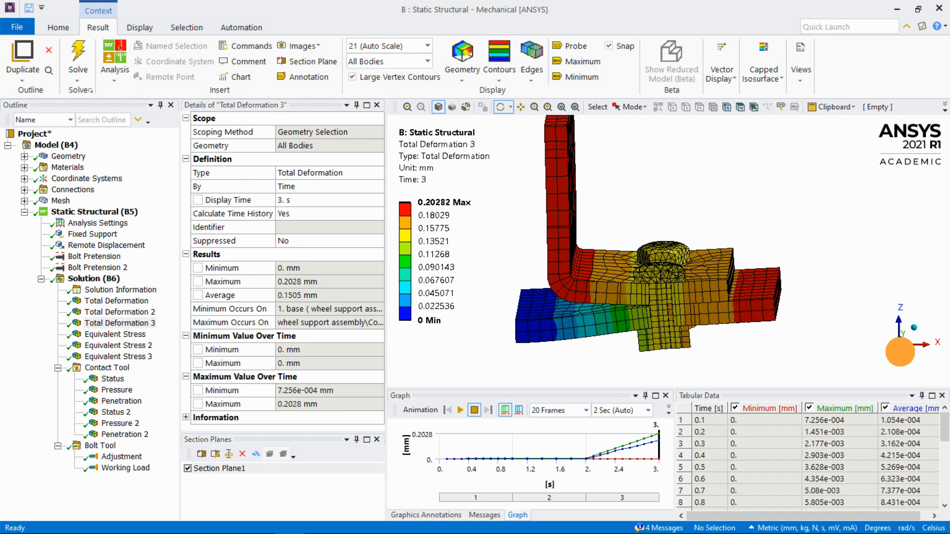
left_click(900, 352)
scroll(671, 275, "up", 2)
middle_click_drag(685, 250, 711, 209, "ctrl")
scroll(715, 213, "up", 4)
scroll(711, 209, "down", 1)
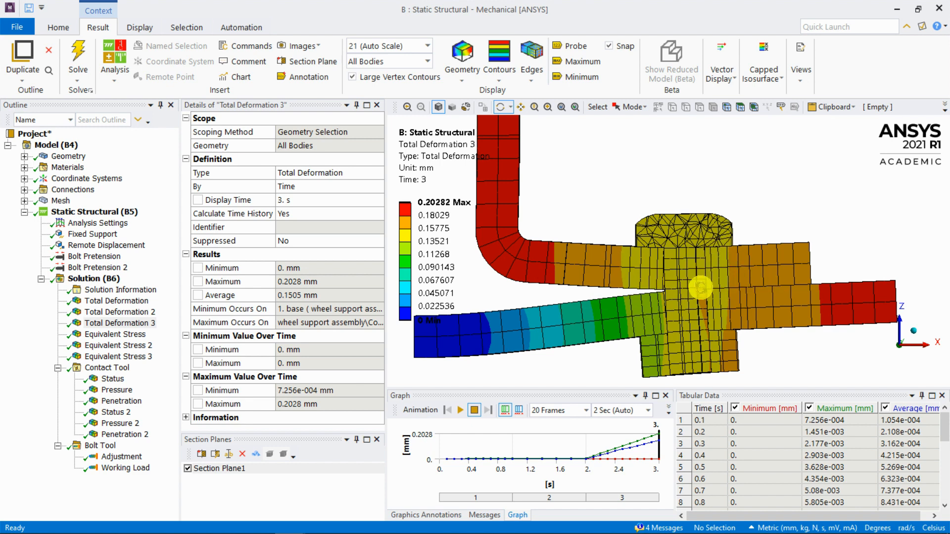
left_click_drag(727, 303, 696, 201)
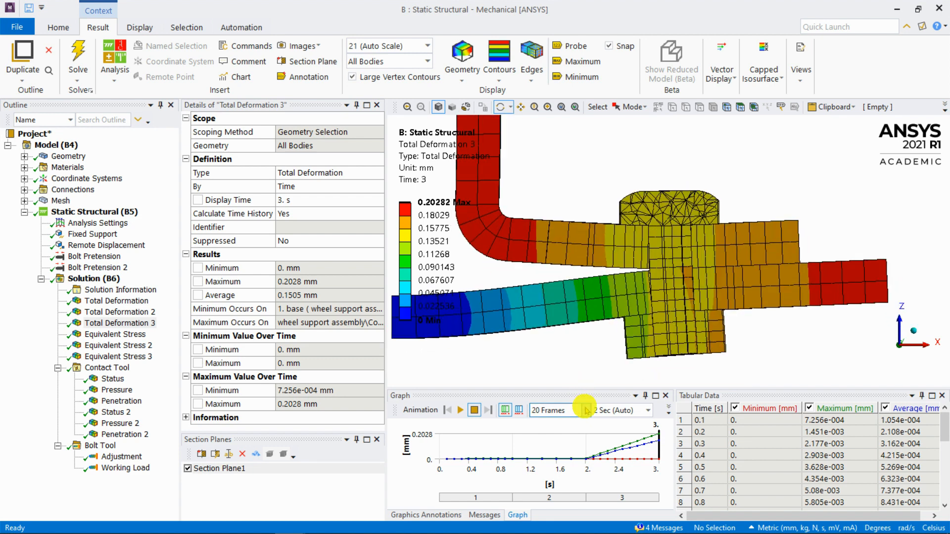
- Set the animation duration to 4 Sec and play the Total Deformation 3 animation on the sectioned assembly
left_click(648, 411)
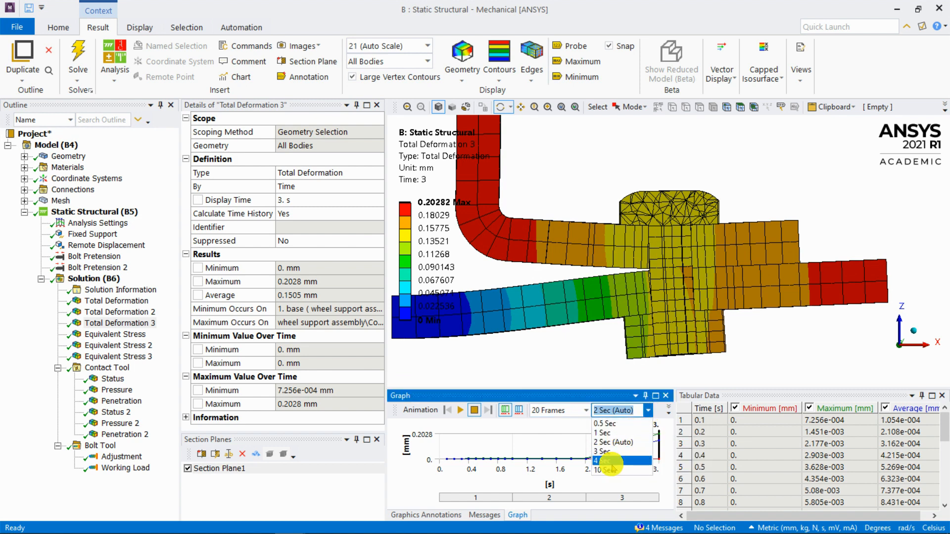
left_click(607, 461)
left_click(460, 410)
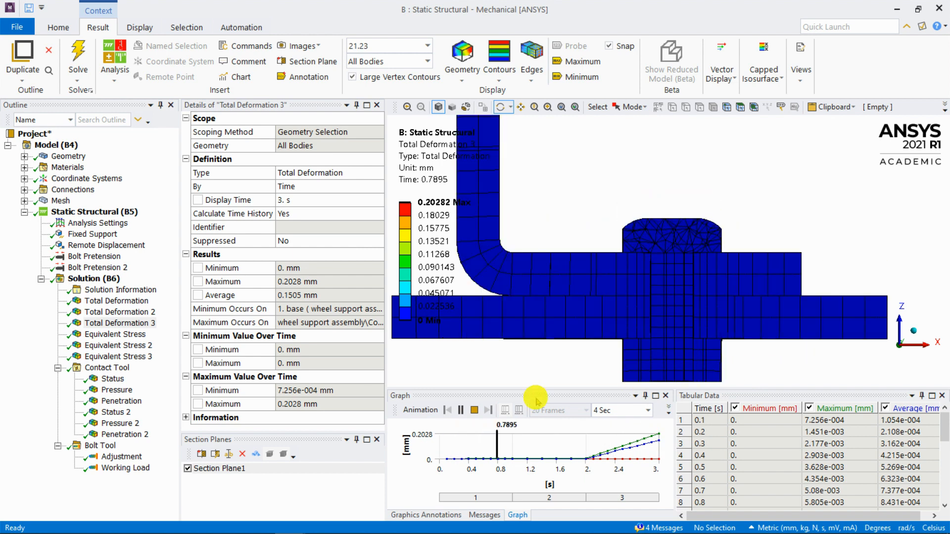
left_click(475, 412)
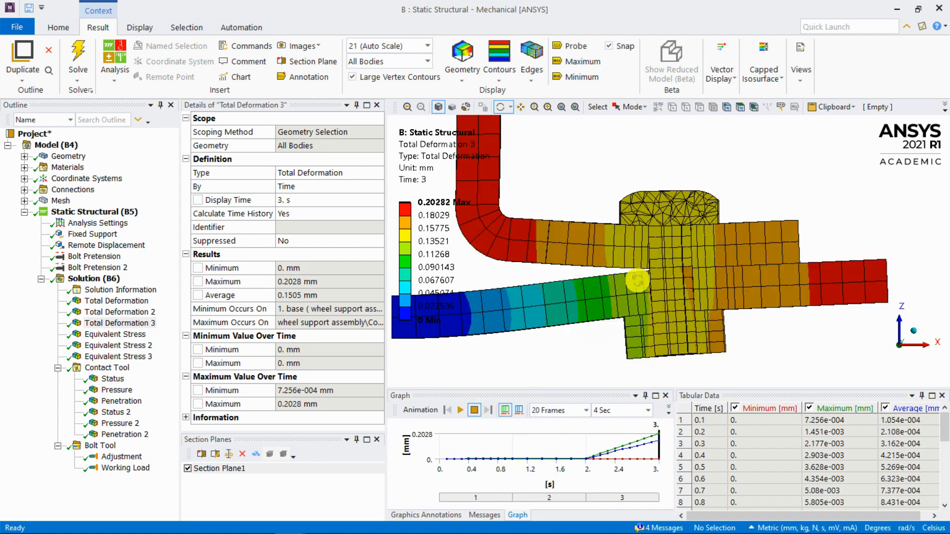
scroll(640, 278, "down", 4)
middle_click_drag(650, 259, 677, 317)
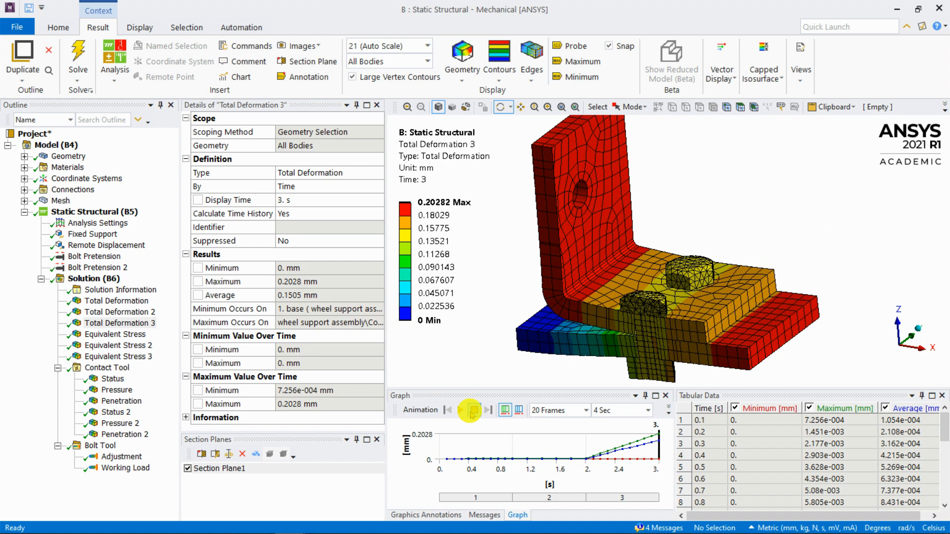
- Display the 1 s Total Deformation result at 5.9e+002 (Auto Scale) and examine the sectioned bolt's head, shank and nut
left_click(141, 301)
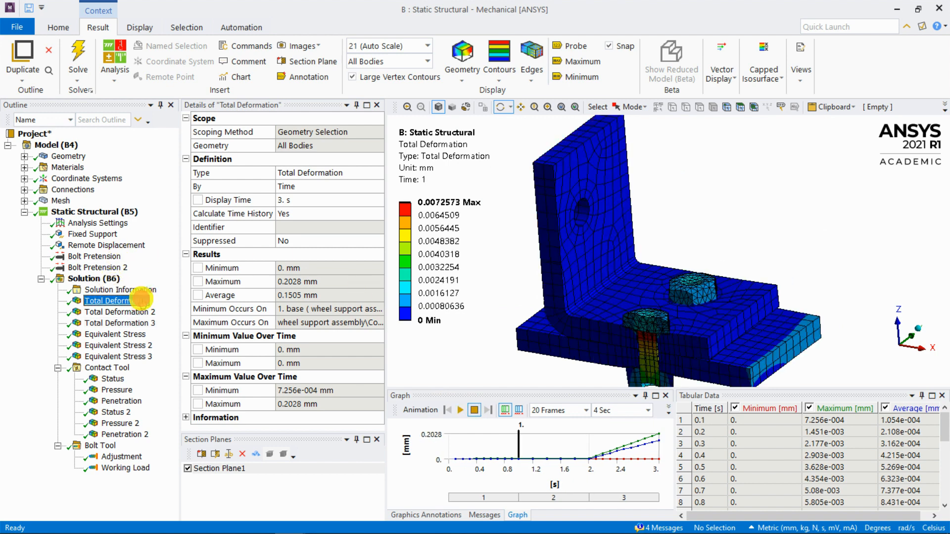
left_click(427, 46)
left_click(388, 92)
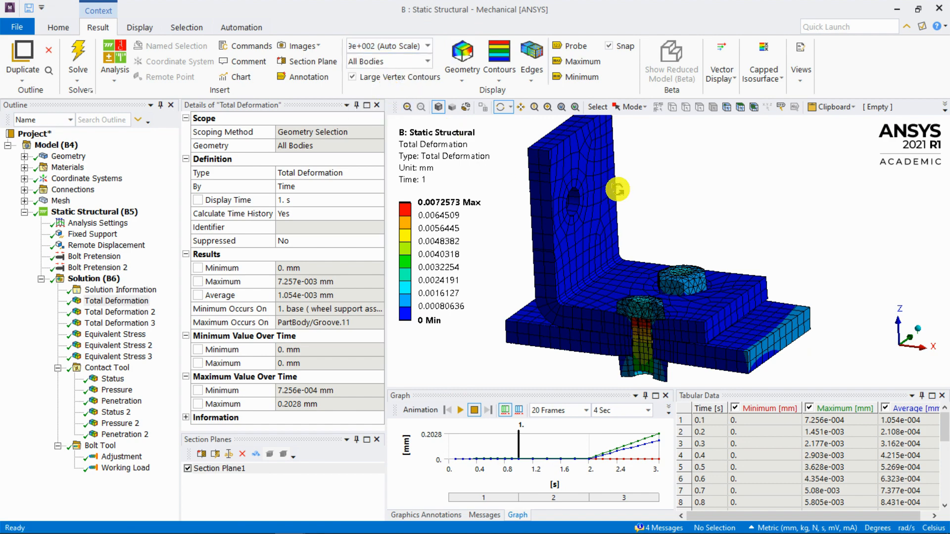
scroll(666, 280, "up", 5)
middle_click_drag(691, 258, 696, 219)
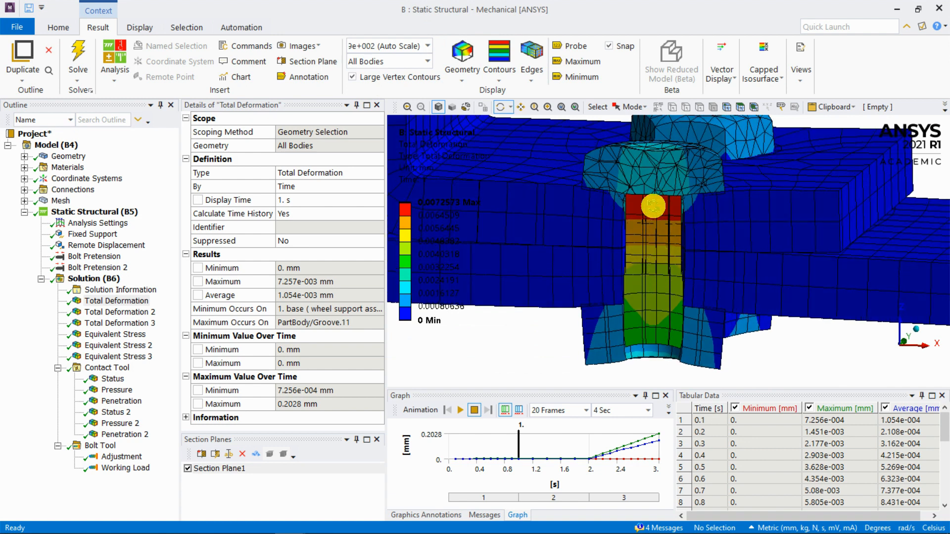
middle_click_drag(686, 156, 690, 162)
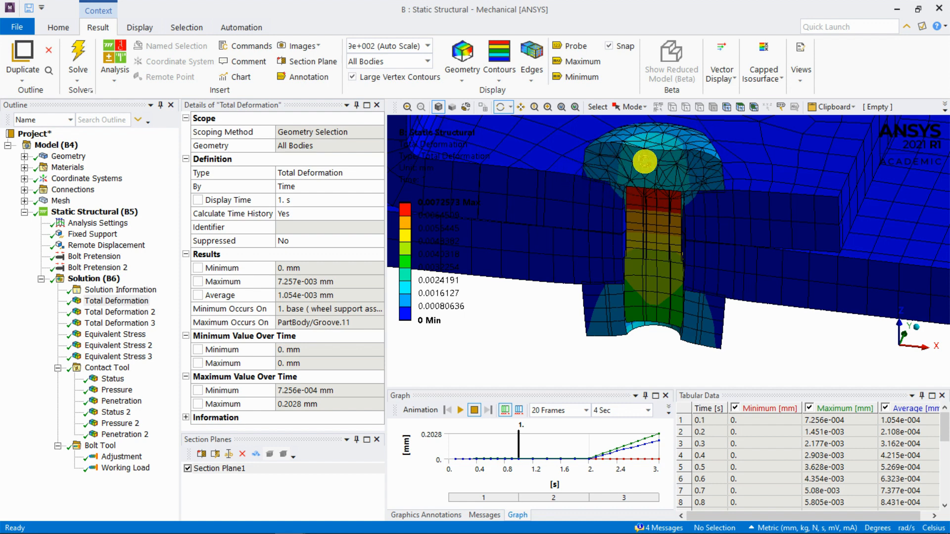
middle_click_drag(657, 232, 662, 191)
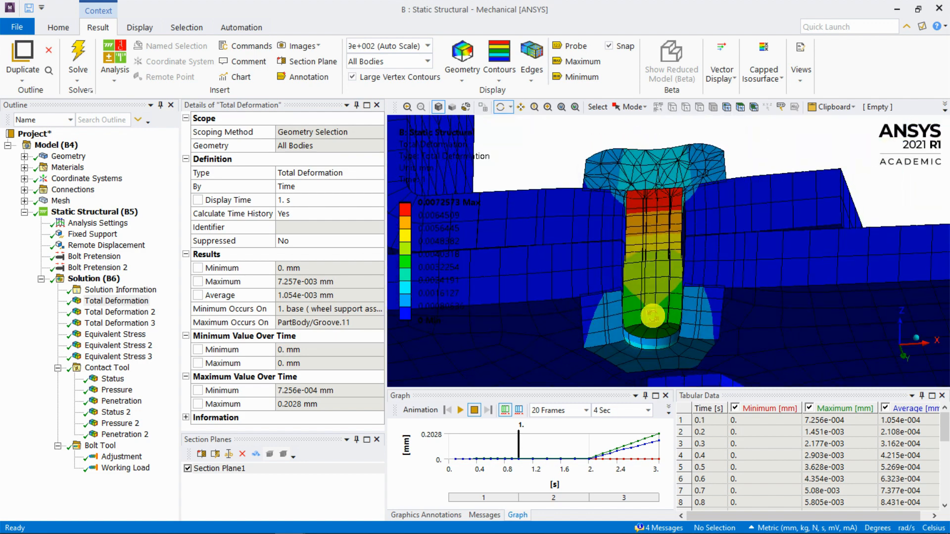
middle_click_drag(654, 208, 655, 272)
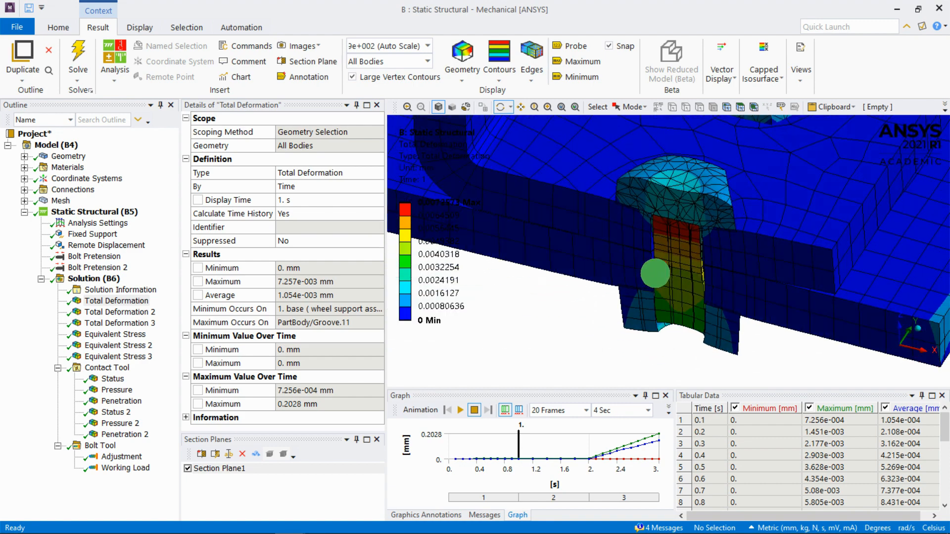
scroll(646, 217, "down", 5)
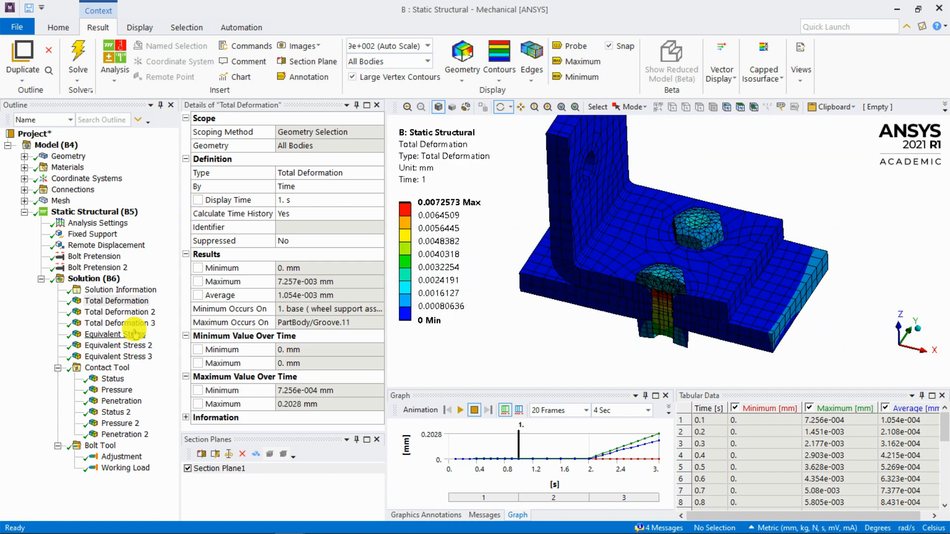
- Display the 1 s Equivalent Stress result and examine the stress around the bracket's sectioned bolt hole
left_click(133, 333)
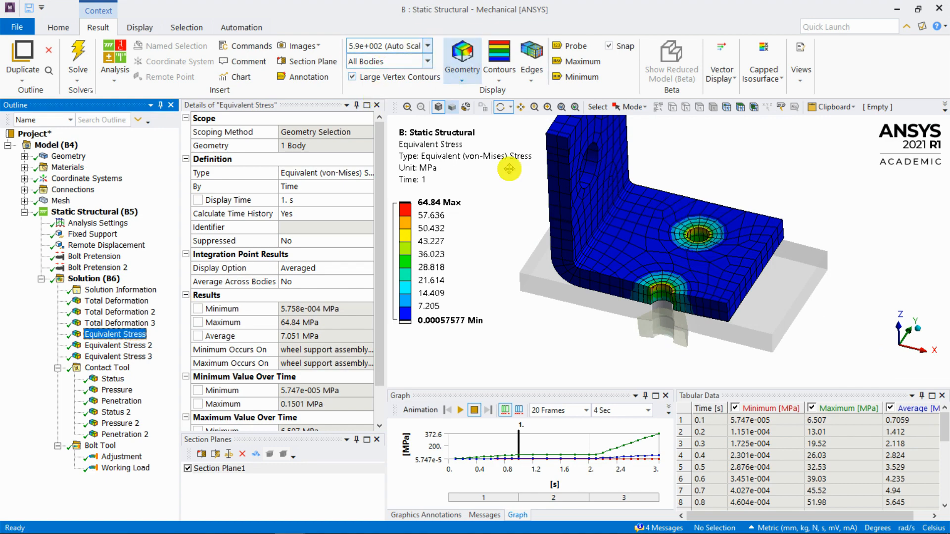
right_click_drag(694, 263, 619, 329)
mouse_move(691, 223)
middle_mouse_down()
mouse_move(699, 197)
mouse_move(694, 210)
middle_mouse_up()
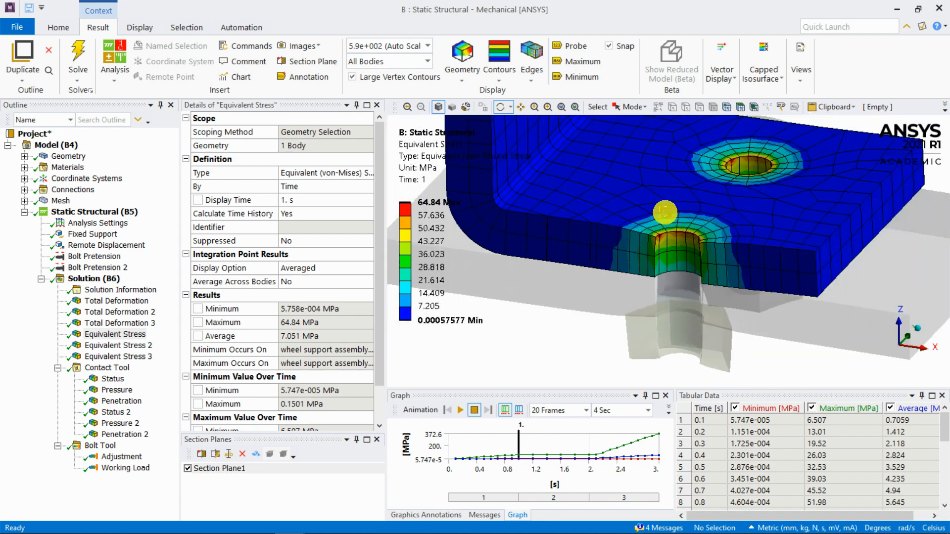
middle_click_drag(686, 221, 714, 245)
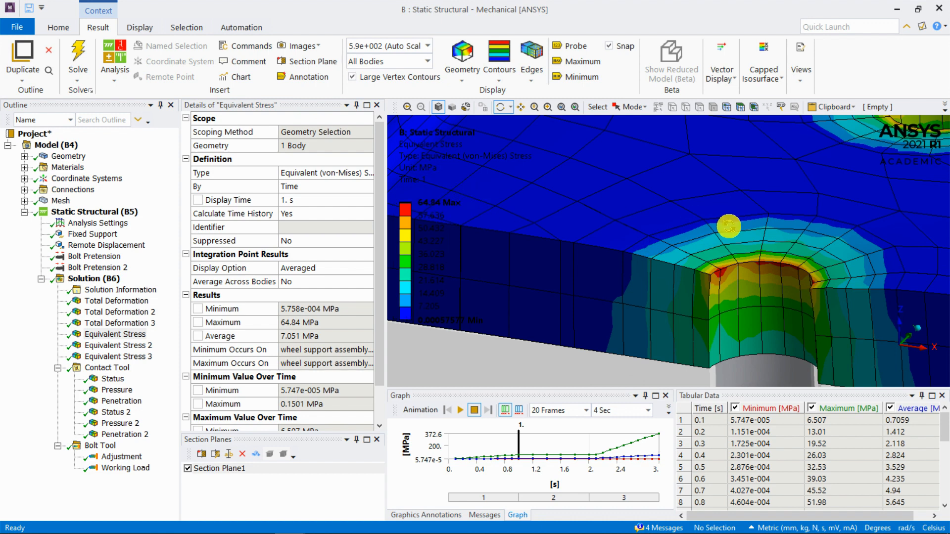
scroll(729, 227, "down", 2)
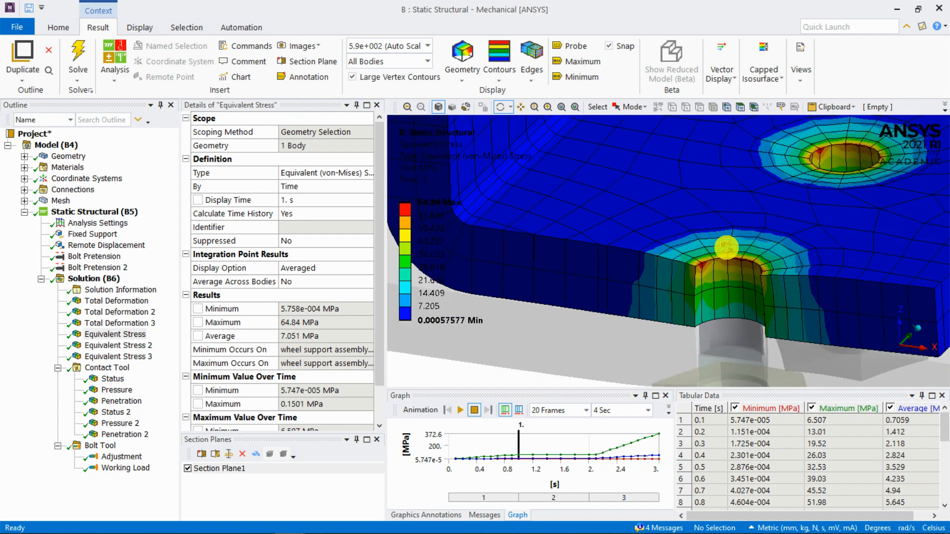
scroll(740, 234, "down", 2)
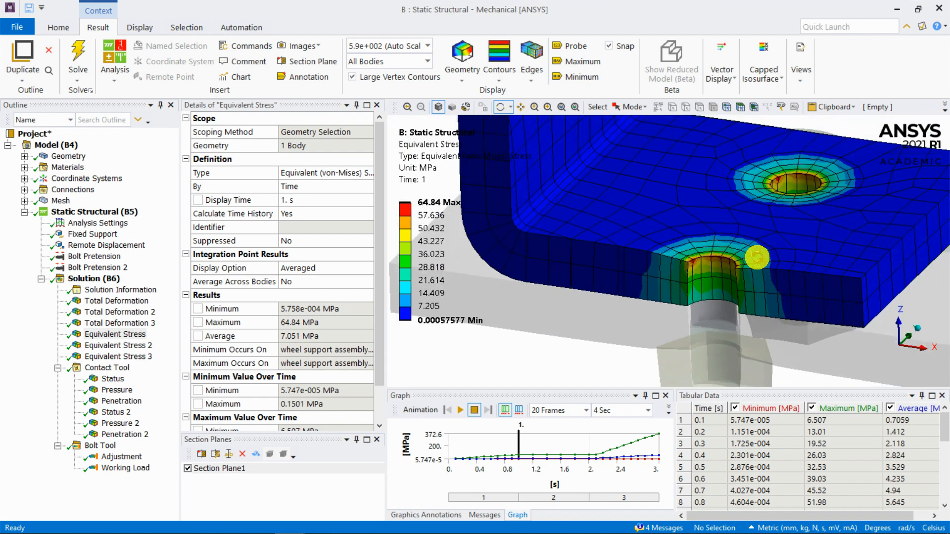
- Compare the bracket's Equivalent Stress results at 2 s and 3 s, examining the bolt holes and the inner bend
left_click(142, 346)
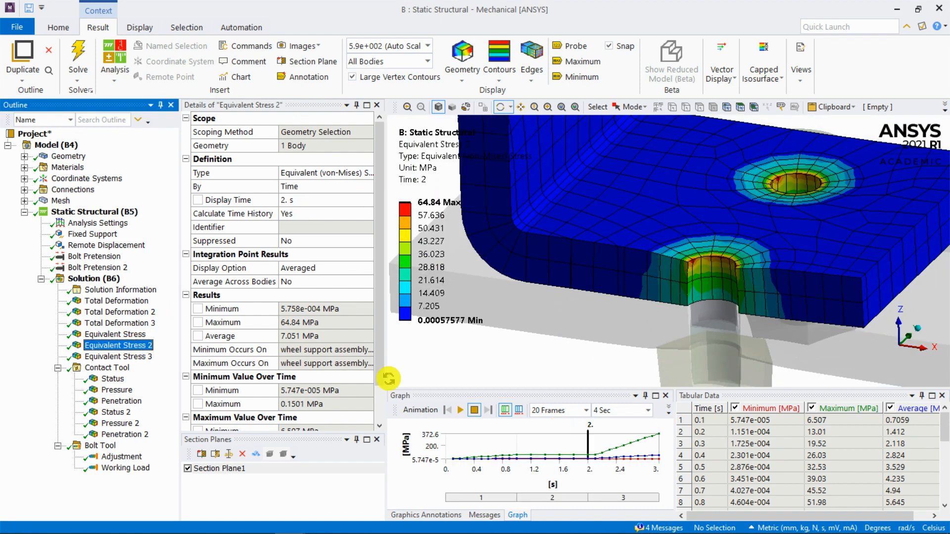
left_click(128, 356)
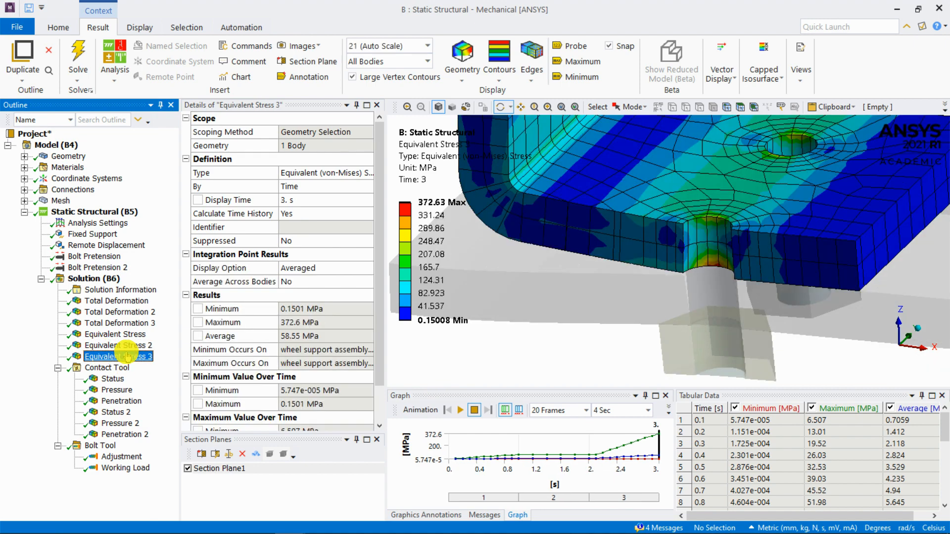
left_click_drag(649, 144, 692, 160)
scroll(712, 273, "up", 3)
left_click_drag(758, 211, 585, 257)
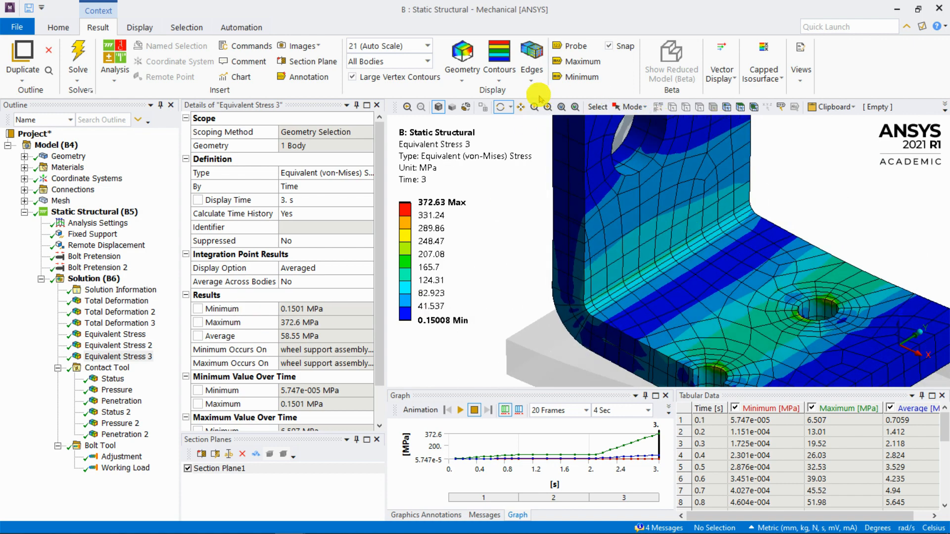
- Probe the 3 s equivalent stress at a point on the bracket's inner bend
left_click(573, 46)
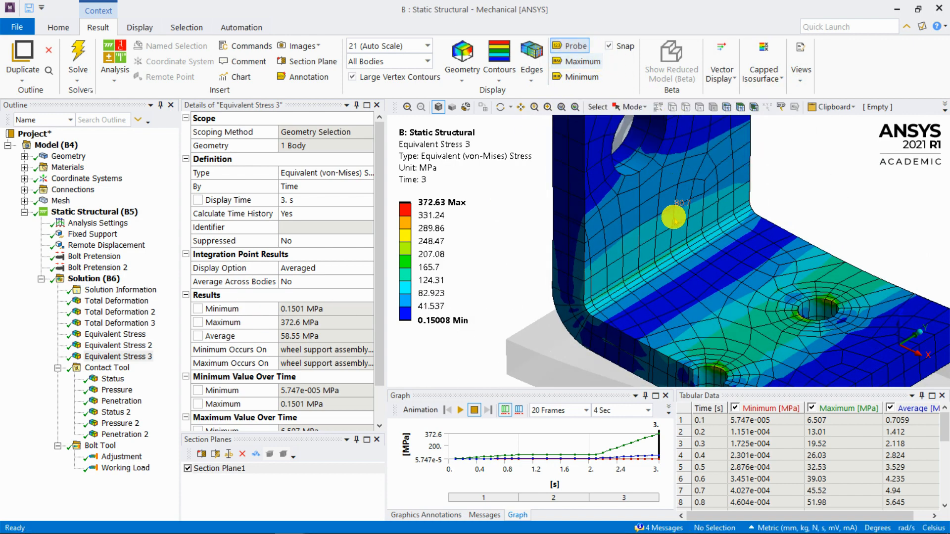
right_click_drag(623, 296, 621, 297)
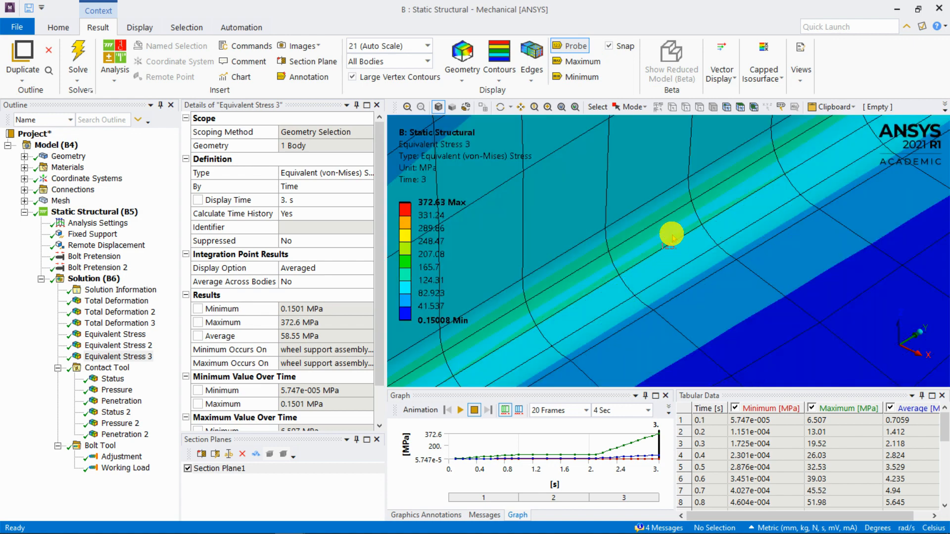
left_click(695, 200)
mouse_move(694, 200)
middle_mouse_down()
mouse_move(703, 228)
mouse_move(670, 252)
mouse_move(680, 233)
mouse_move(677, 245)
middle_mouse_up()
scroll(652, 244, "down", 6)
scroll(669, 247, "down", 2)
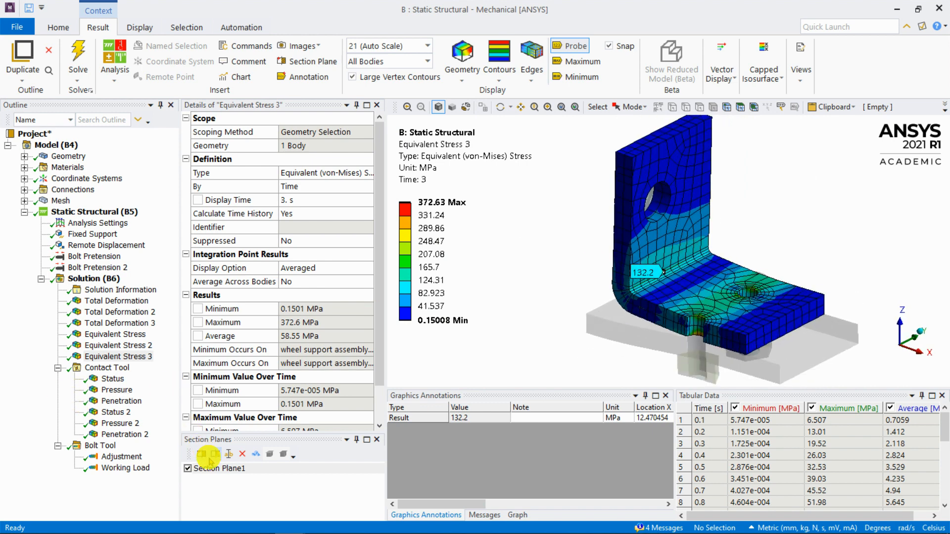
- Turn off Section Plane1 and inspect the 2 s contact Status result on the bracket's underside together with its time graph
left_click(188, 468)
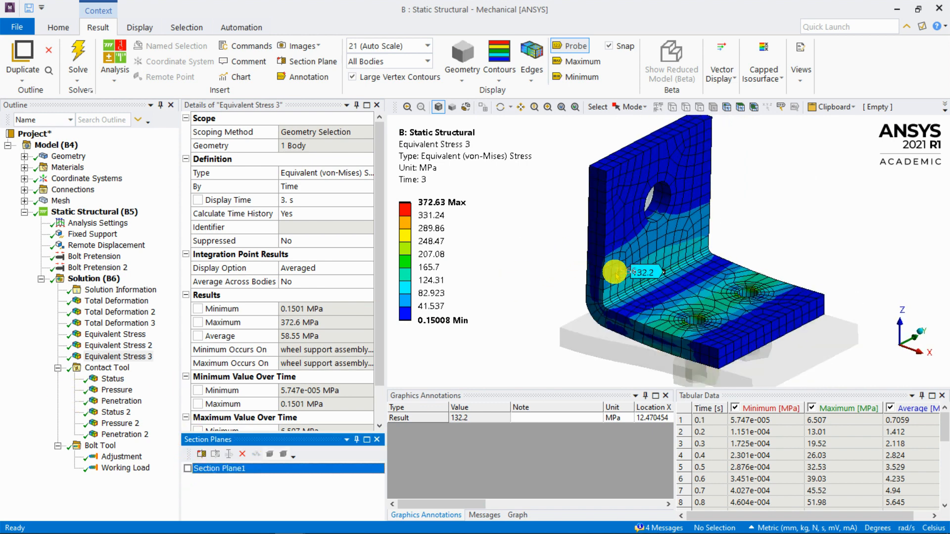
middle_click_drag(637, 258, 677, 176)
left_click(121, 379)
scroll(720, 166, "up", 3)
left_click_drag(707, 235, 620, 184)
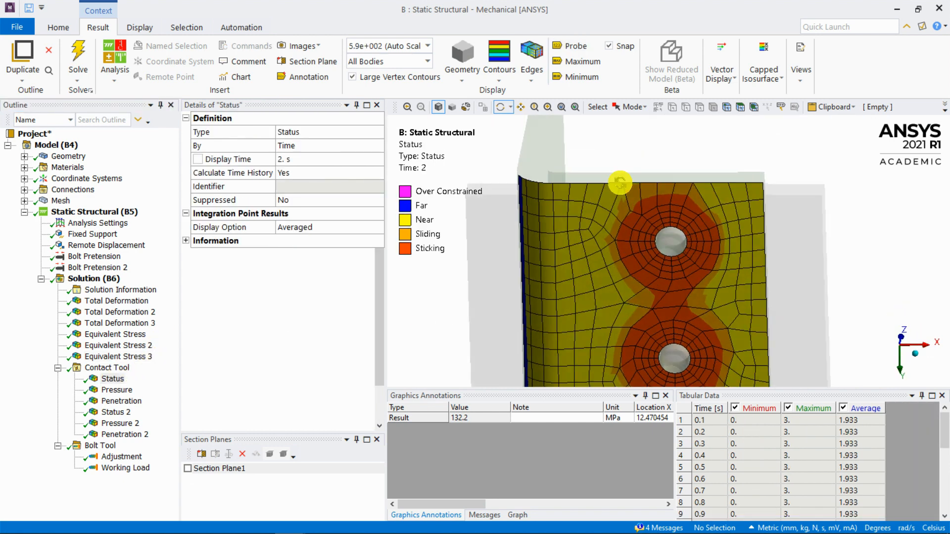
middle_click_drag(698, 228, 698, 184, "ctrl")
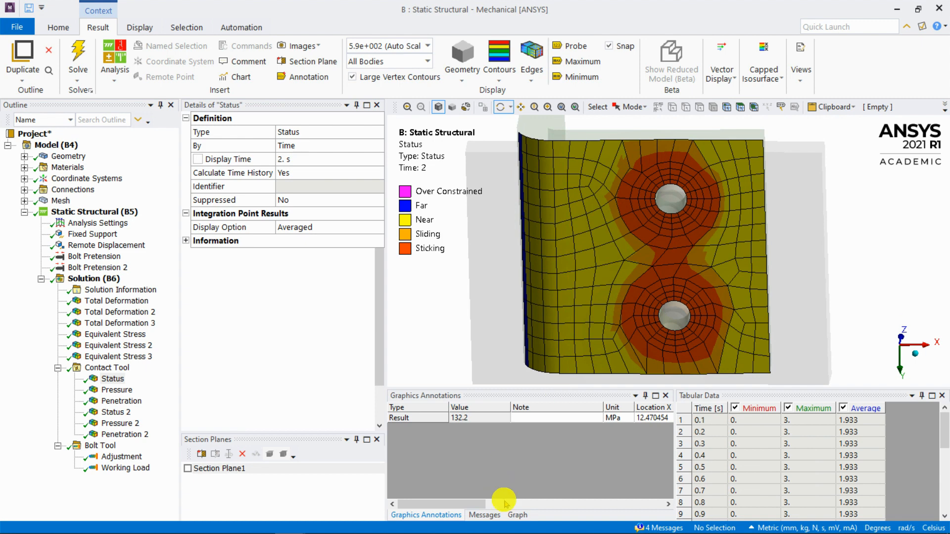
left_click(515, 514)
left_click(576, 456)
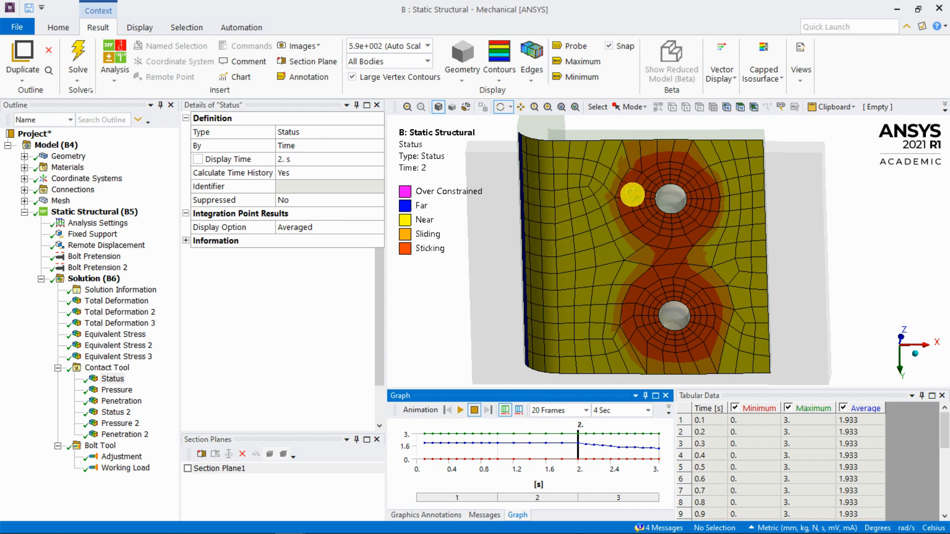
- Display the 3 s contact Status result and examine the sticking, sliding and near regions on the bracket's underside
left_click(117, 415)
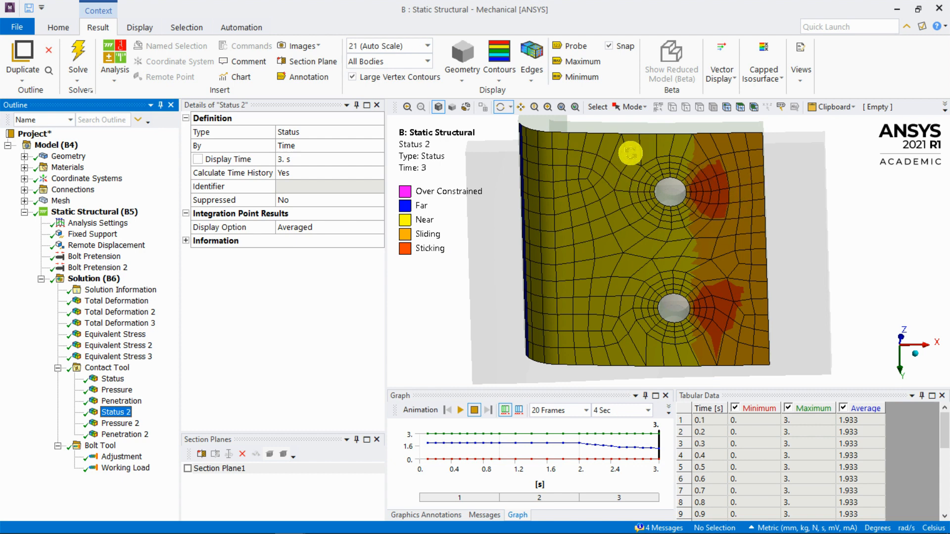
left_click_drag(586, 198, 697, 177)
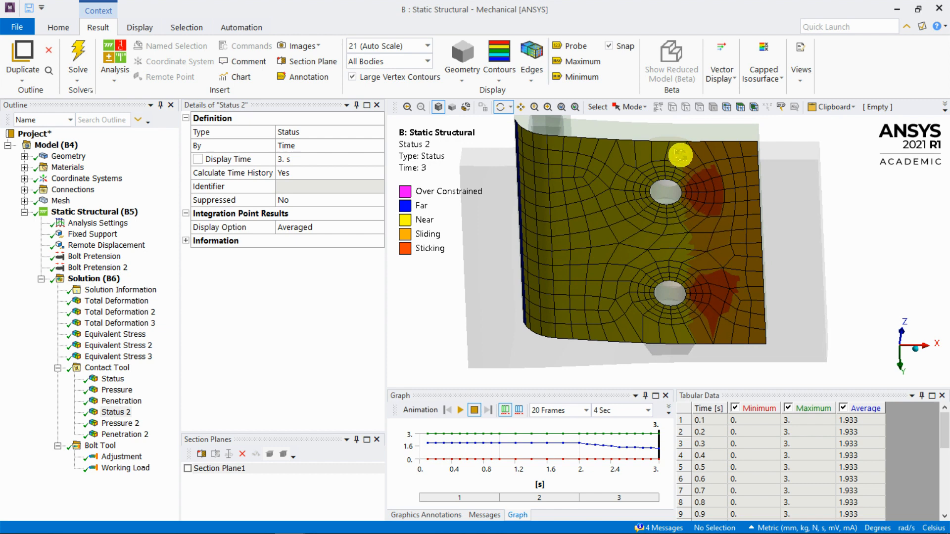
left_click_drag(757, 161, 727, 158)
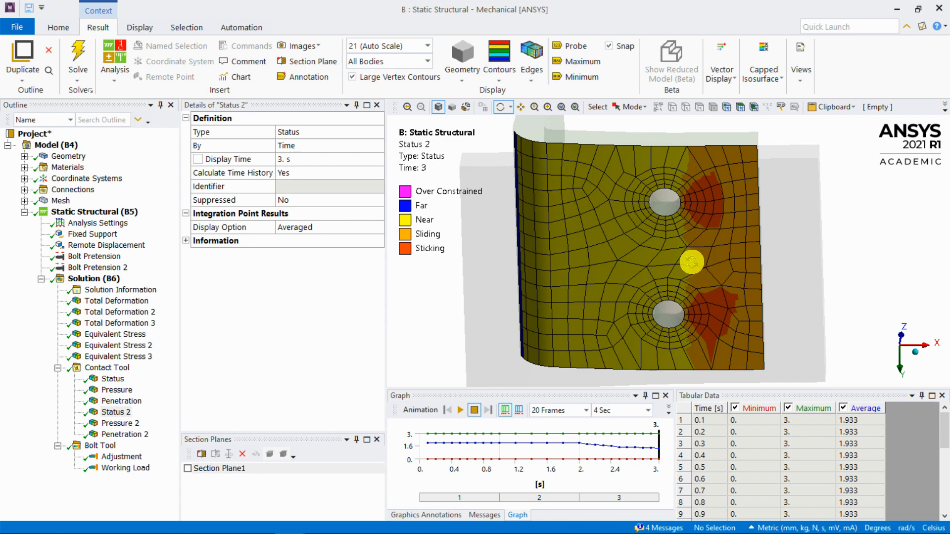
- Compare the contact Pressure results at 2 s and 3 s and play the pressure animation over the load steps
left_click(118, 390)
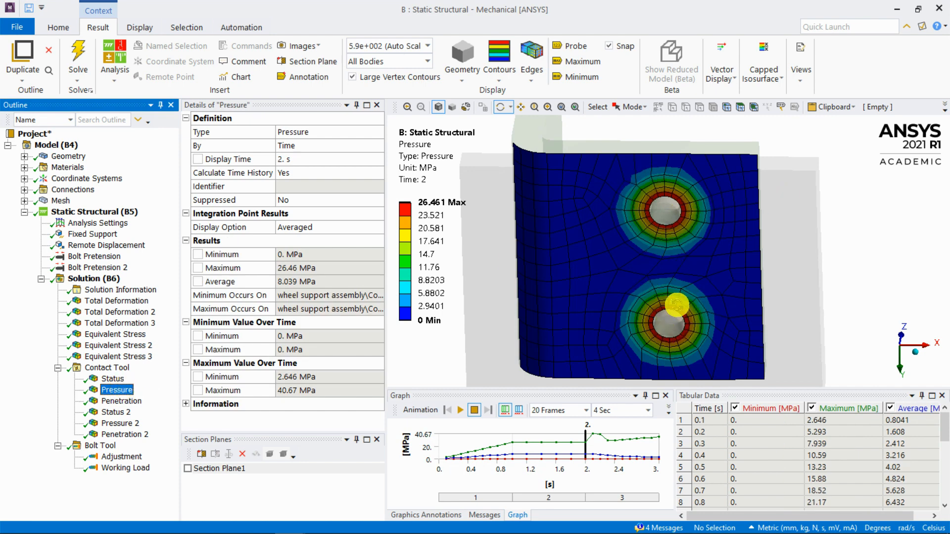
left_click(130, 424)
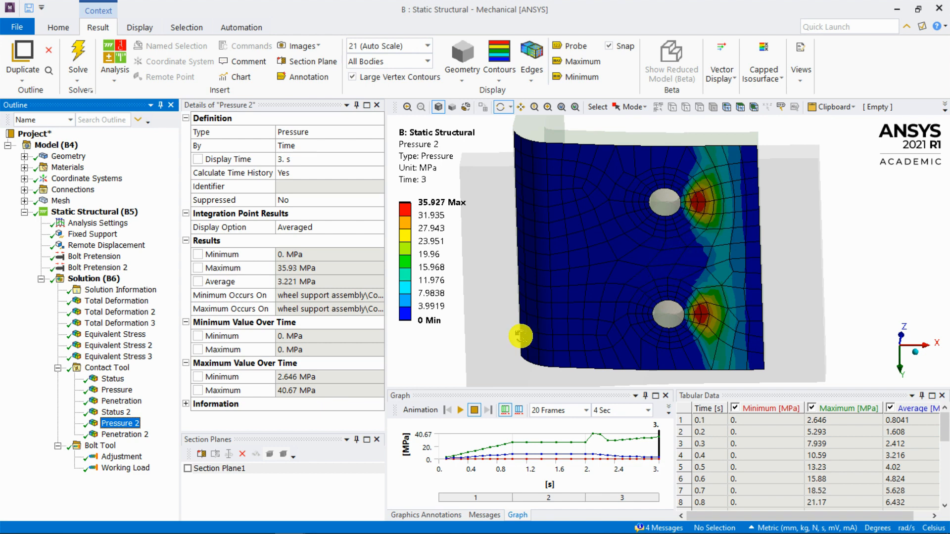
left_click(460, 410)
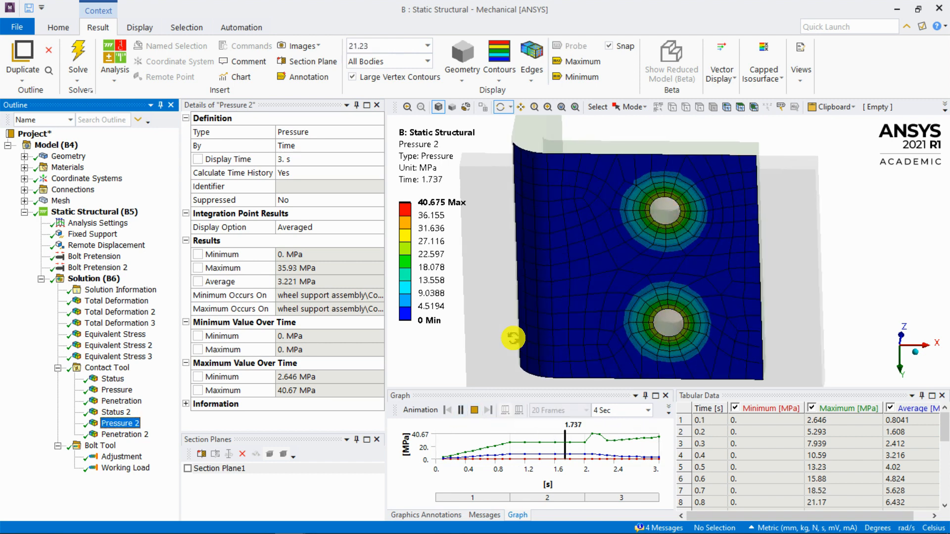
left_click(474, 410)
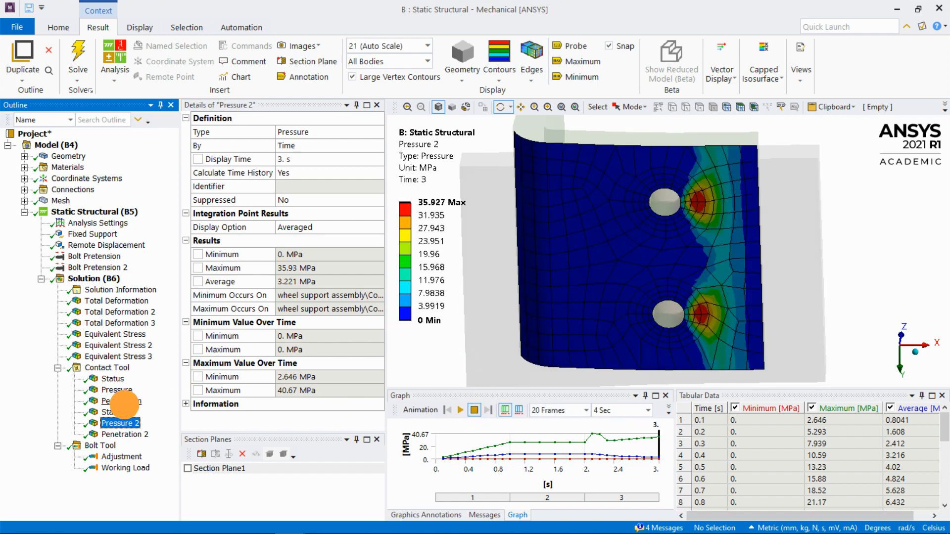
- Compare the contact Penetration results at 2 s and 3 s on the bracket's underside
left_click(123, 402)
left_click_drag(631, 217, 671, 169)
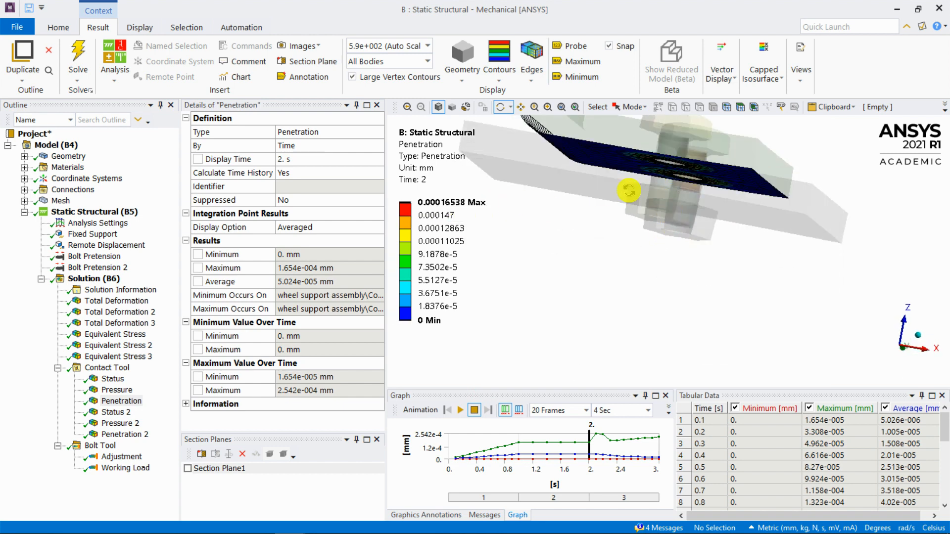
left_click(124, 434)
left_click_drag(572, 210, 606, 323)
left_click_drag(649, 211, 692, 231)
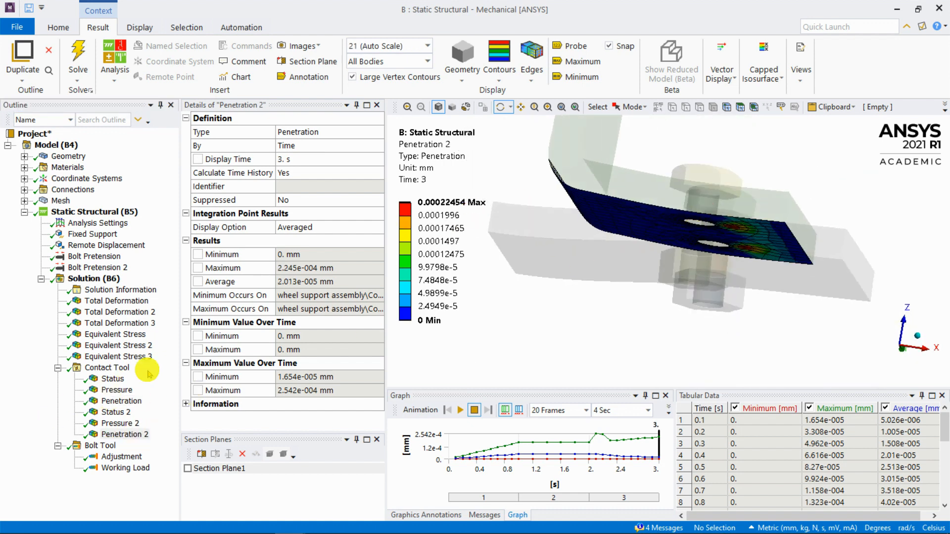
- Inspect the 3 s Penetration contour on the bracket's underside and display the Bolt Tool's Adjustment result on both bolts
left_click_drag(711, 201, 665, 260)
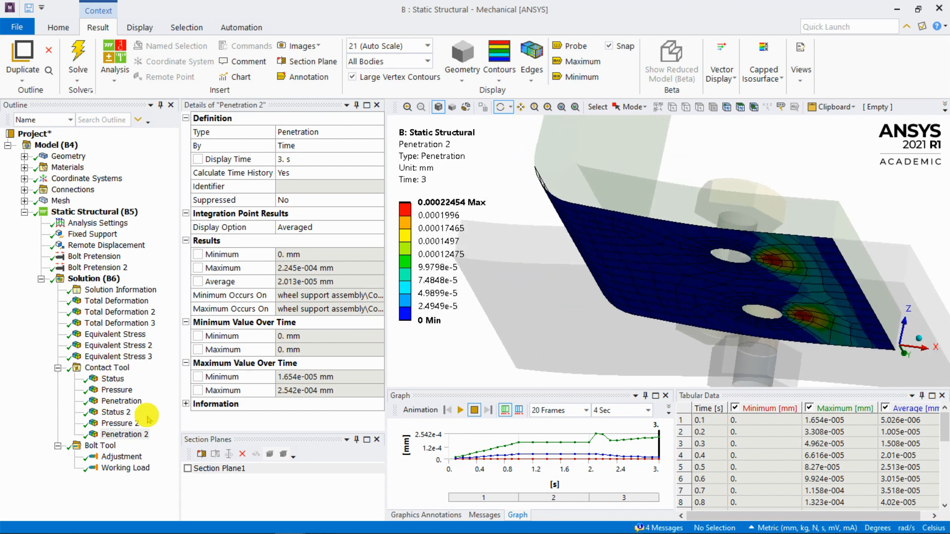
left_click(115, 457)
middle_click_drag(706, 213, 687, 270)
scroll(662, 289, "down", 3)
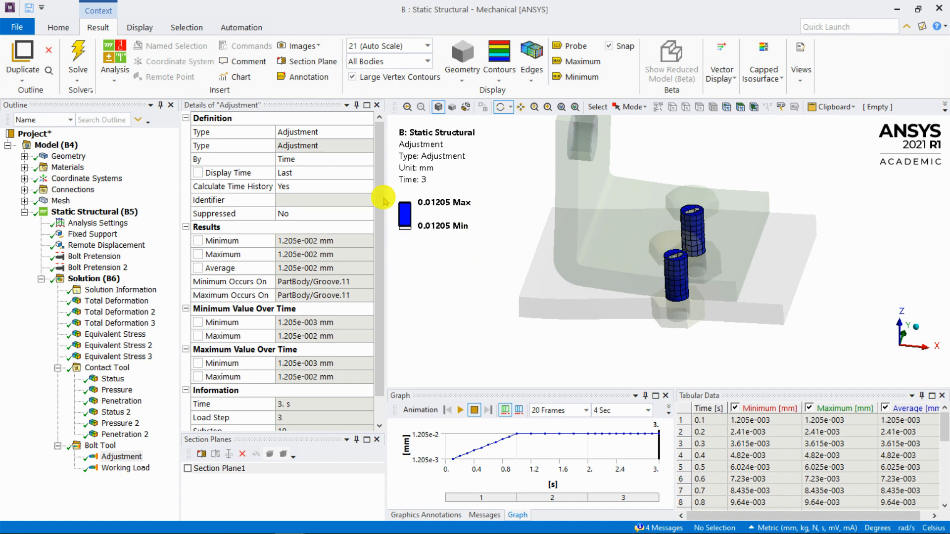
- Display the bolts' Working Load result and review its tabular values across the load steps
left_click(140, 469)
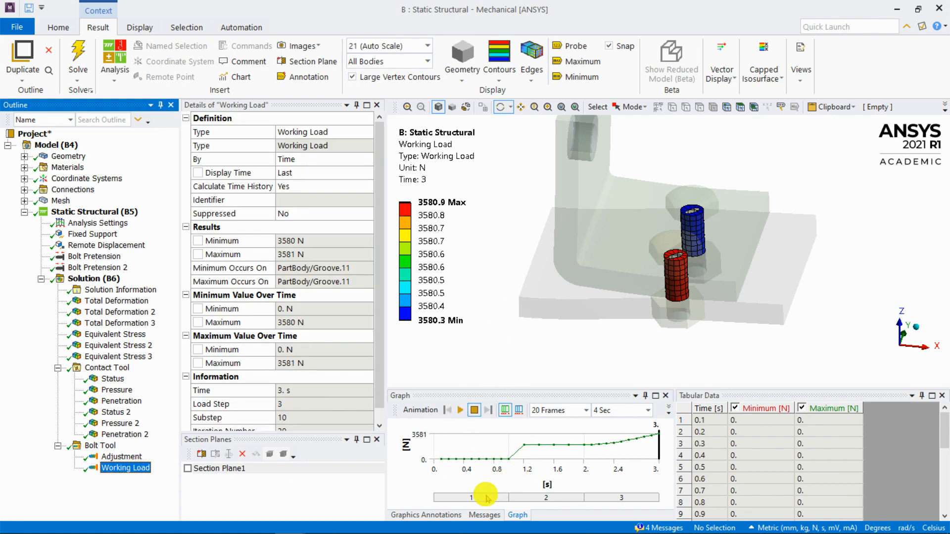
left_click(930, 451)
scroll(935, 453, "down", 3)
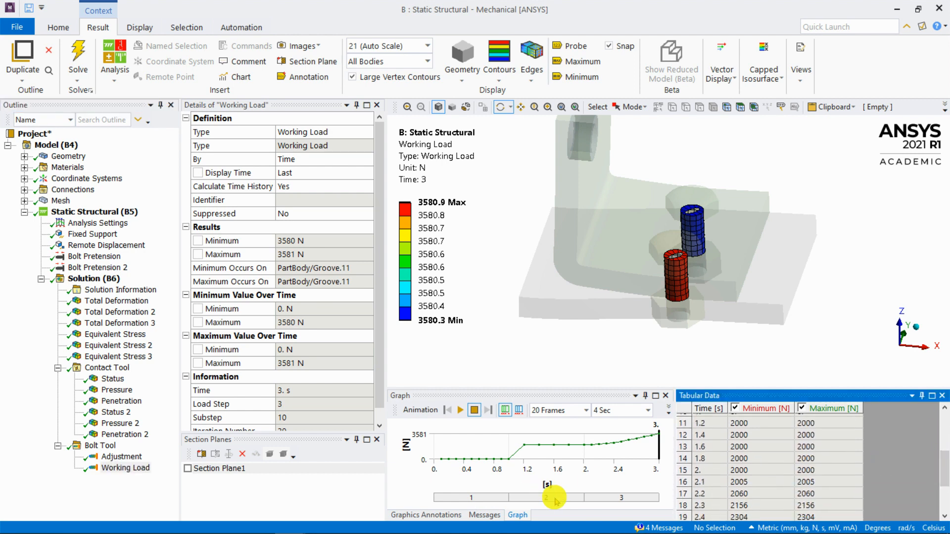
- Retrieve the Working Load result at 2 s and turn off Section Plane1 to inspect both bolts
left_click(546, 497)
right_click(555, 497)
left_click(606, 505)
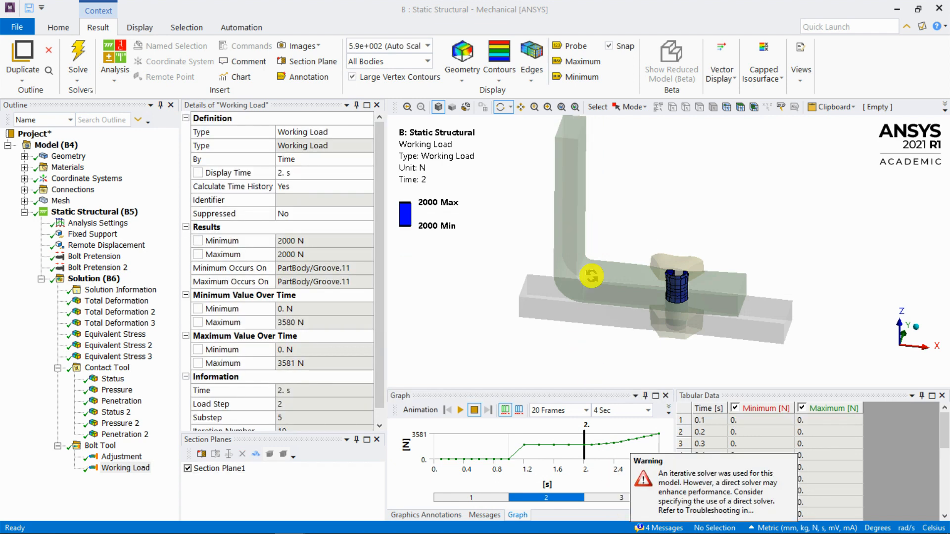
left_click(188, 468)
left_click_drag(732, 234, 712, 240)
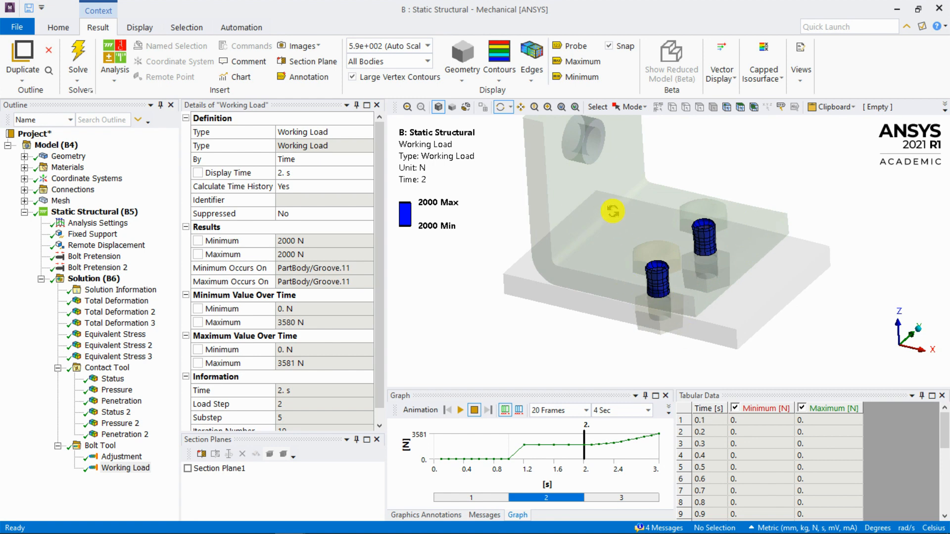
- Retrieve the Working Load result at 3 s and turn off Section Plane1 to compare both bolts
left_click(649, 500)
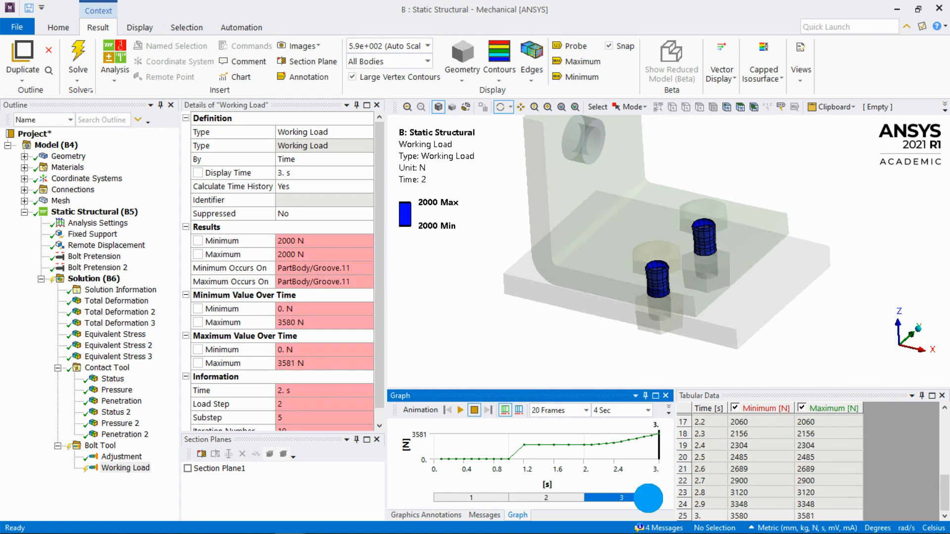
right_click(658, 495)
left_click(680, 505)
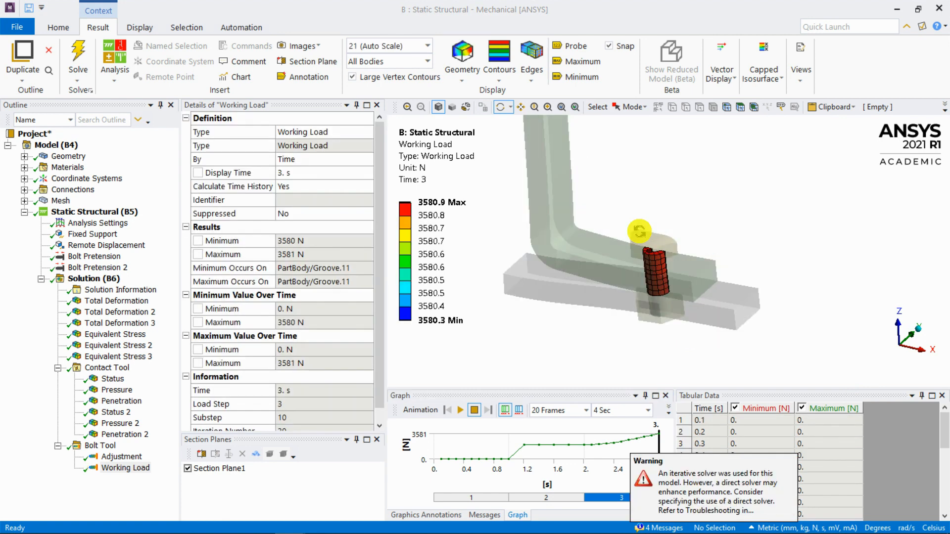
left_click(188, 468)
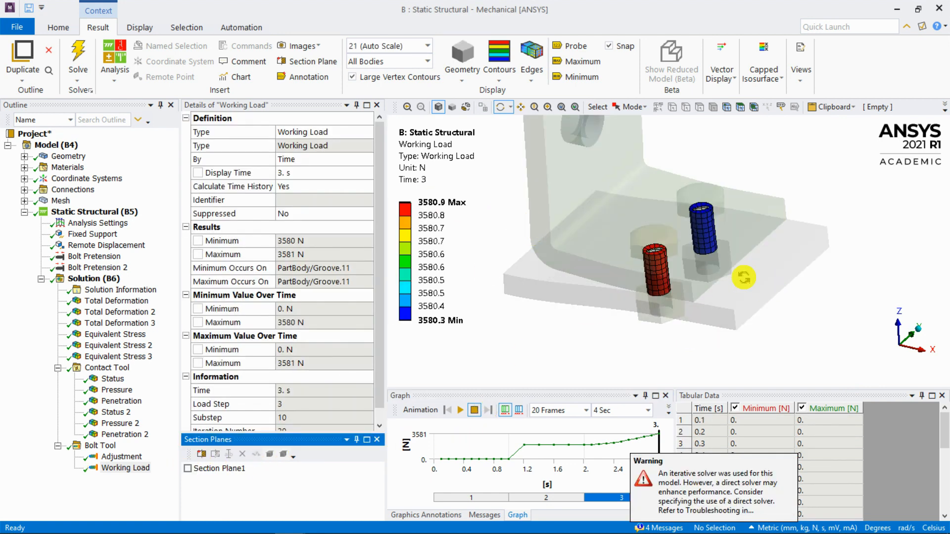
left_click_drag(689, 241, 711, 208)
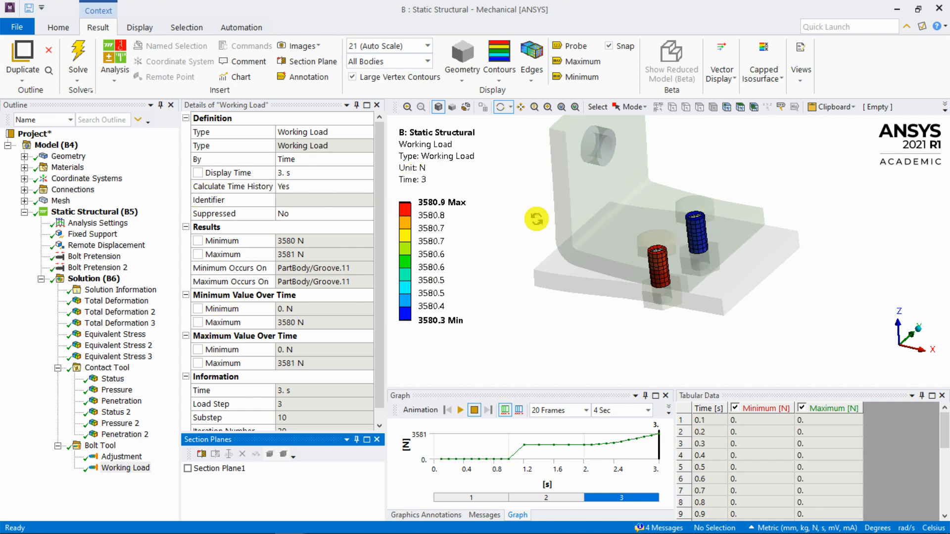
- Show the Static Structural loads and supports on the assembly and check the first Bolt Pretension
left_click(116, 212)
middle_click_drag(656, 161, 628, 179, "ctrl")
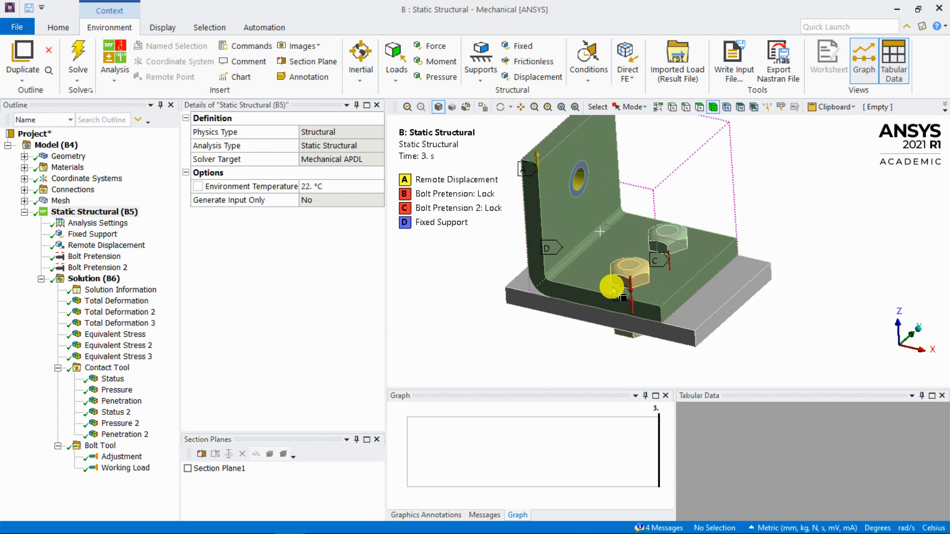
left_click(95, 256)
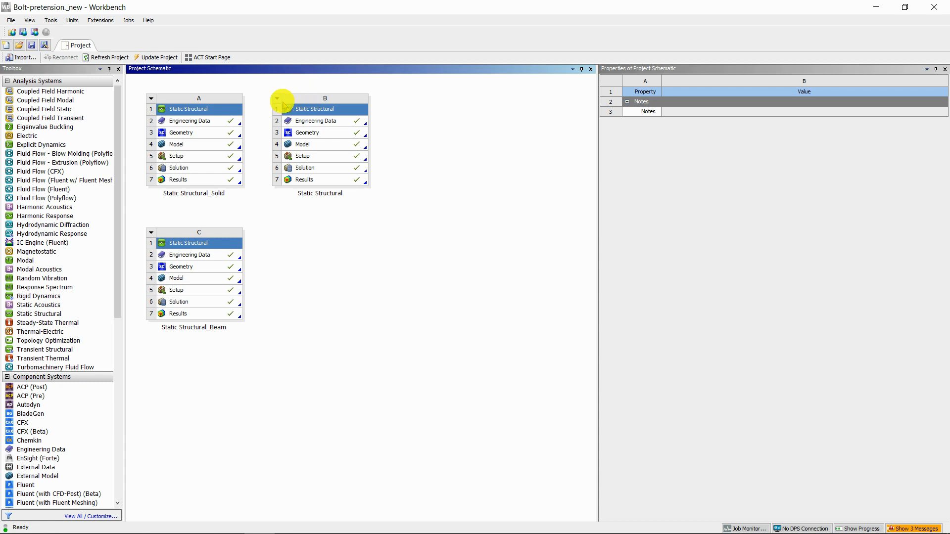
- Switch to Workbench, duplicate Static Structural system B and place the copy beside the Static Structural_Beam system
left_click(278, 99)
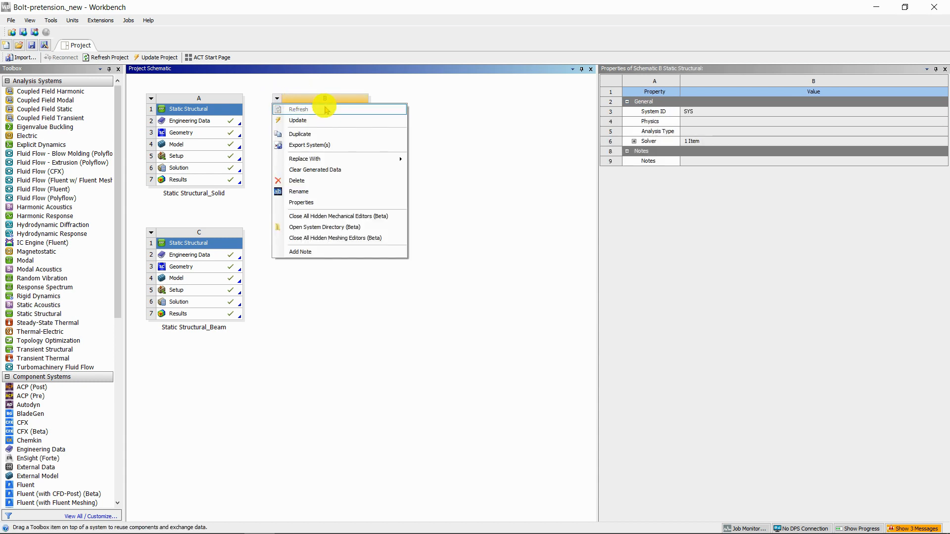
left_click(332, 134)
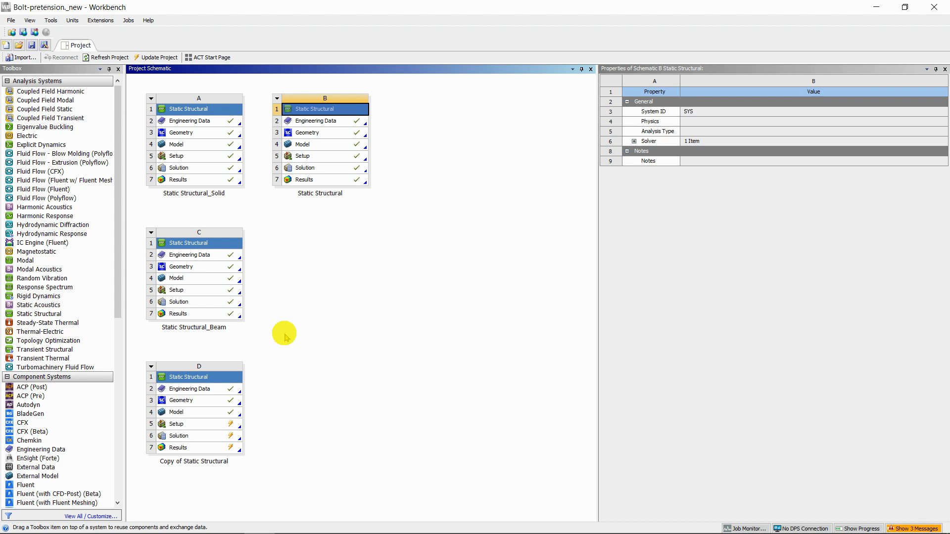
left_click(169, 380)
left_click(214, 385)
left_click_drag(214, 385, 297, 271)
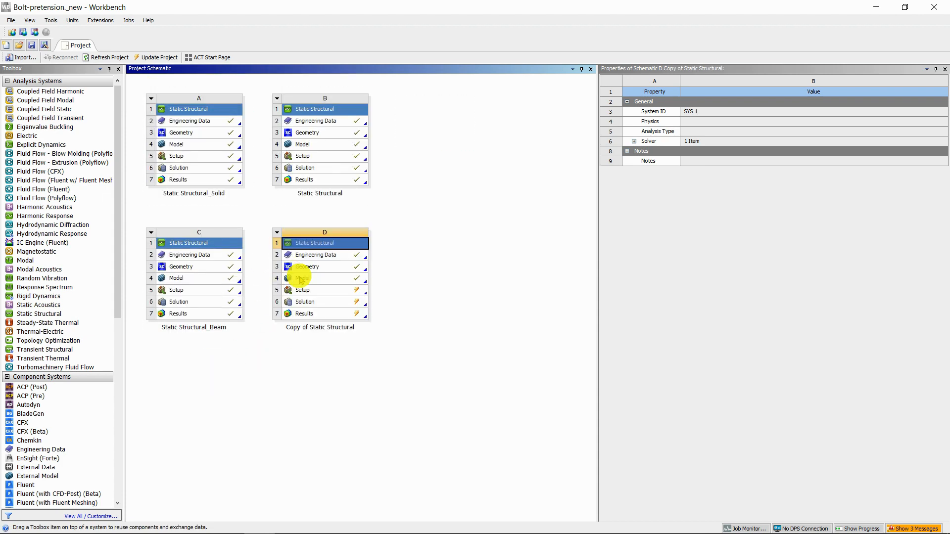
- Open the copied system's Model in Mechanical and suppress both bolts and both nuts in the geometry
left_click(331, 278)
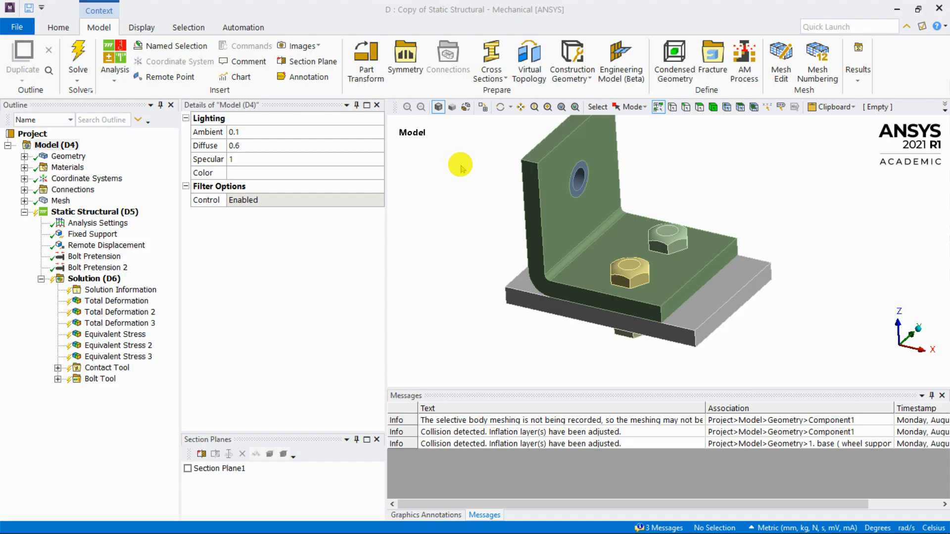
left_click(24, 156)
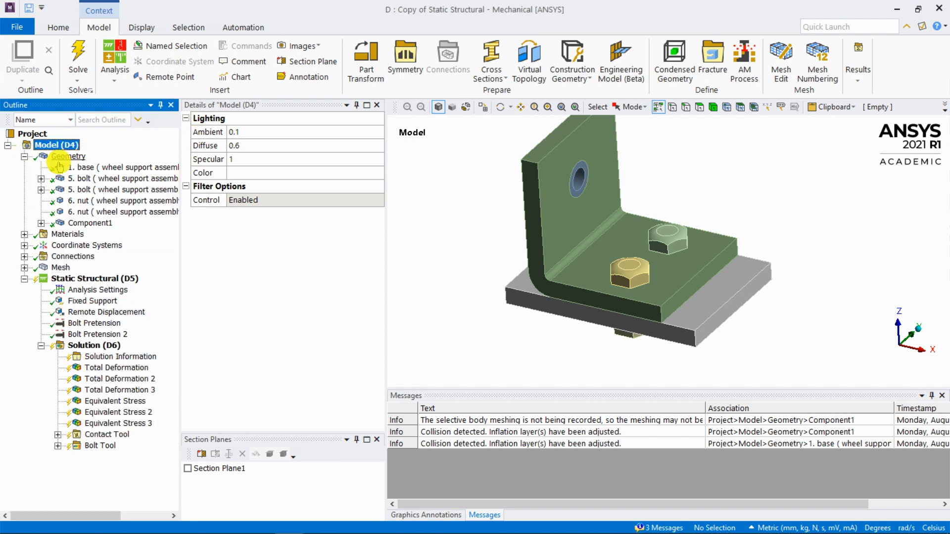
left_click(713, 107)
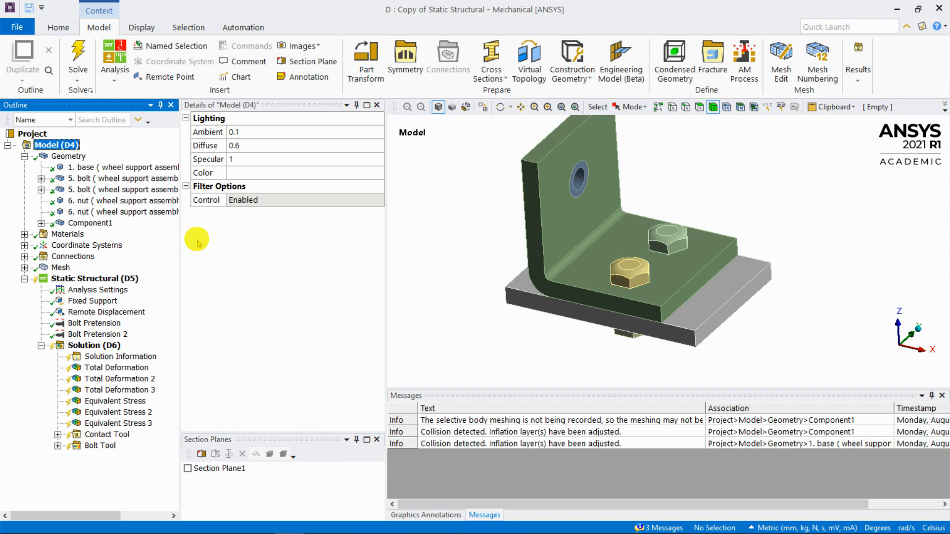
left_click(106, 178)
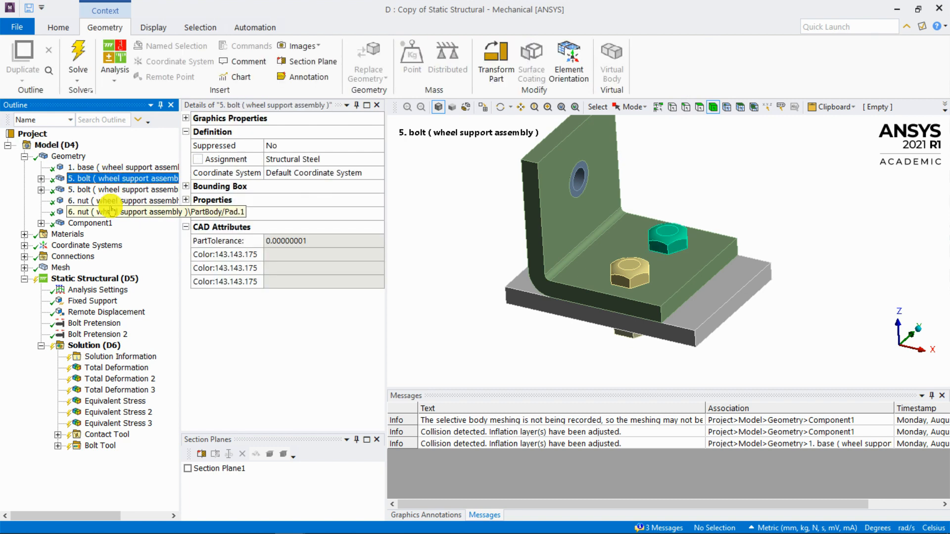
left_click(111, 211, "shift")
right_click(112, 210)
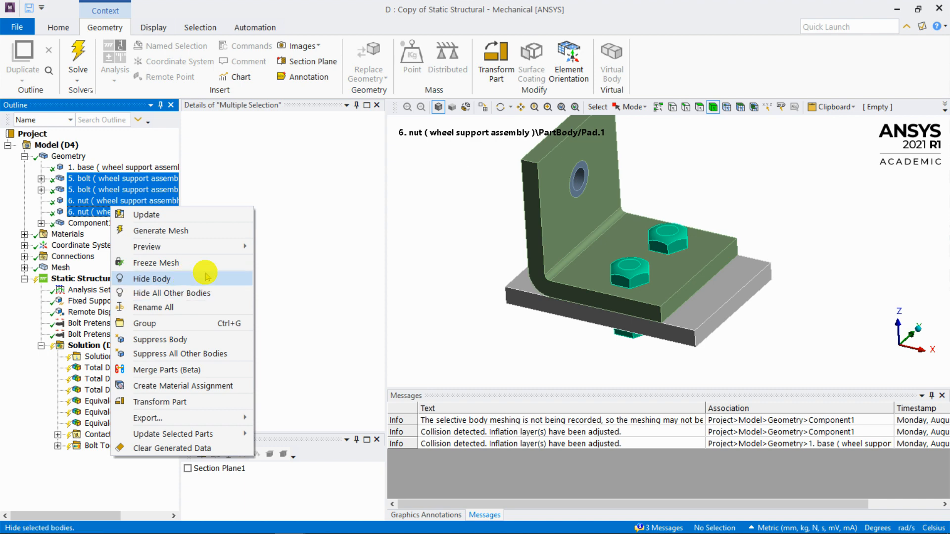
left_click(202, 337)
- Examine the Contacts list under Connections for active and suppressed regions and inspect the bracket with its empty bolt holes
middle_click_drag(629, 260, 515, 261)
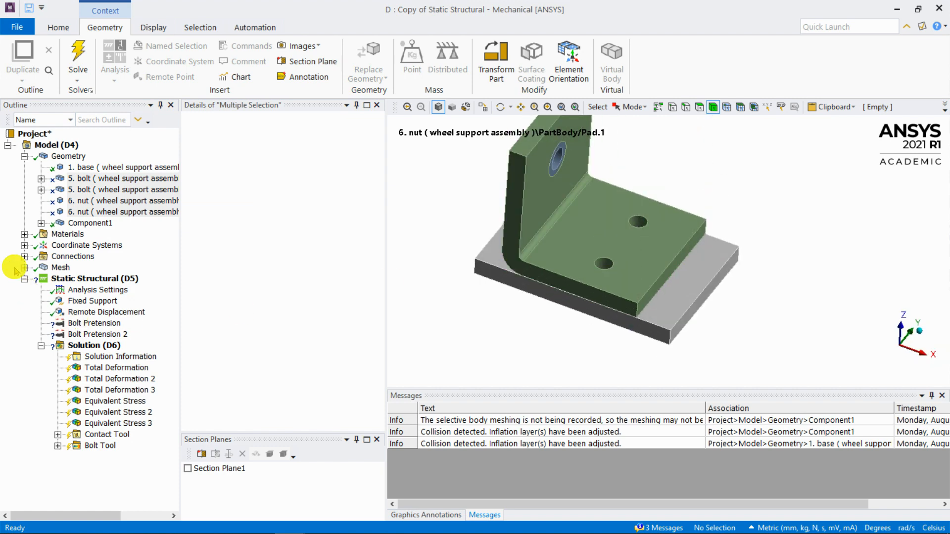
left_click(24, 257)
left_click(41, 267)
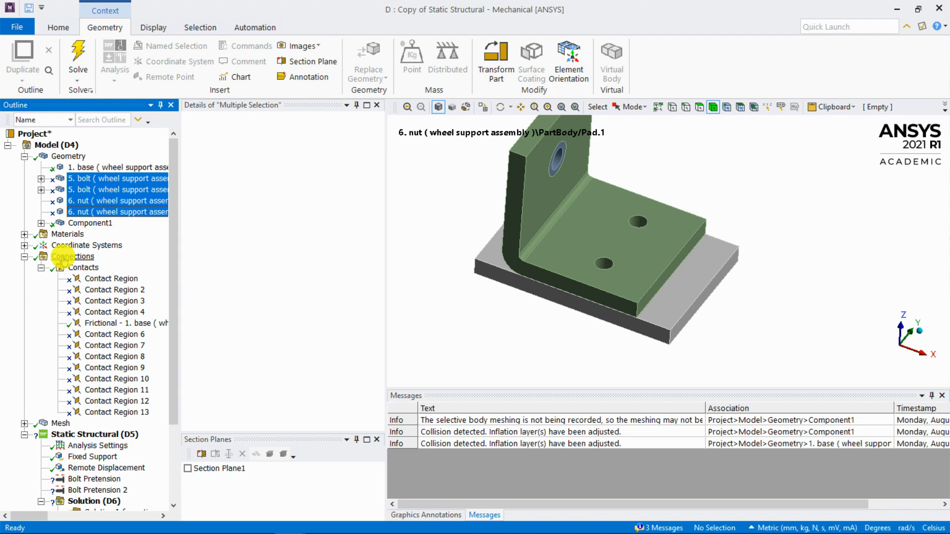
left_click(46, 258)
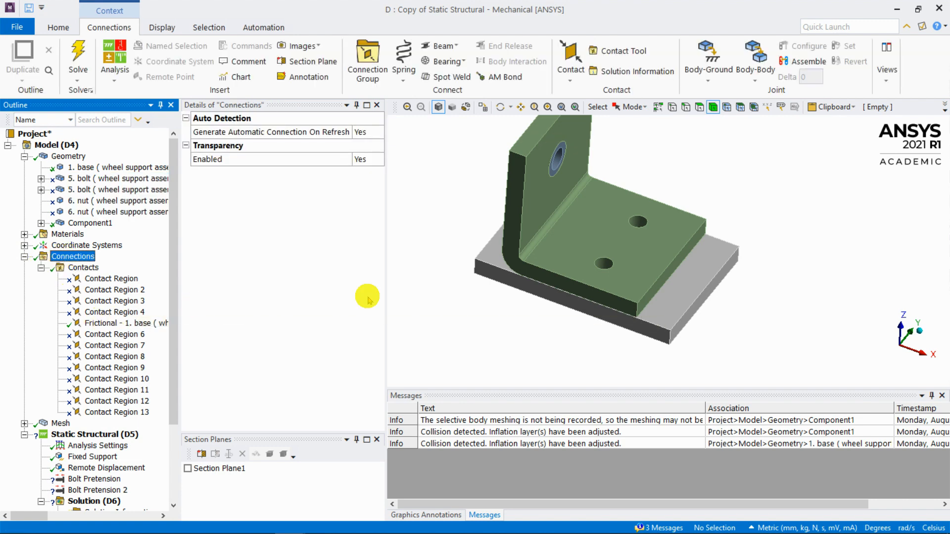
middle_click_drag(555, 223, 571, 260)
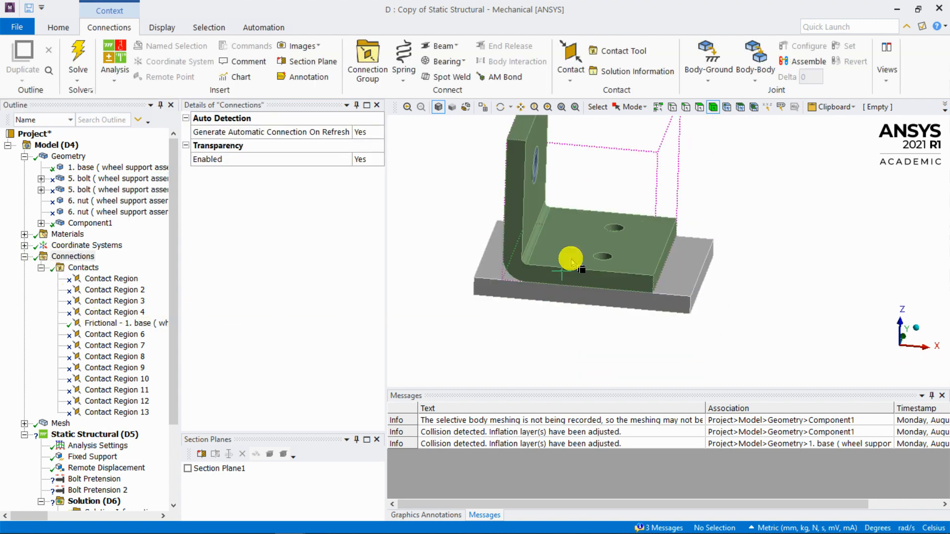
left_click(40, 268)
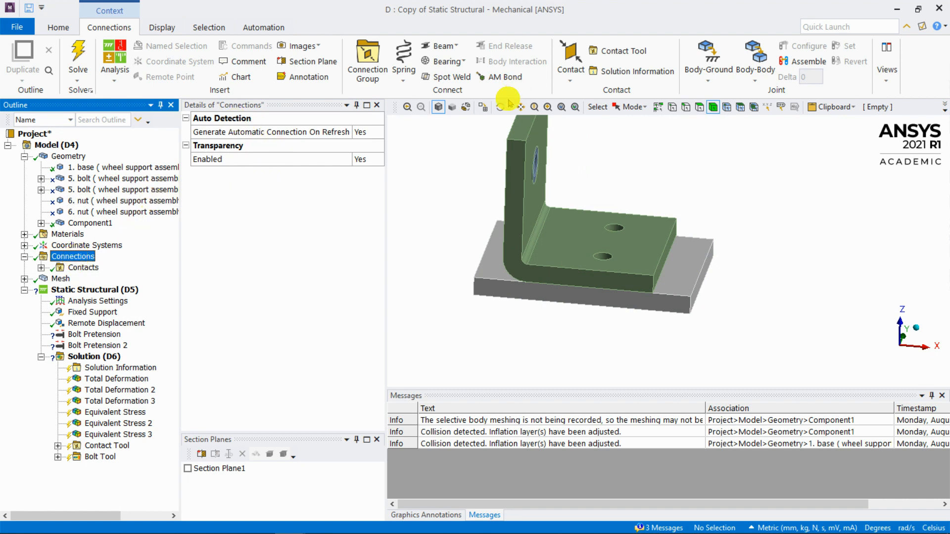
- Insert a Body-Body beam connection and set its circular cross-section radius to 2.5 mm
left_click(455, 46)
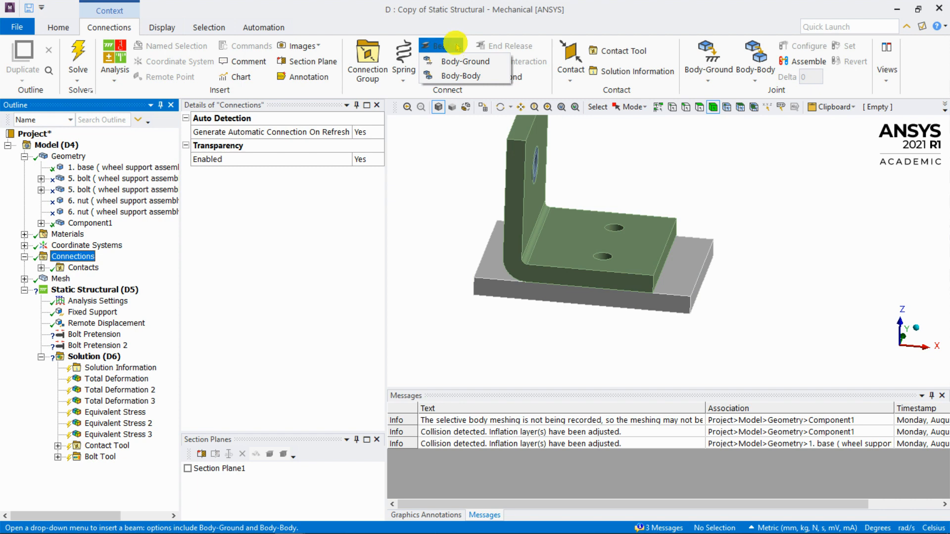
left_click(471, 75)
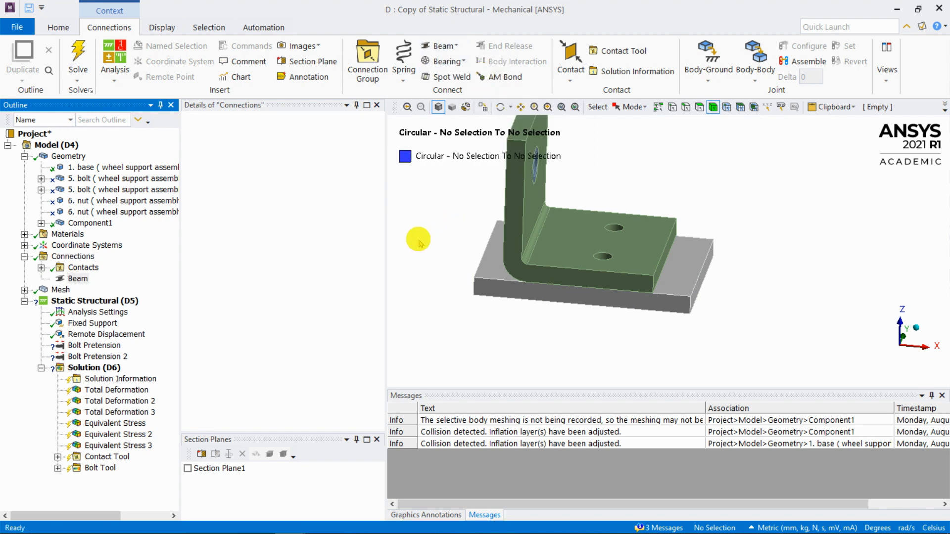
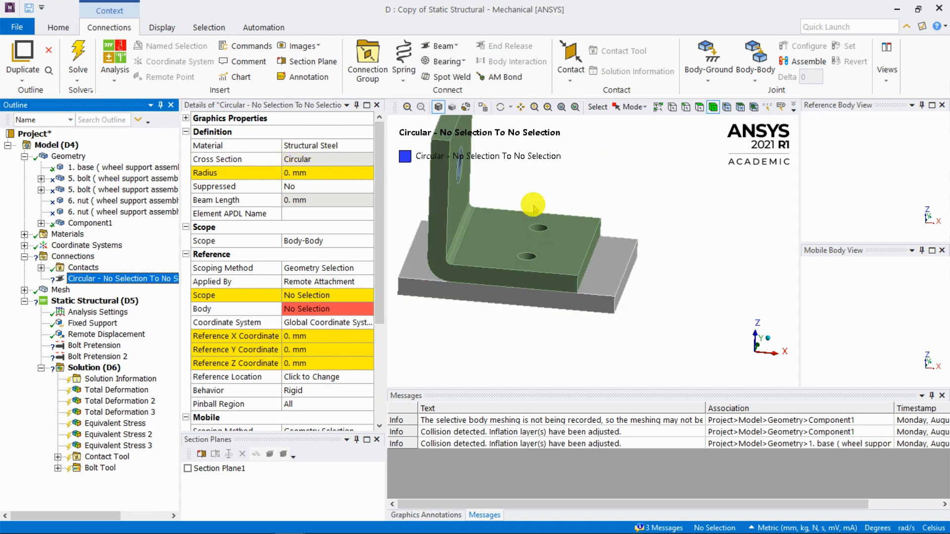
middle_click_drag(529, 205, 548, 243)
middle_click_drag(569, 180, 584, 218)
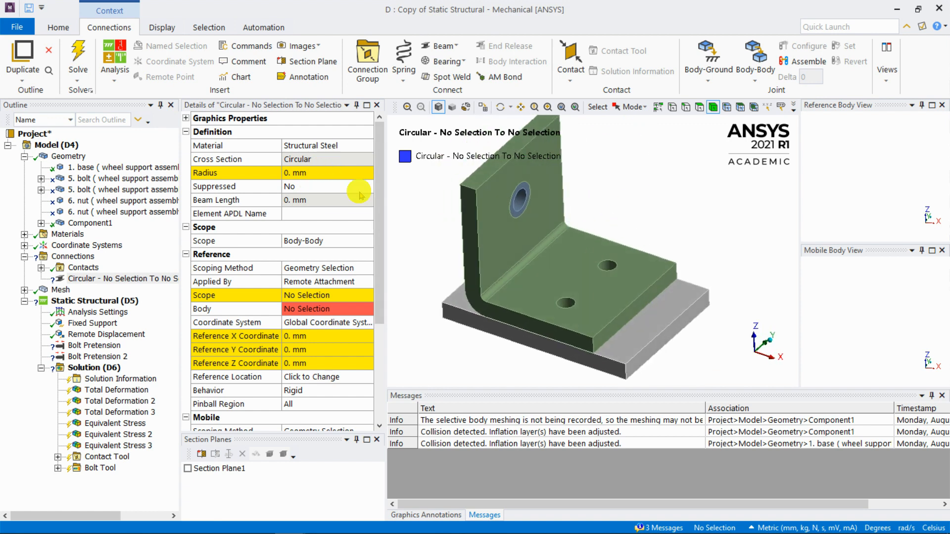
left_click(312, 174)
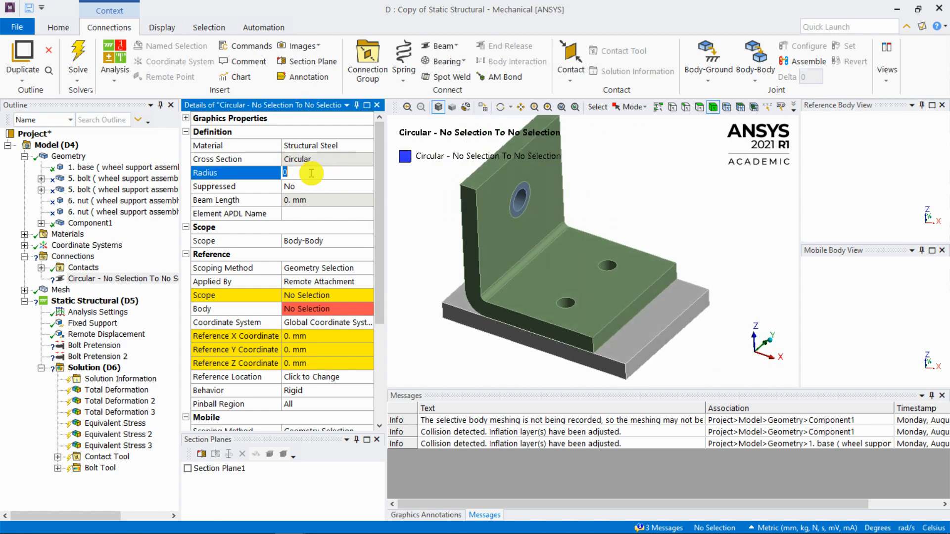
key("Return")
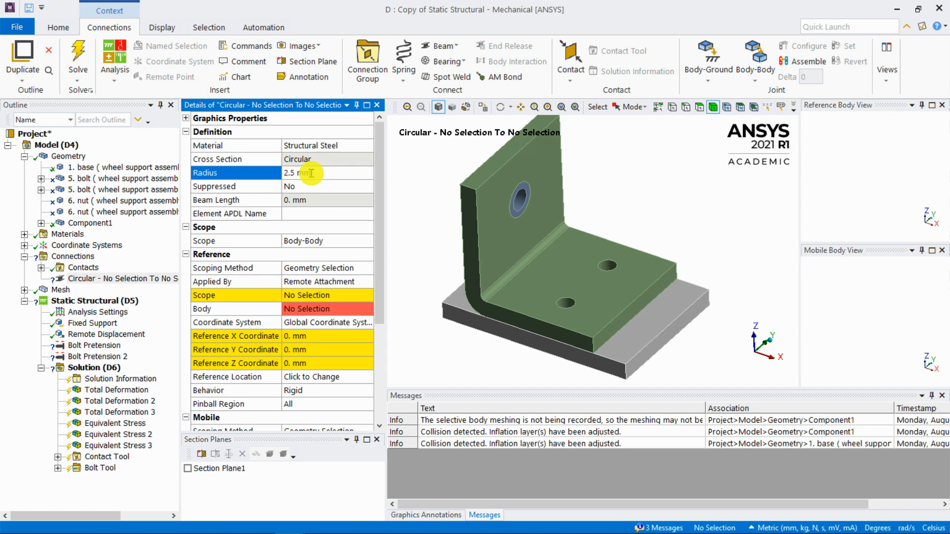
- Scope the beam's reference side to the upper face of the bracket's horizontal leg
left_click_drag(380, 198, 382, 260)
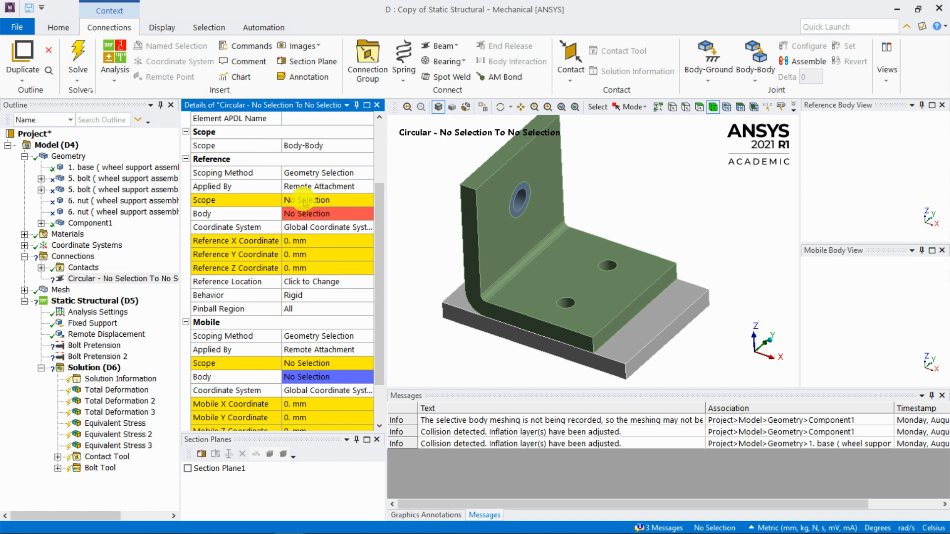
left_click(303, 202)
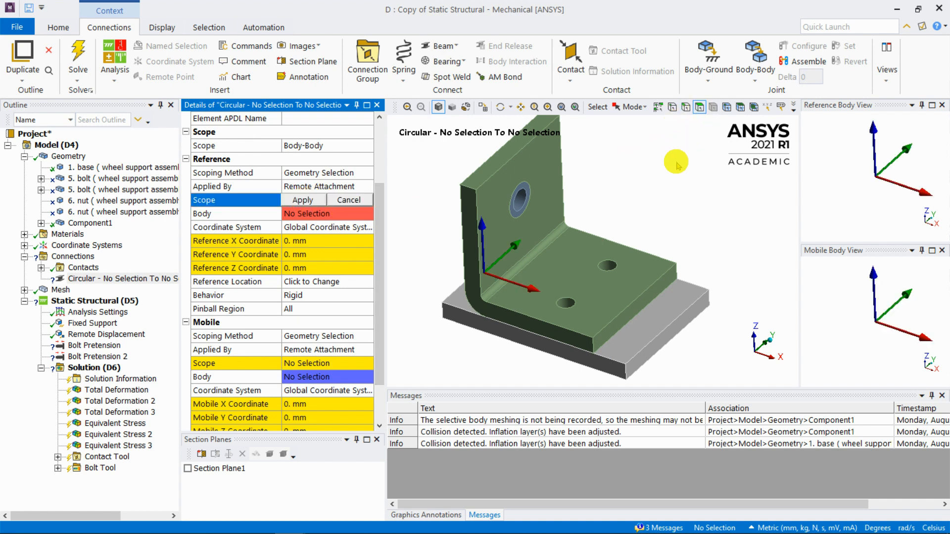
left_click(584, 309)
left_click(303, 200)
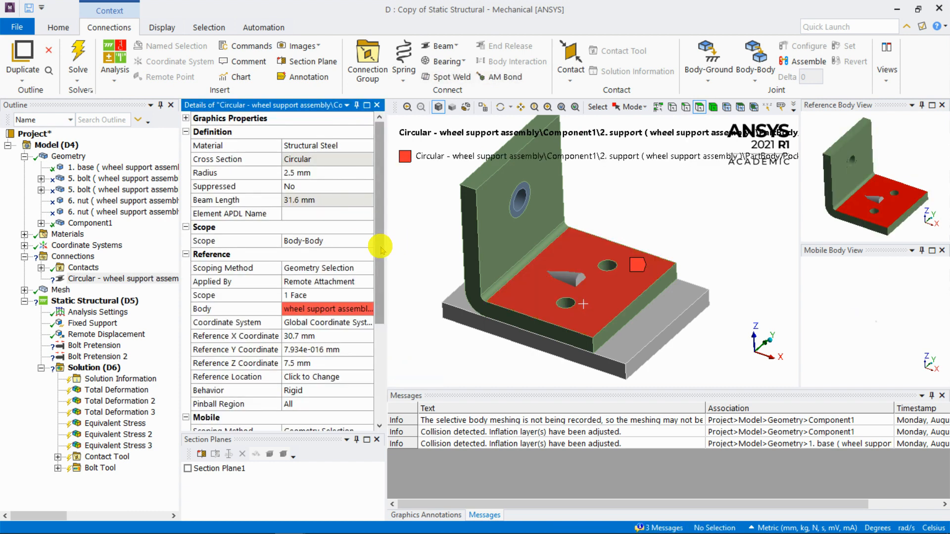
left_click_drag(381, 249, 285, 289)
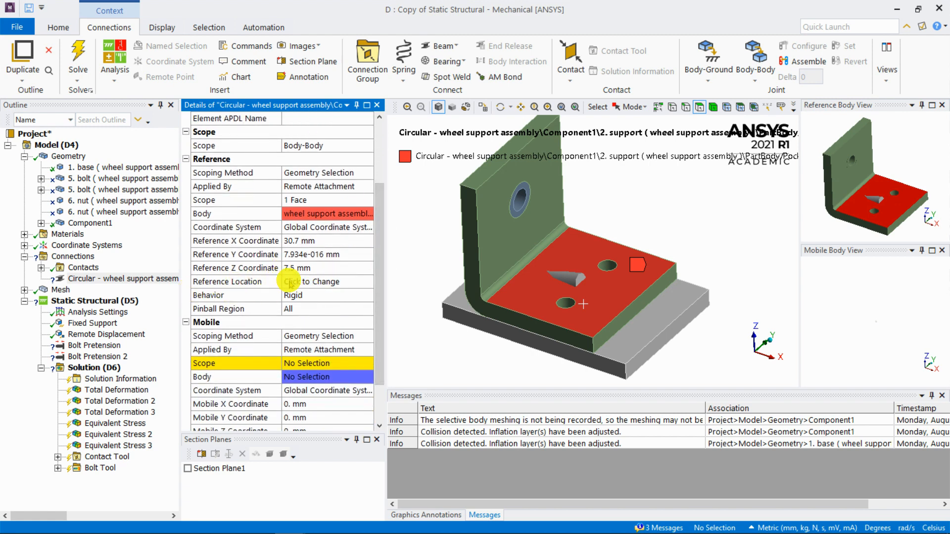
- Relocate the beam's reference point to the upper circular edge of the bracket's bolt hole at Y = -10 mm
left_click(291, 282)
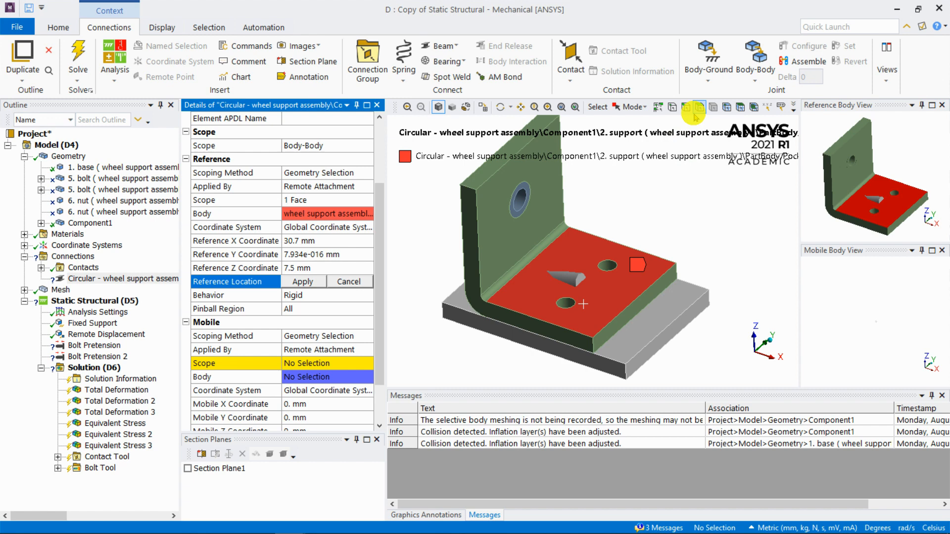
right_click_drag(610, 275, 538, 327)
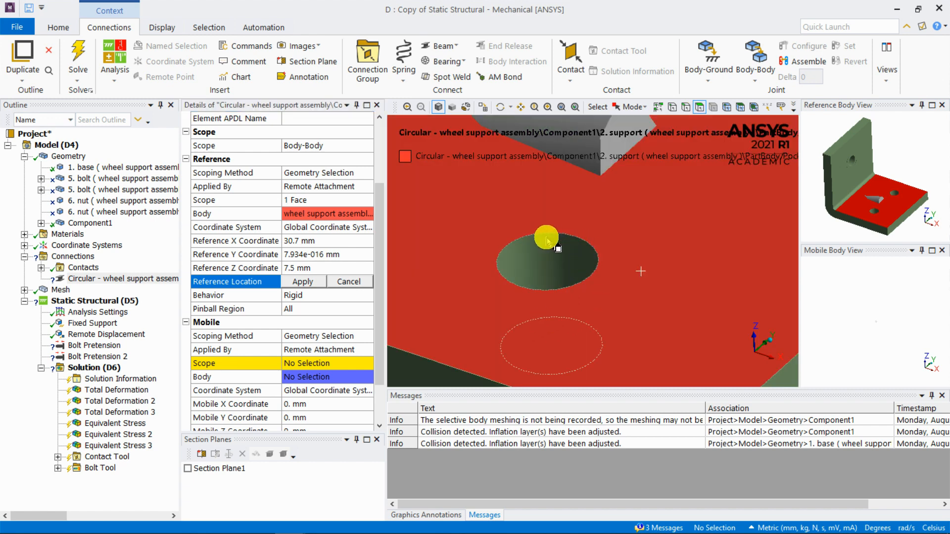
left_click(685, 107)
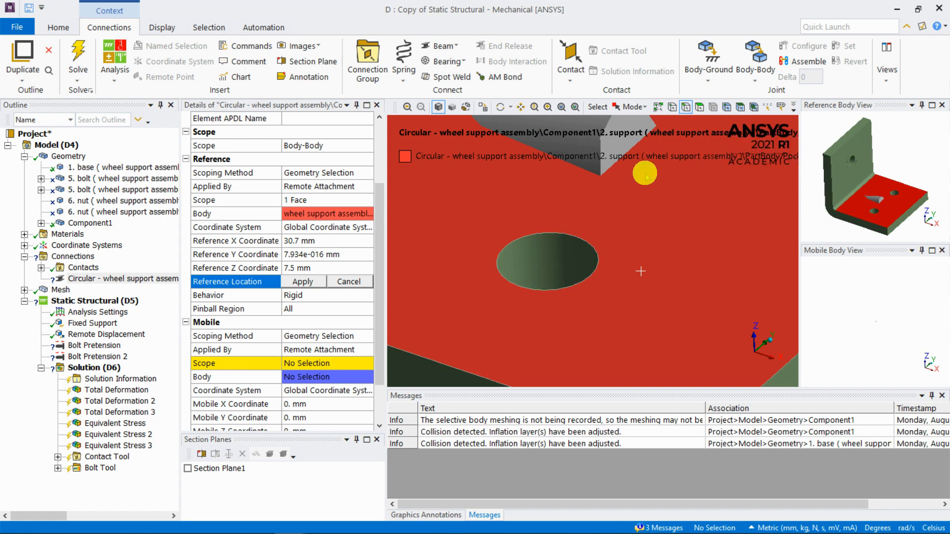
left_click(589, 243)
left_click(301, 280)
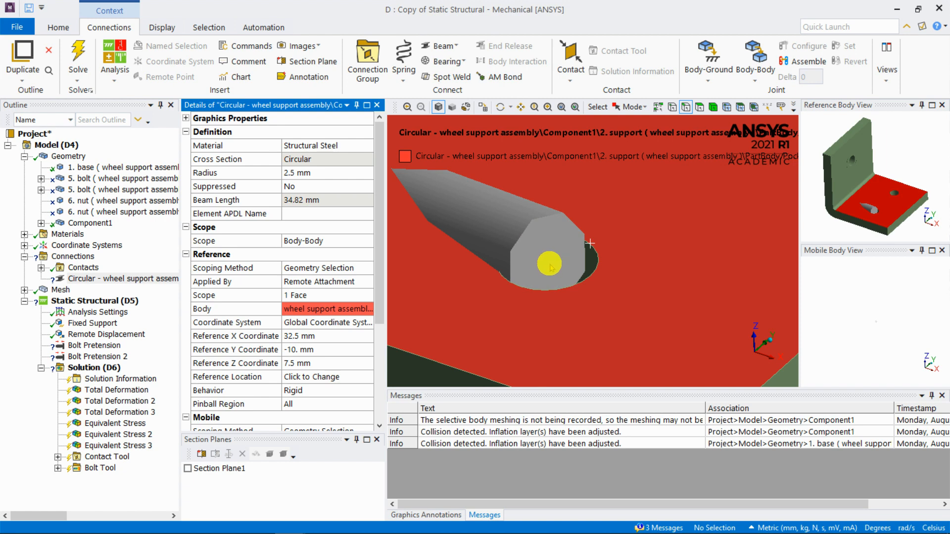
- Set the pinball region of the beam's reference side to 5.5 mm
scroll(561, 260, "down", 2)
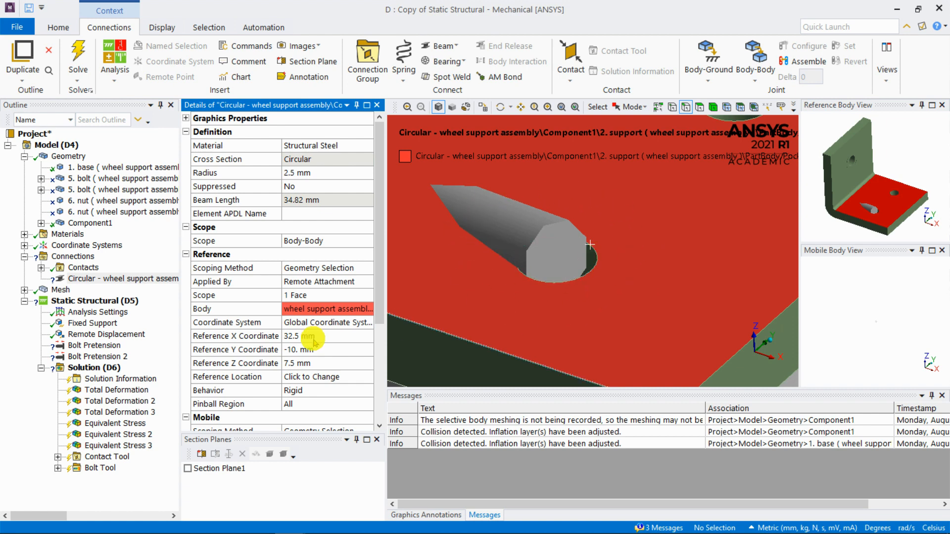
scroll(376, 289, "down", 2)
left_click(306, 323)
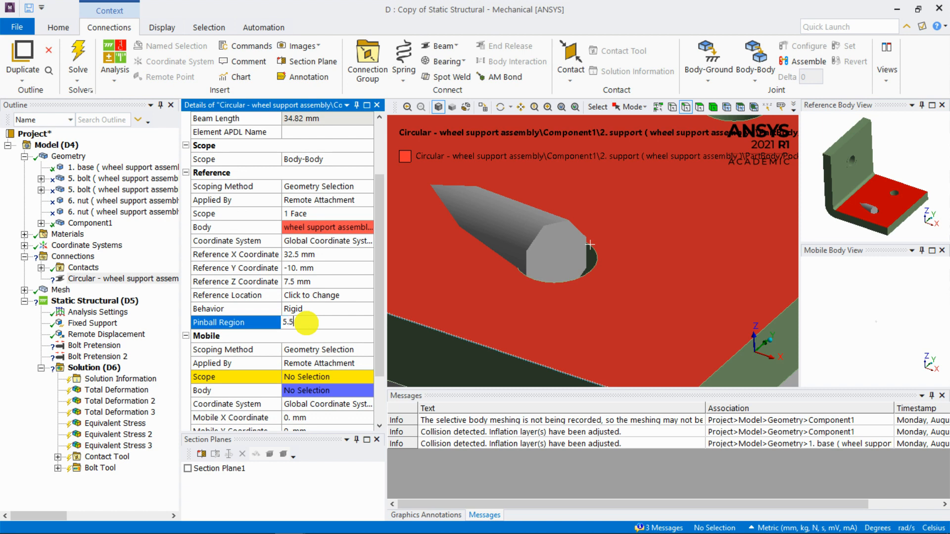
type("5.5")
key("Return")
- Scope the beam's mobile side to the underside face of the base plate
left_click_drag(380, 214, 378, 311)
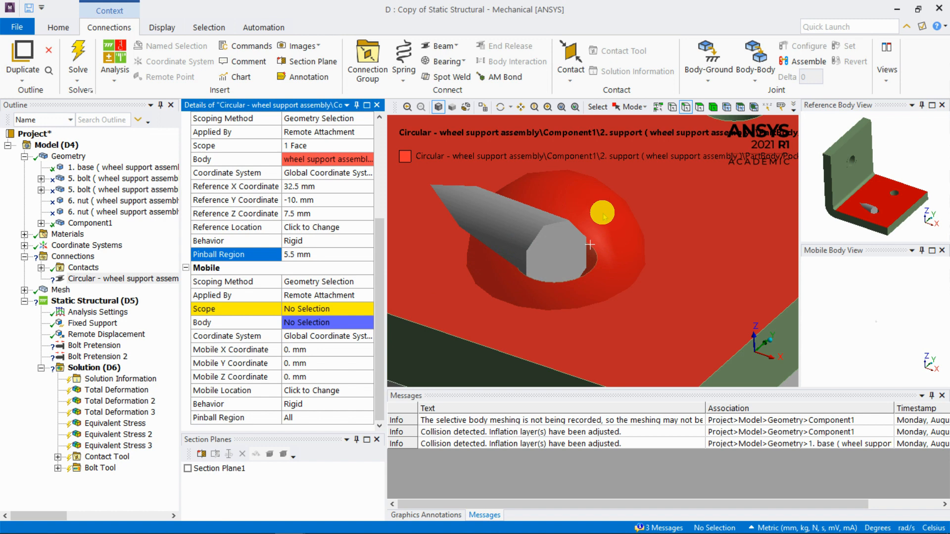
scroll(603, 216, "down", 5)
middle_click_drag(596, 257, 601, 193)
scroll(575, 279, "up", 3)
middle_click_drag(589, 285, 600, 206)
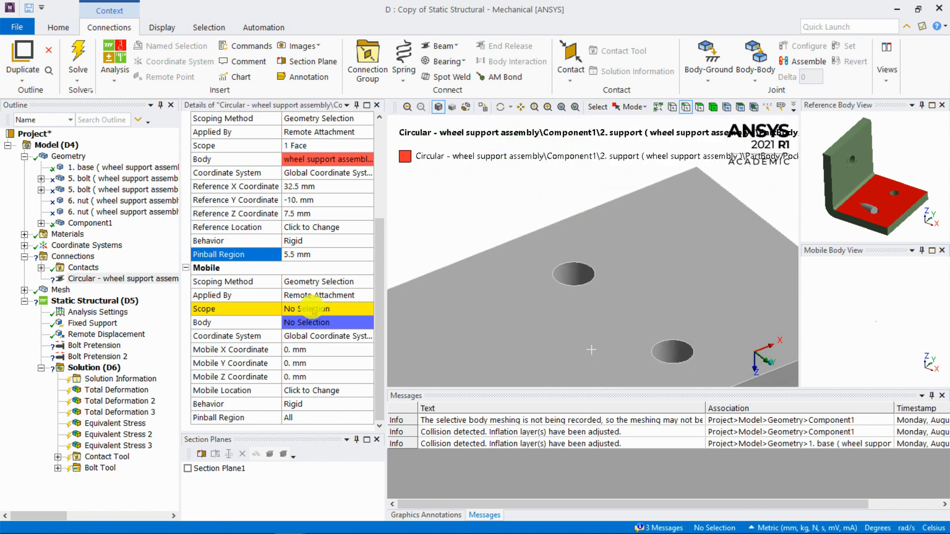
left_click(312, 309)
left_click(698, 108)
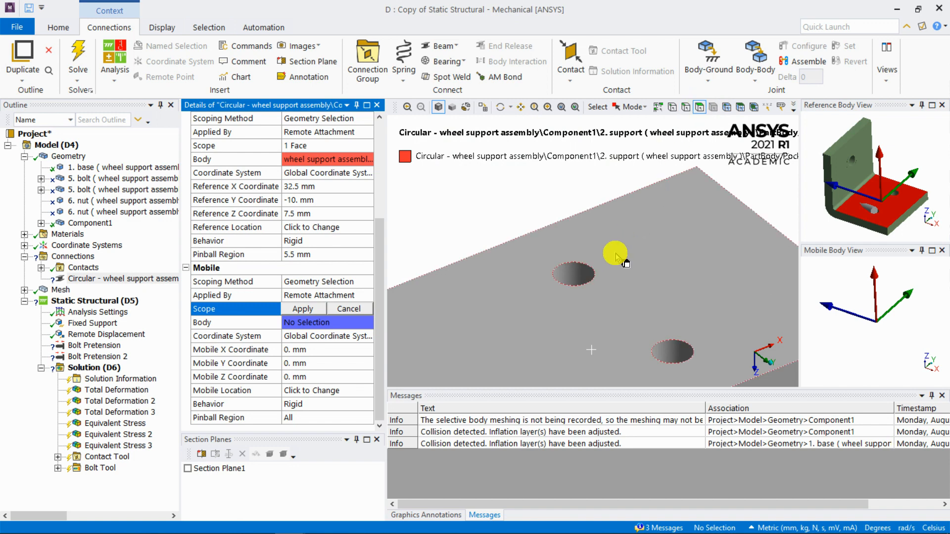
left_click(600, 273)
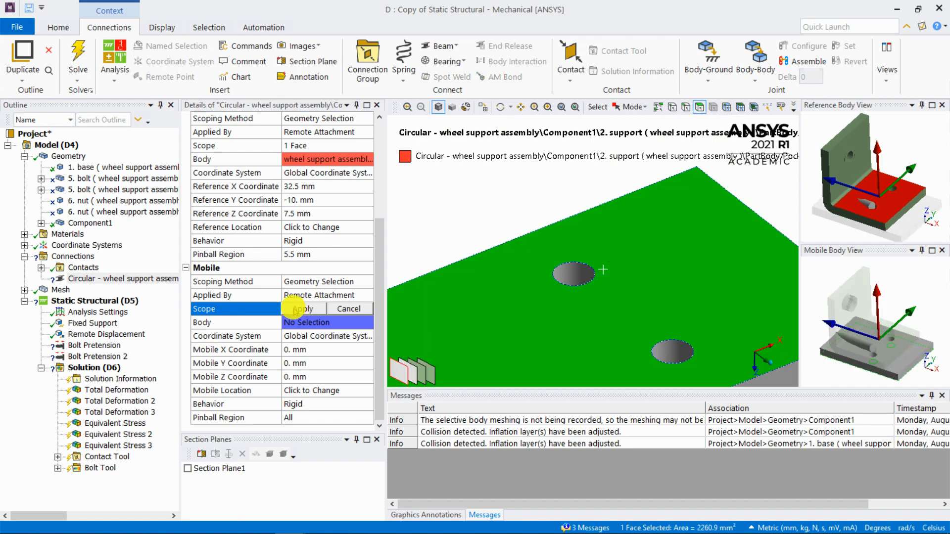
left_click(293, 307)
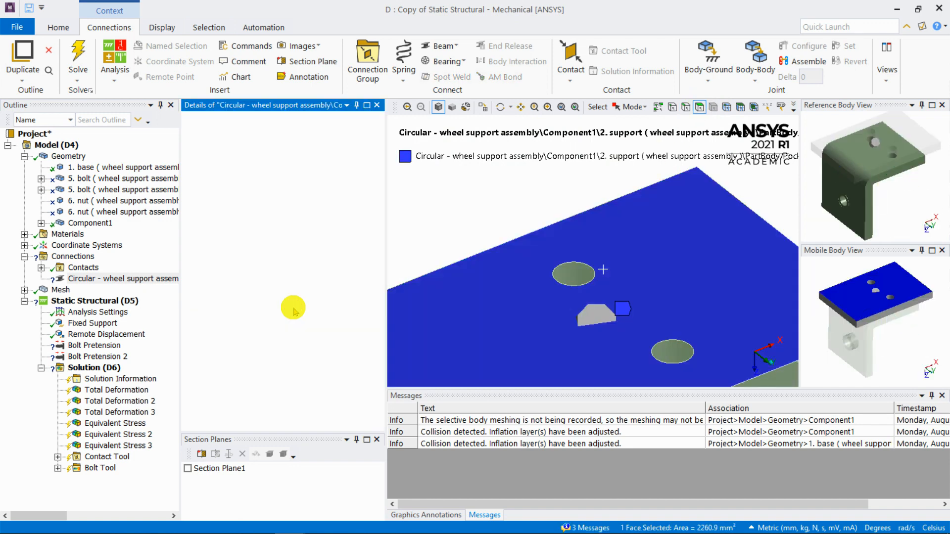
- Relocate the beam's mobile point to the lower circular edge of the matching bolt hole in the base plate
left_click(304, 390)
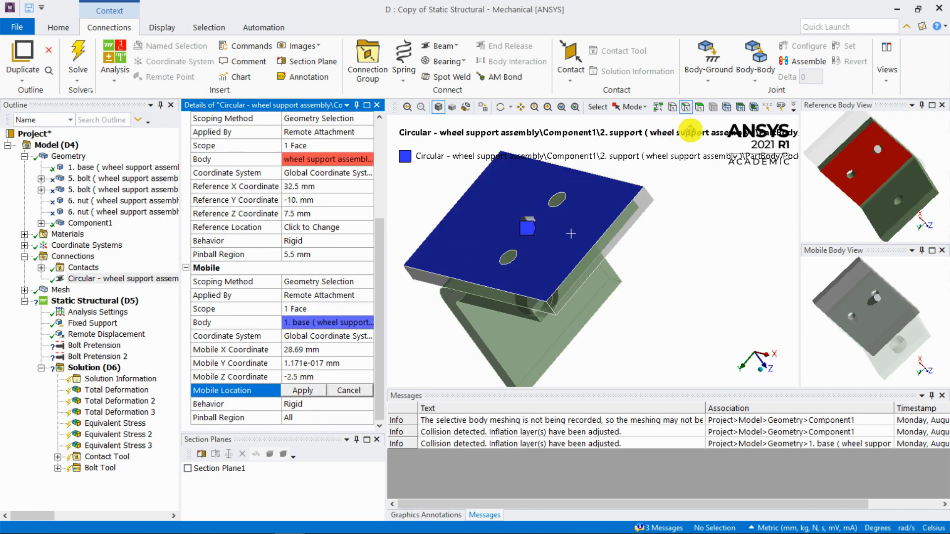
scroll(619, 168, "up", 3)
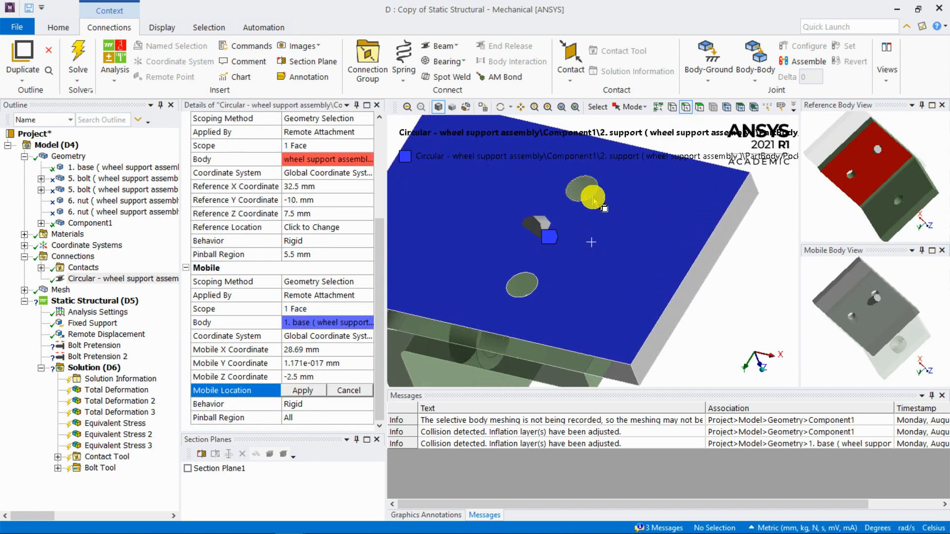
left_click(593, 197)
left_click(302, 390)
- Set the pinball region of the beam's mobile side to 5.5 mm
middle_click_drag(568, 197, 615, 262)
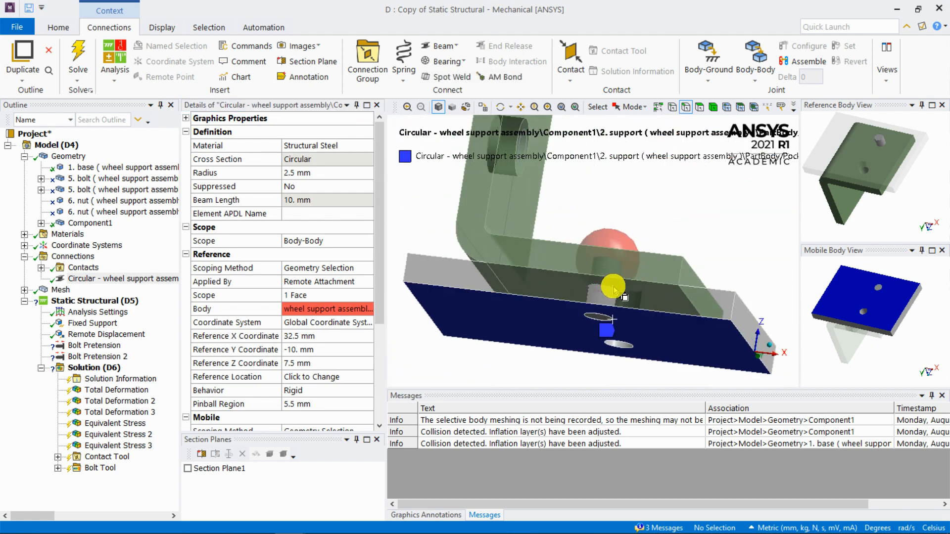
scroll(609, 290, "up", 3)
left_click_drag(379, 312, 376, 428)
left_click(306, 416)
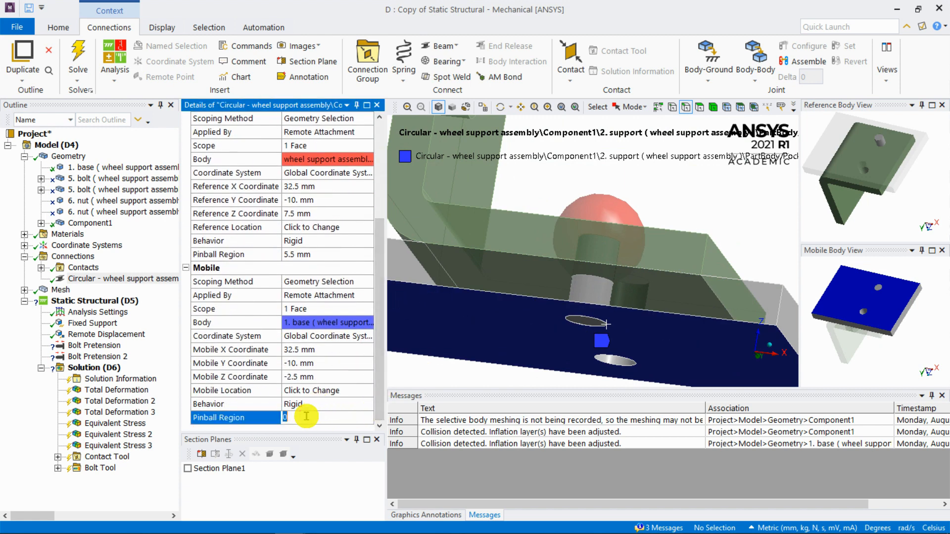
type("5.5")
key("Return")
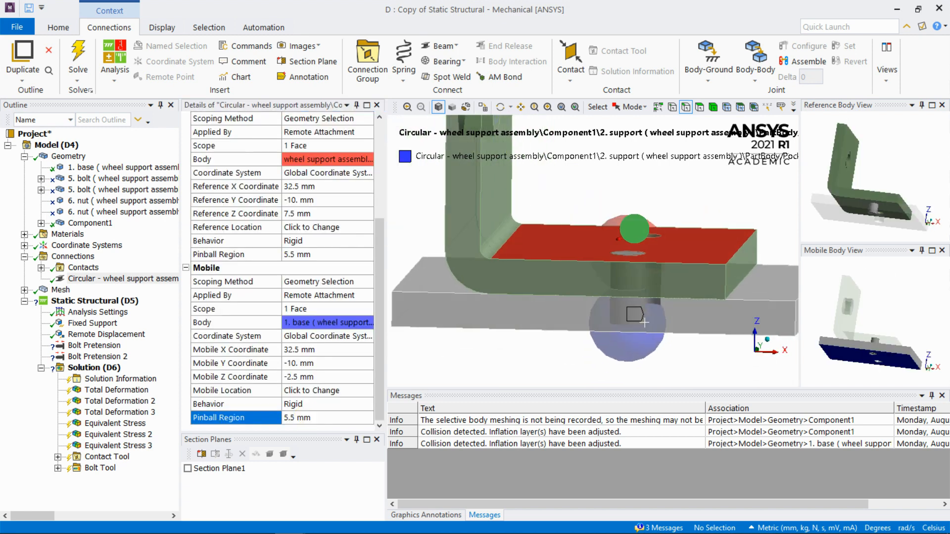
- Examine the reference and mobile pinball spheres around the bolt hole from the side, below and above
middle_click_drag(647, 279, 680, 303)
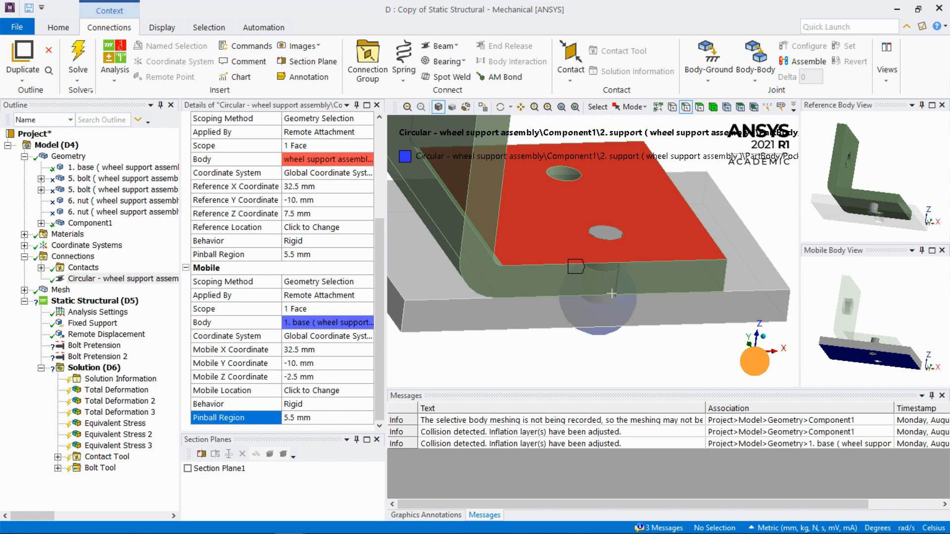
left_click(755, 361)
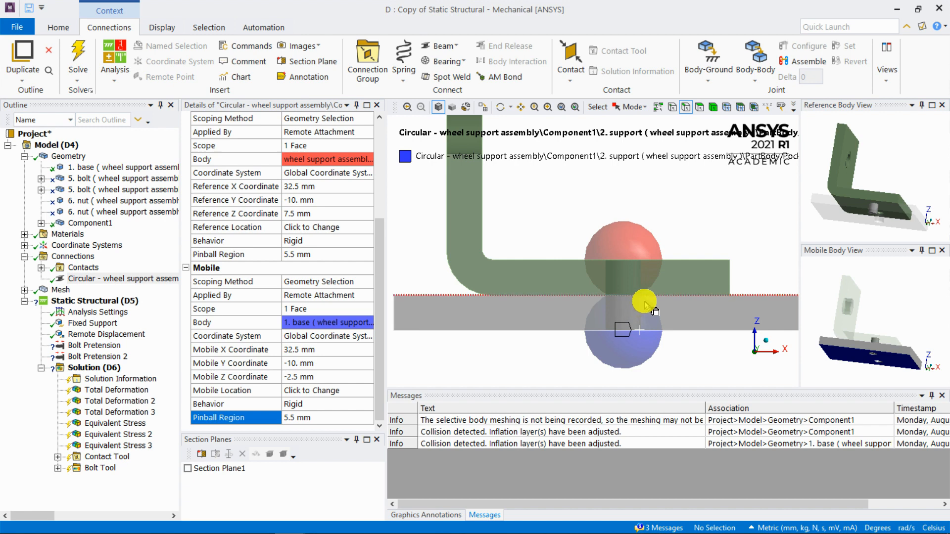
middle_click_drag(632, 335, 625, 303)
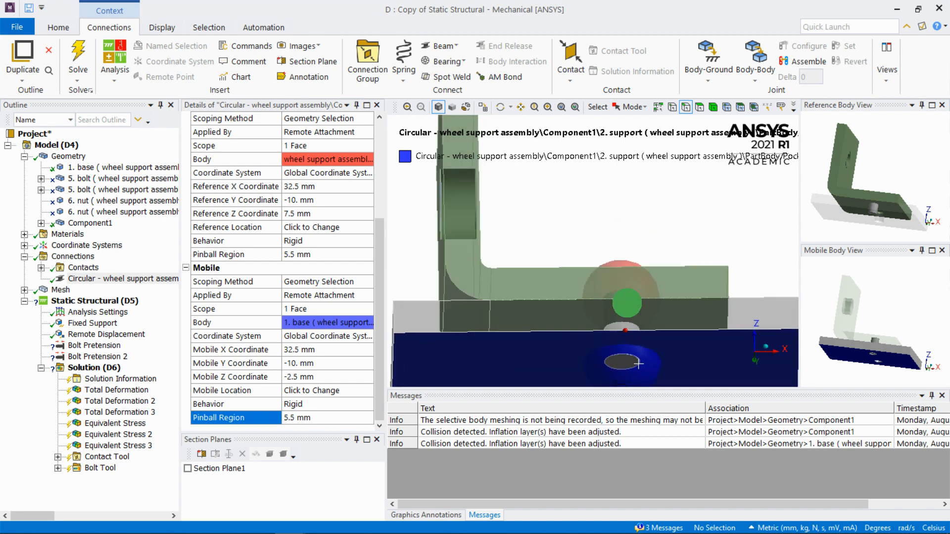
middle_click_drag(632, 254, 617, 285)
left_click(699, 107)
middle_click_drag(714, 148, 705, 187)
left_click(661, 307)
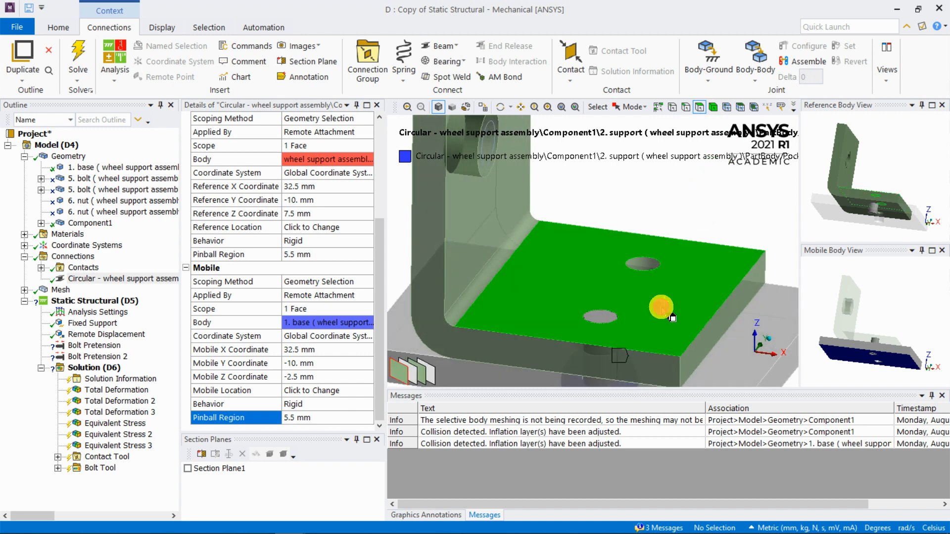
left_click(672, 206)
middle_click_drag(658, 237, 661, 220)
middle_click_drag(673, 254, 603, 296)
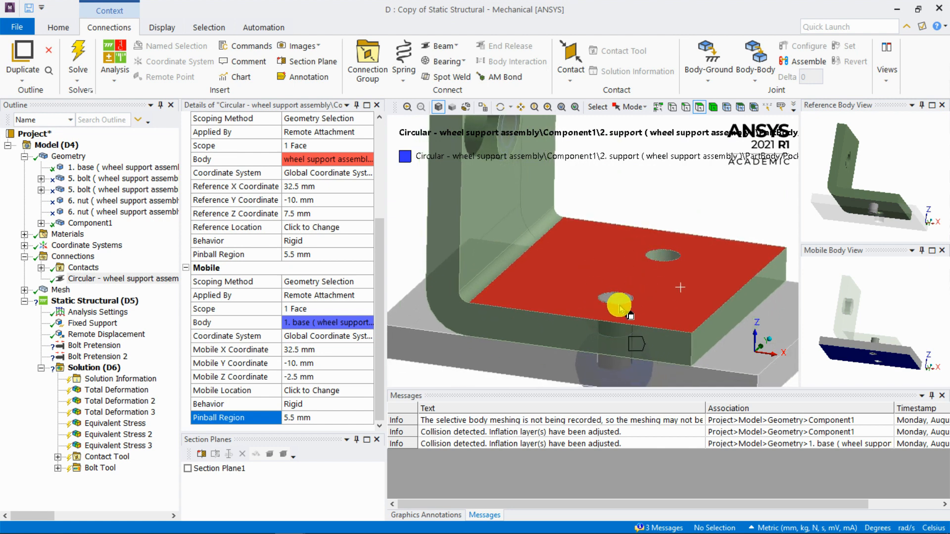
middle_click_drag(619, 307, 606, 298)
mouse_move(671, 292)
middle_mouse_down()
mouse_move(613, 198)
mouse_move(600, 291)
mouse_move(603, 268)
middle_mouse_up()
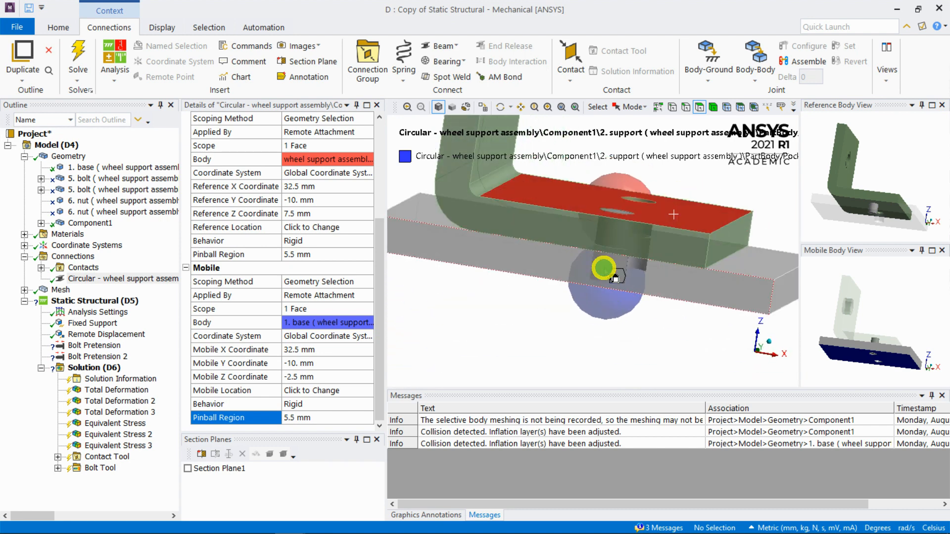
- Inspect how the beam fills the bolt hole and review its cross-section, radius and length properties
scroll(619, 222, "down", 3)
mouse_move(619, 222)
middle_mouse_down()
mouse_move(599, 230)
mouse_move(620, 239)
mouse_move(612, 265)
mouse_move(664, 255)
mouse_move(601, 243)
middle_mouse_up()
scroll(598, 231, "up", 6)
scroll(639, 238, "up", 5)
middle_click_drag(599, 295, 596, 245)
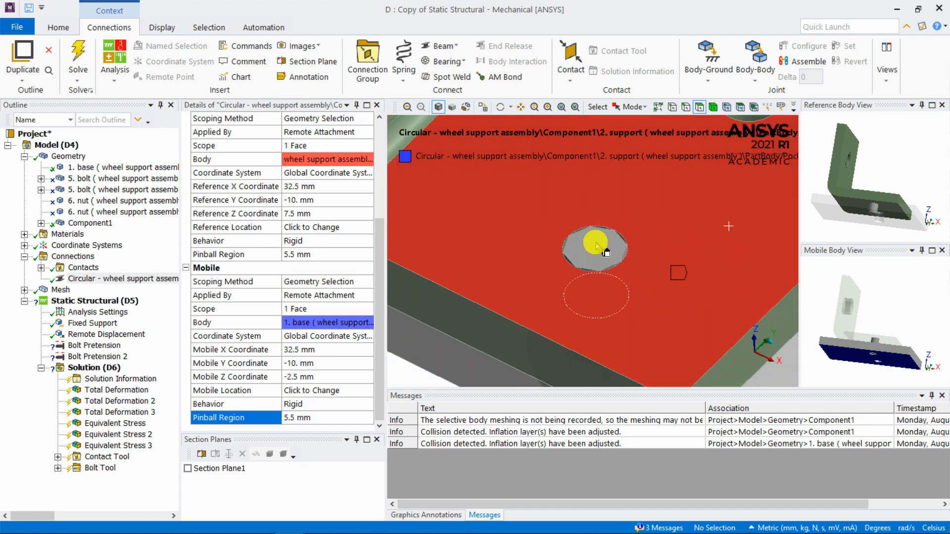
middle_click_drag(605, 292, 610, 254)
left_click_drag(382, 254, 370, 146)
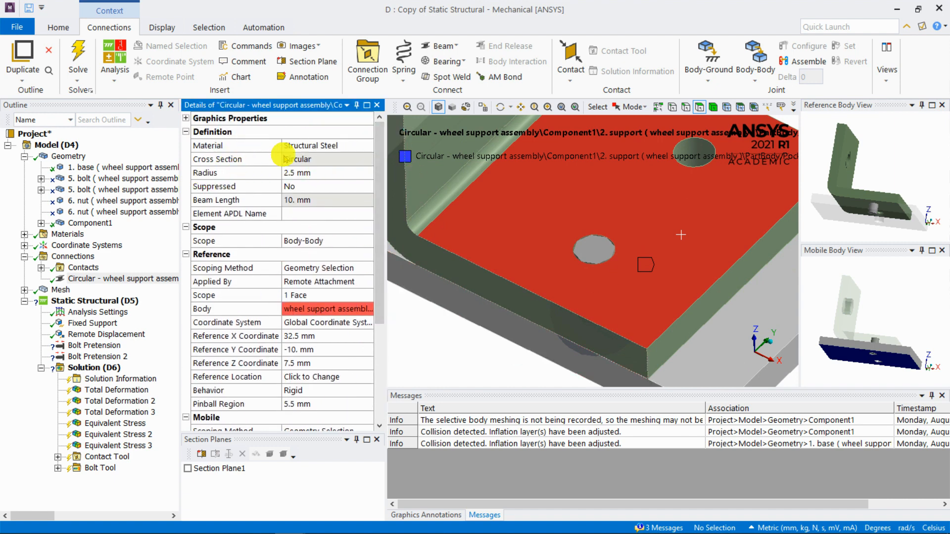
mouse_move(673, 237)
middle_mouse_down()
mouse_move(660, 267)
mouse_move(658, 241)
middle_mouse_up()
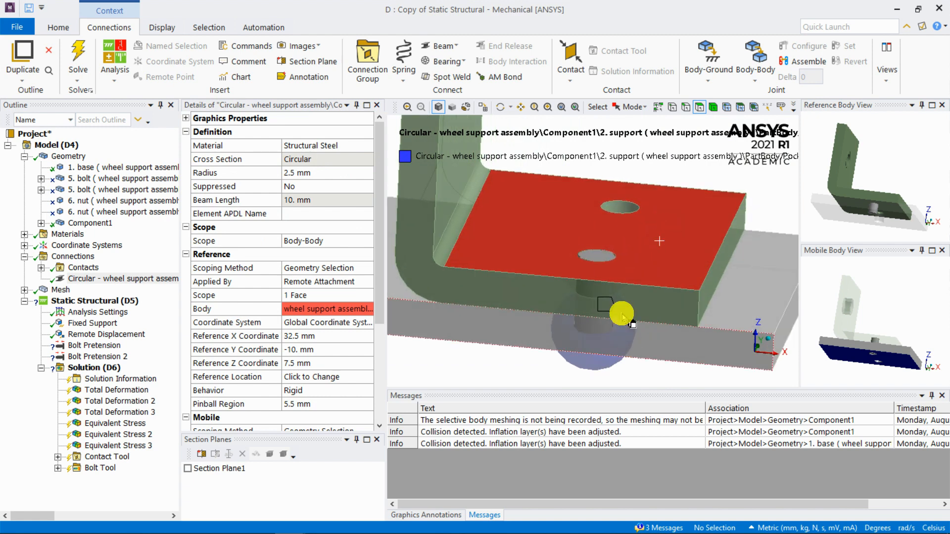
middle_click_drag(601, 318, 573, 246)
- Duplicate the circular beam and relocate the copy's reference point to the upper edge of the bracket's other bolt hole
left_click(98, 279)
right_click(98, 279)
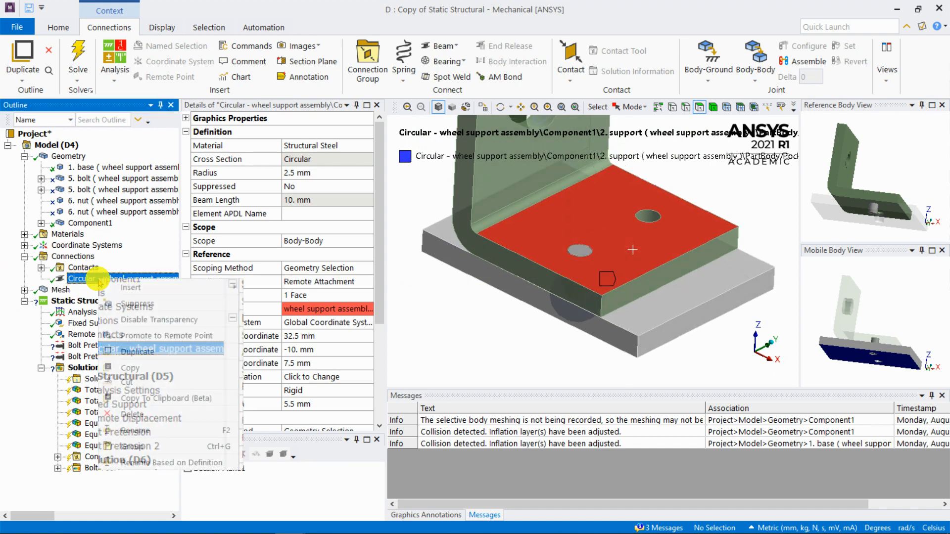
left_click(159, 355)
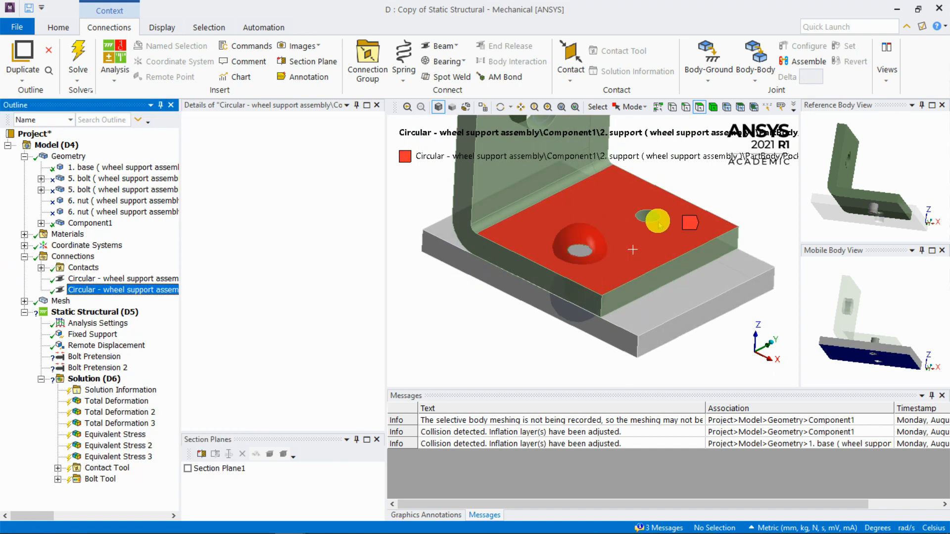
left_click_drag(375, 277, 376, 312)
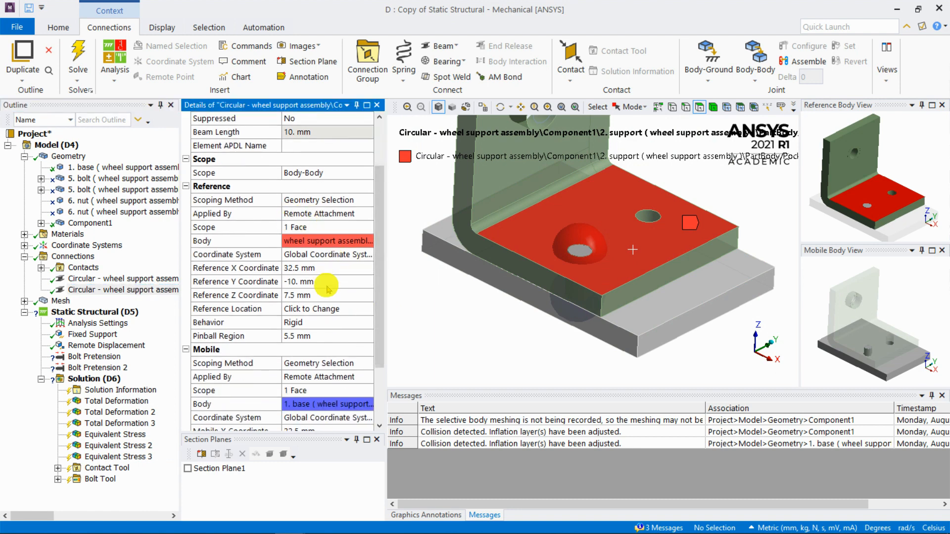
left_click(305, 310)
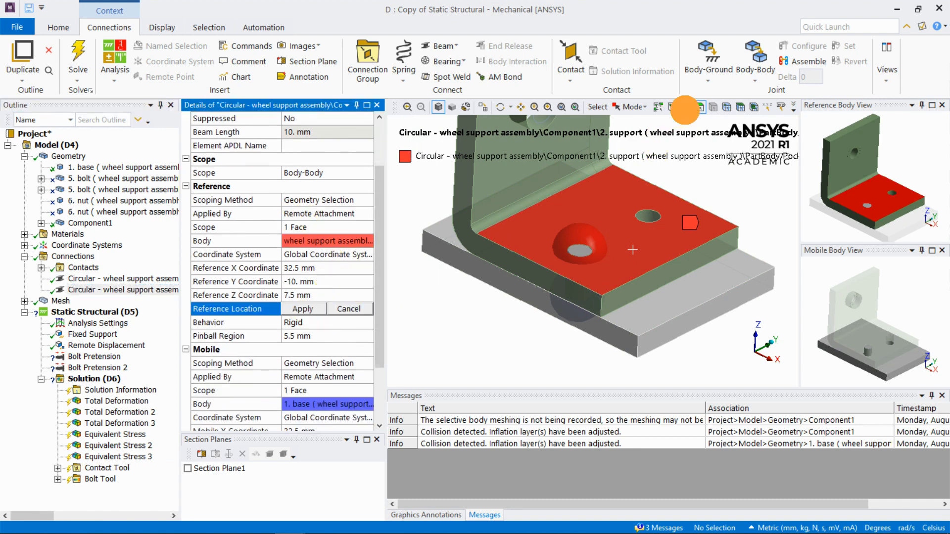
left_click(643, 217)
left_click(310, 310)
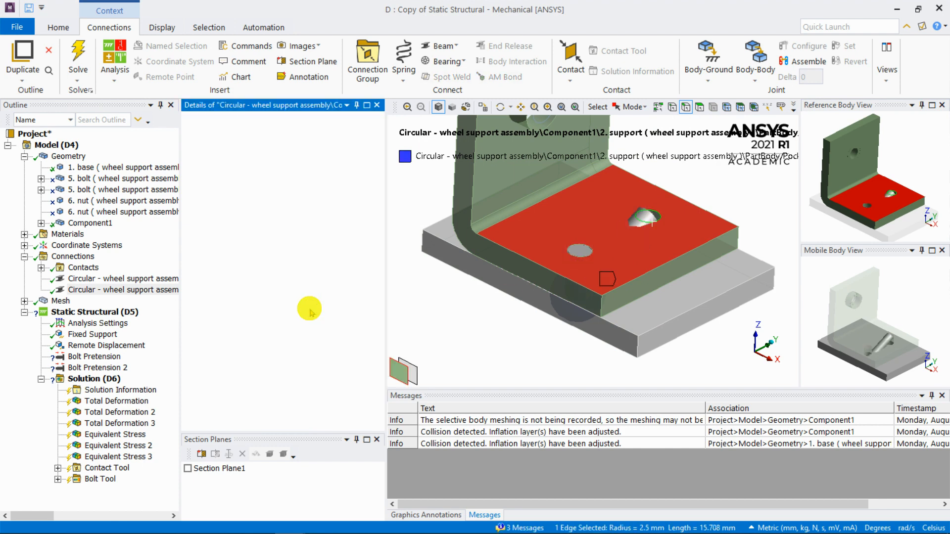
- Relocate the duplicated beam's mobile point to the lower edge of the base plate's other bolt hole
scroll(373, 277, "down", 4)
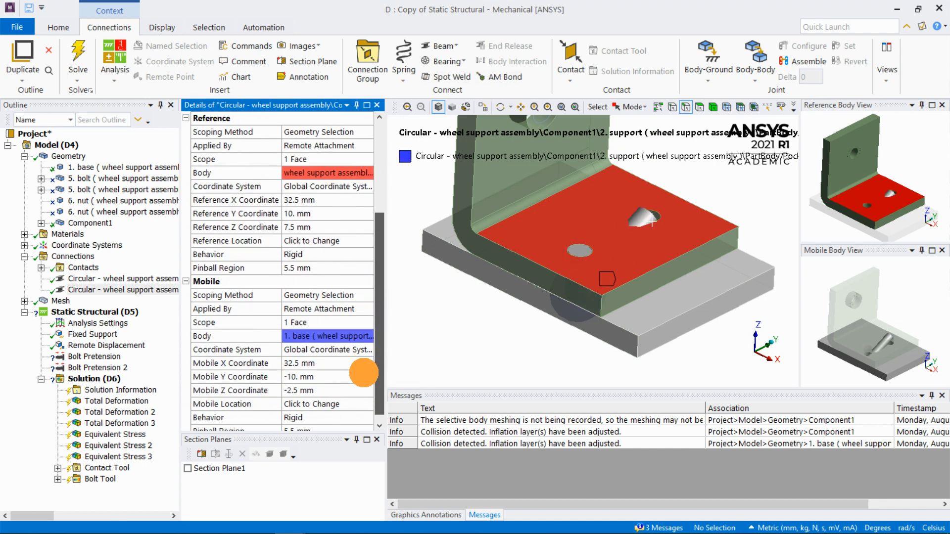
middle_click_drag(521, 299, 583, 262)
left_click(308, 390)
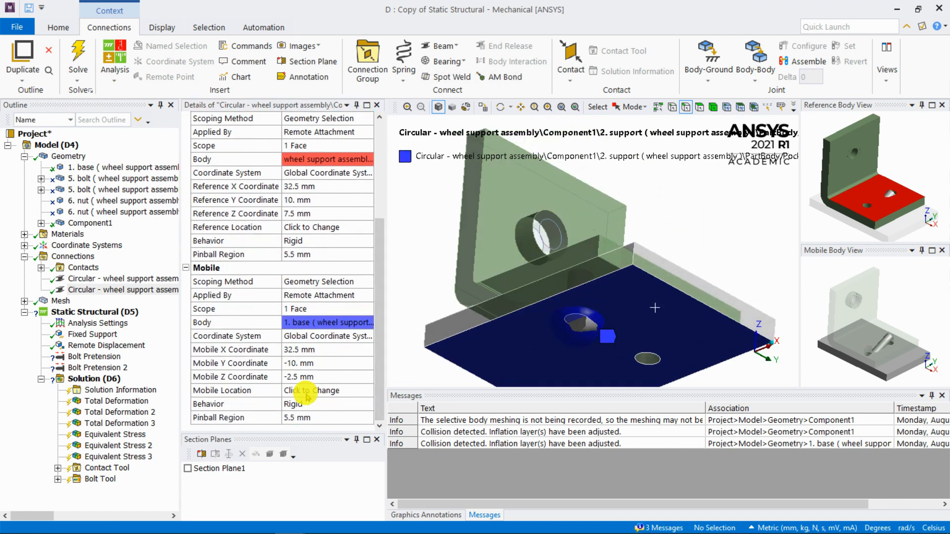
left_click(651, 355)
left_click(297, 391)
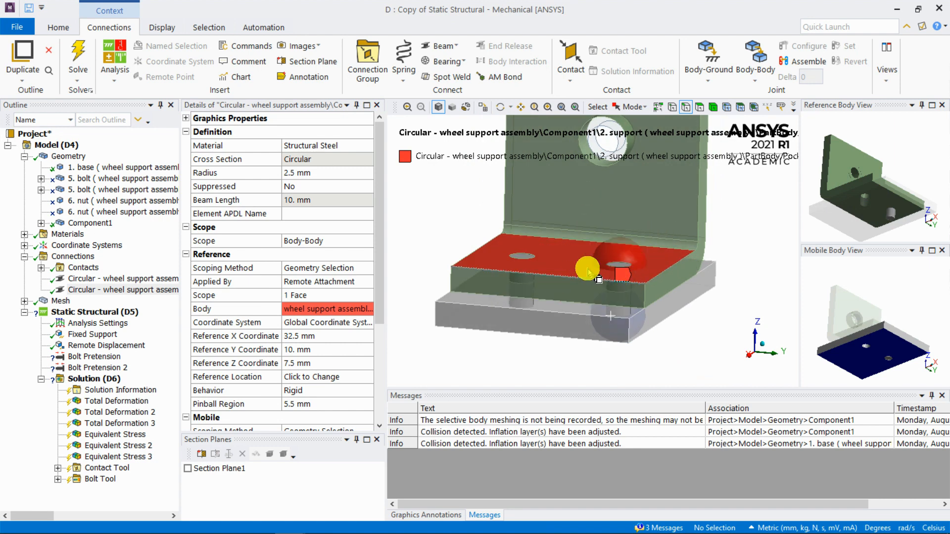
- Check both beam connections in the bolt holes and display the mesh of the bracket and base
mouse_move(620, 215)
middle_mouse_down()
mouse_move(615, 223)
mouse_move(633, 214)
middle_mouse_up()
scroll(470, 257, "down", 3)
scroll(575, 235, "up", 1)
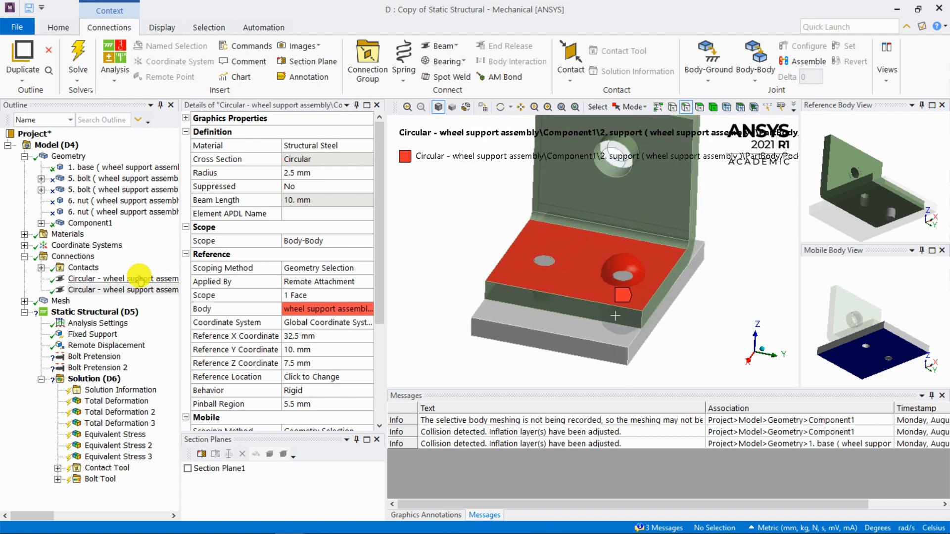
left_click(62, 300)
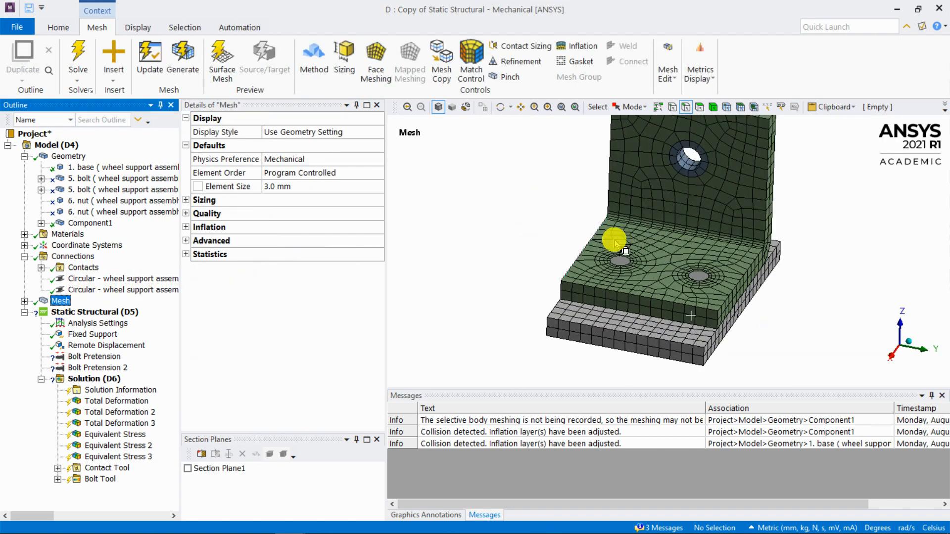
- Scope Bolt Pretension by beam connection and assign it the first circular beam
left_click(94, 355)
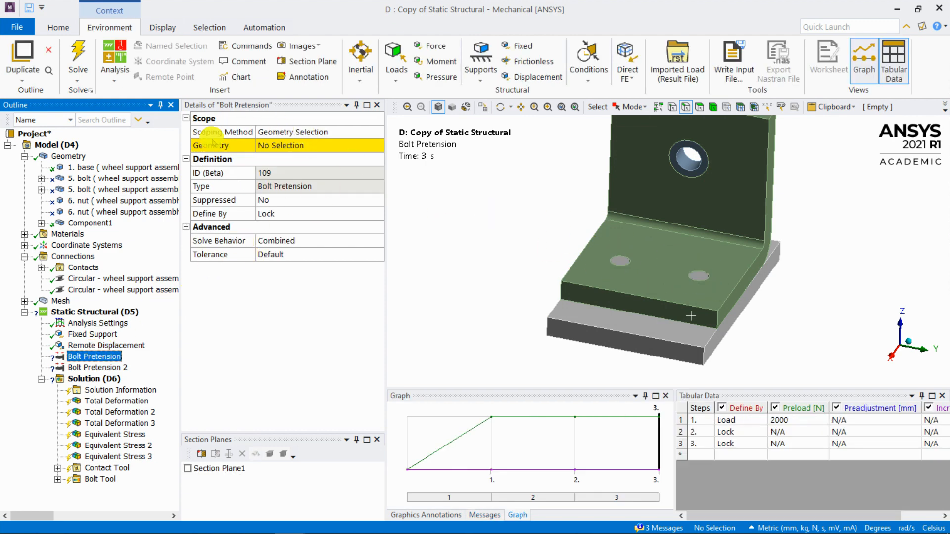
left_click(381, 132)
left_click(378, 132)
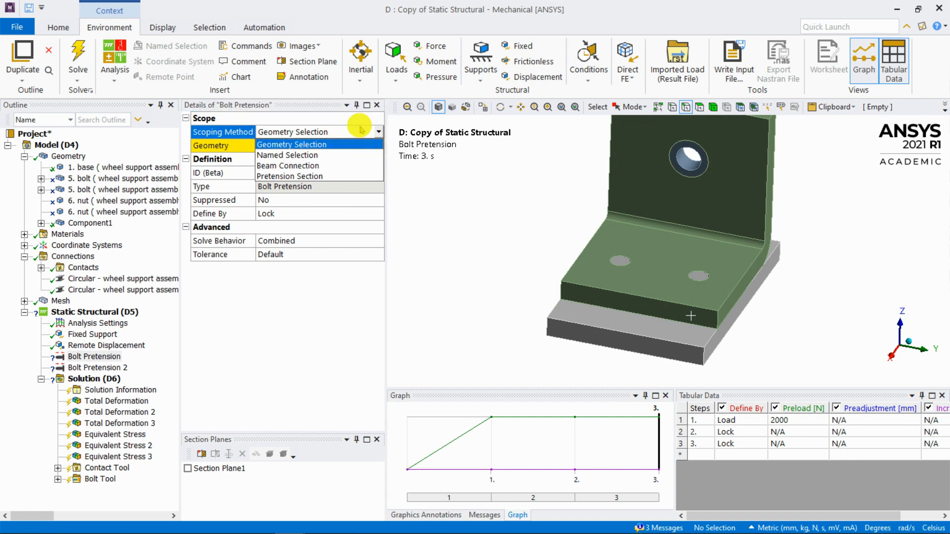
left_click(313, 167)
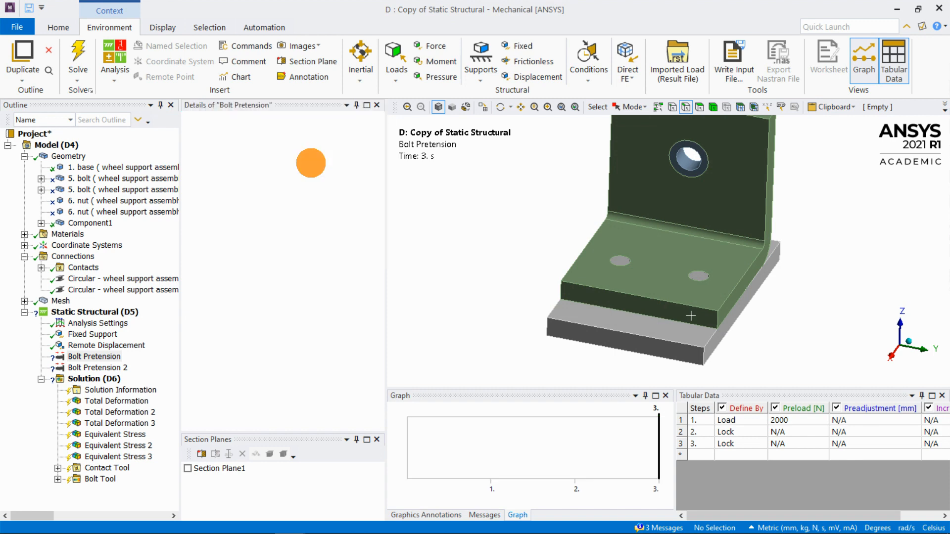
left_click(380, 148)
left_click(380, 148)
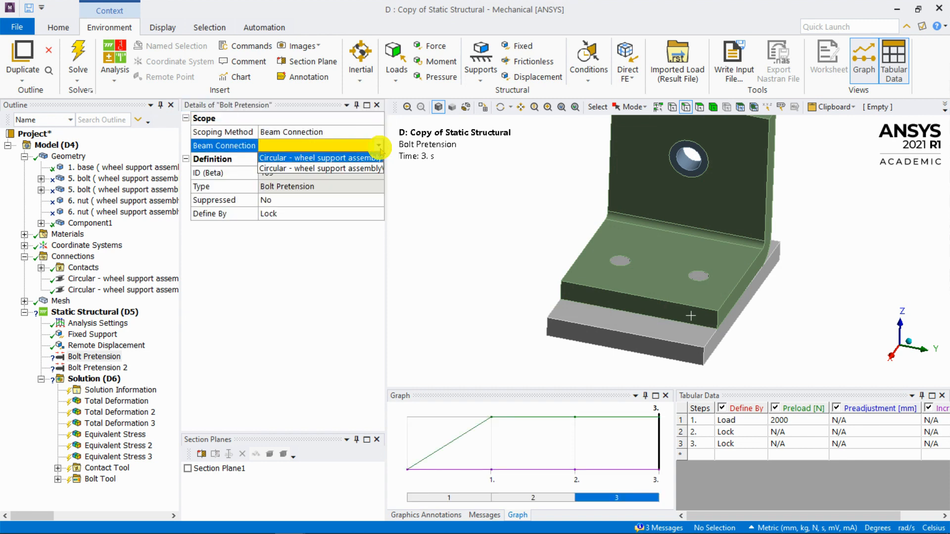
left_click(306, 158)
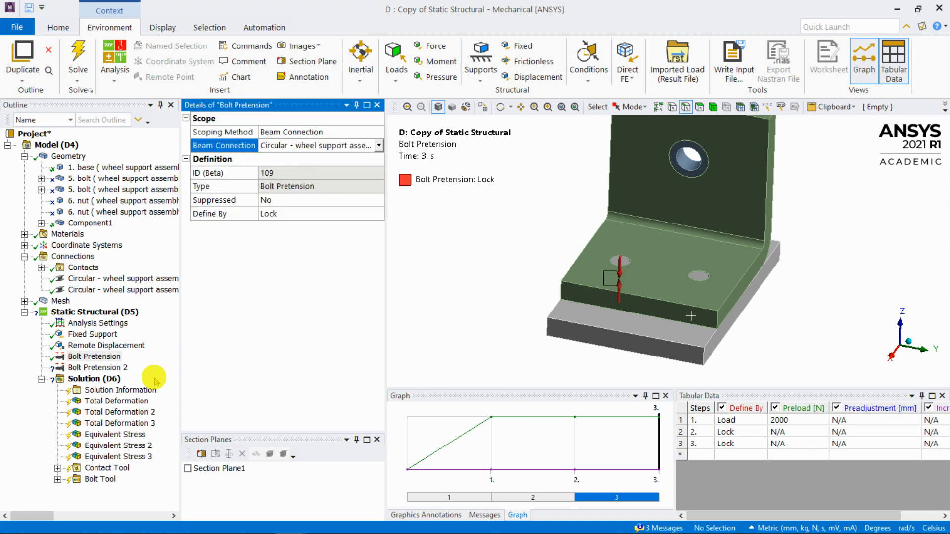
- Scope Bolt Pretension 2 by beam connection and assign it the second circular beam
left_click(96, 367)
left_click(346, 132)
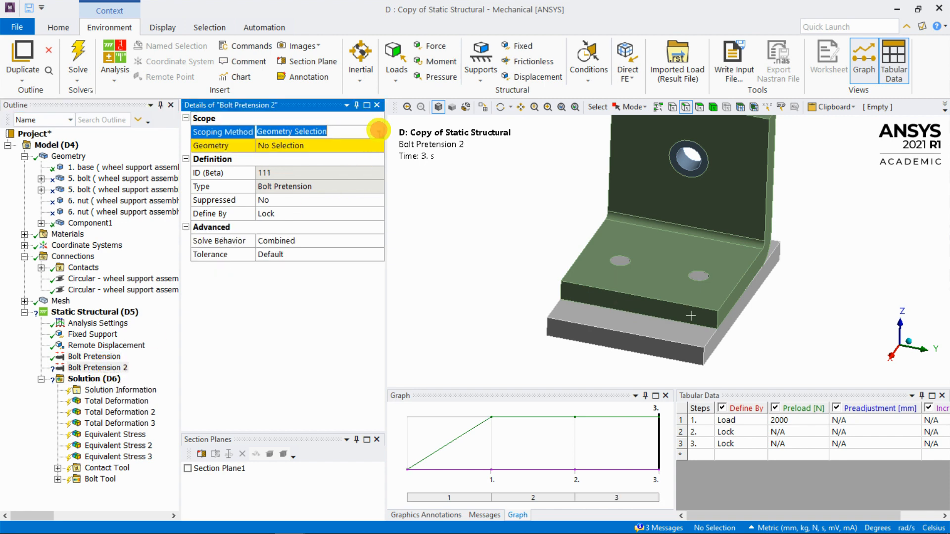
left_click(379, 132)
left_click(358, 163)
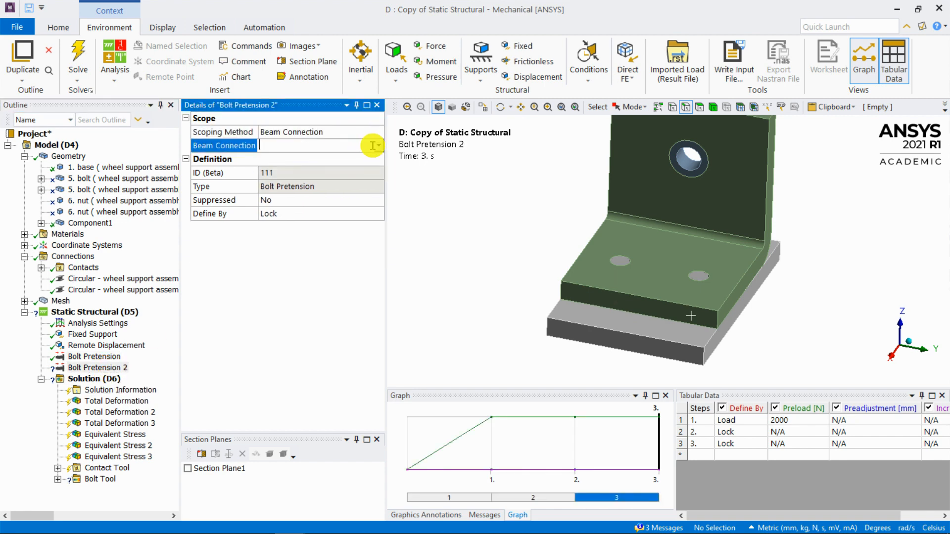
left_click(321, 146)
left_click(308, 169)
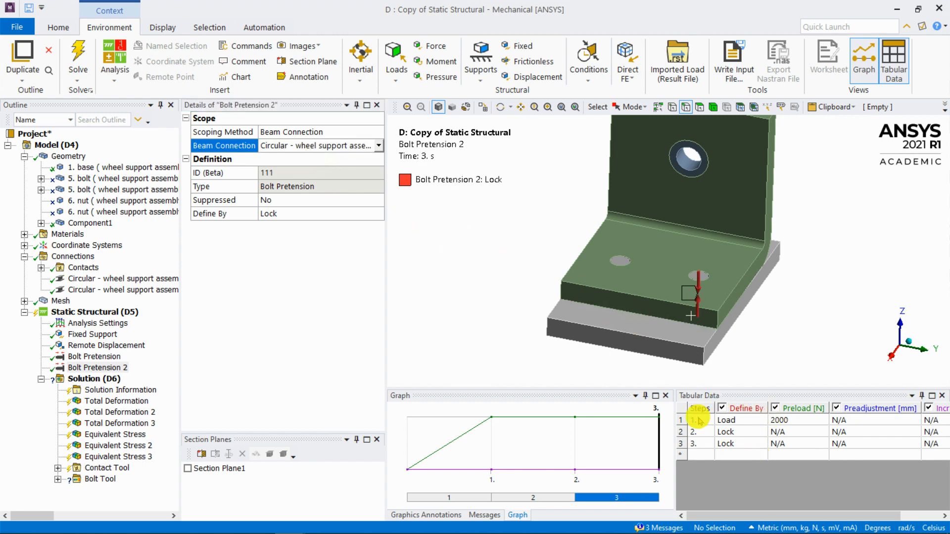
left_click(214, 304)
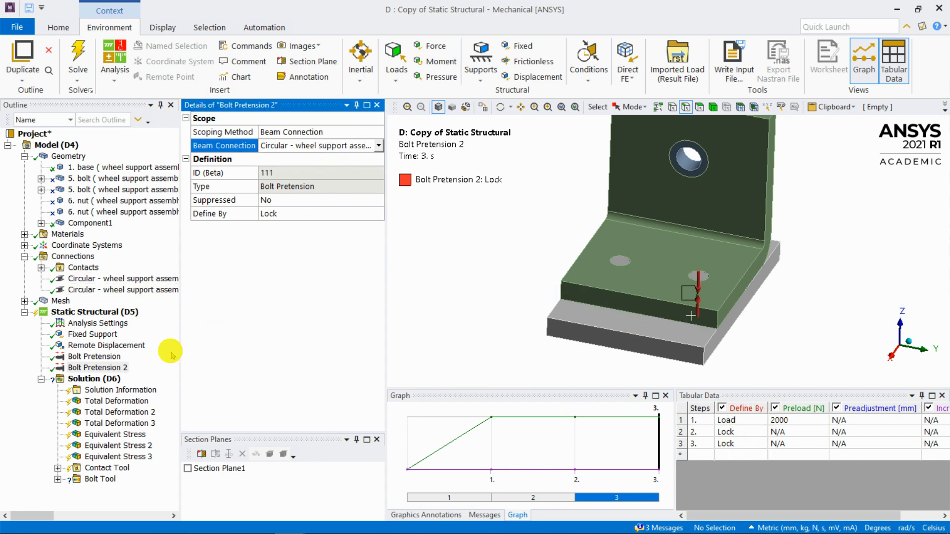
- Try to add All Pretension Bolts to the Bolt Tool's worksheet
left_click(58, 479)
left_click(88, 479)
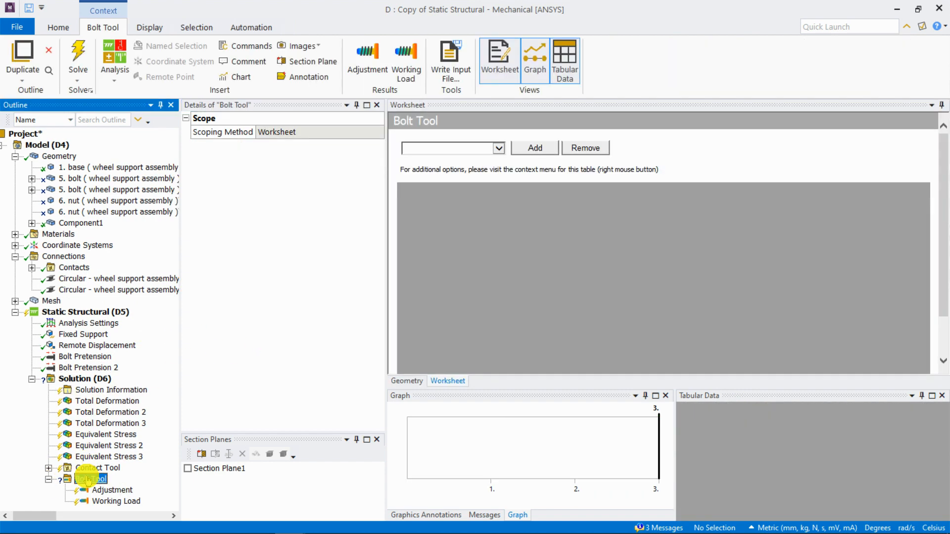
left_click(500, 149)
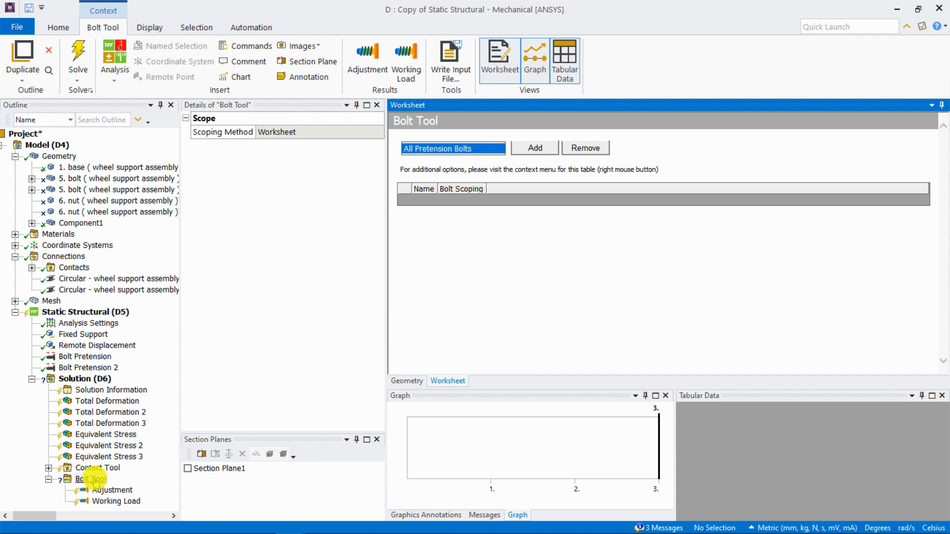
left_click(540, 154)
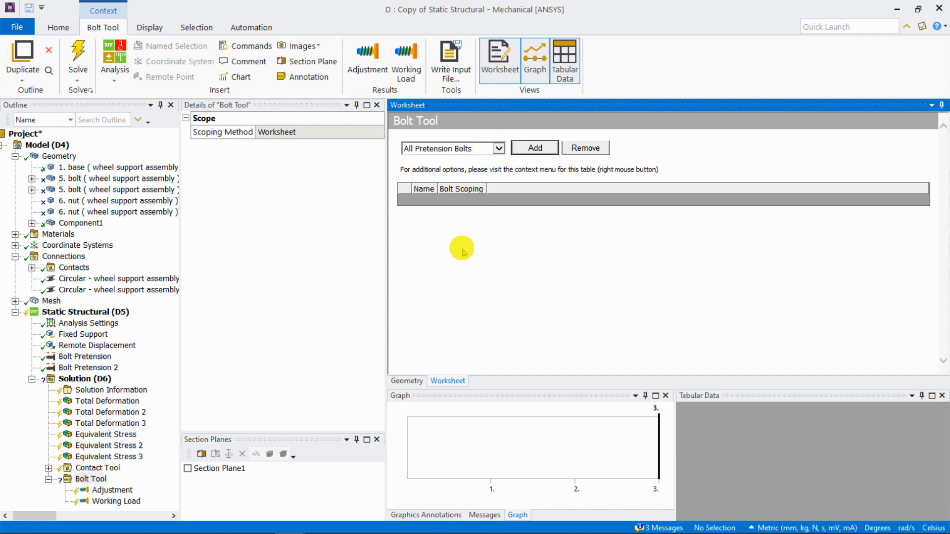
- Delete the Bolt Tool from the solution
right_click(79, 479)
left_click(122, 435)
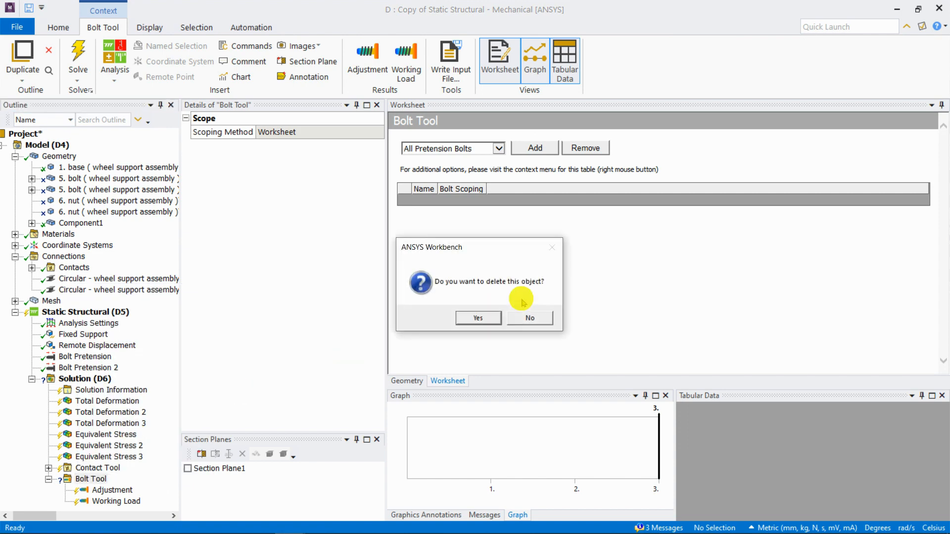
left_click(490, 316)
- Add result probes for Bolt Pretension and Bolt Pretension 2 to the solution and solve the analysis
left_click(91, 355)
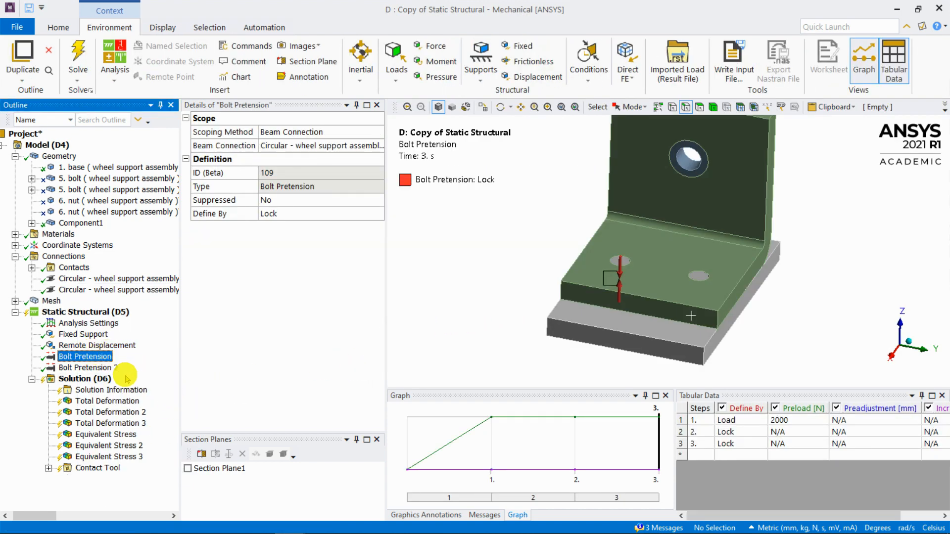
left_click(108, 367, "ctrl")
left_click_drag(102, 359, 84, 378)
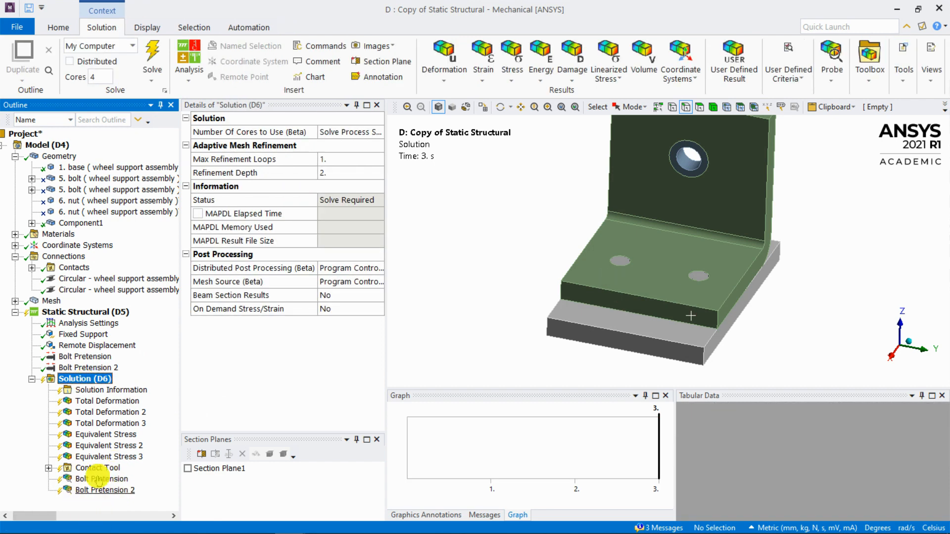
right_click(78, 377)
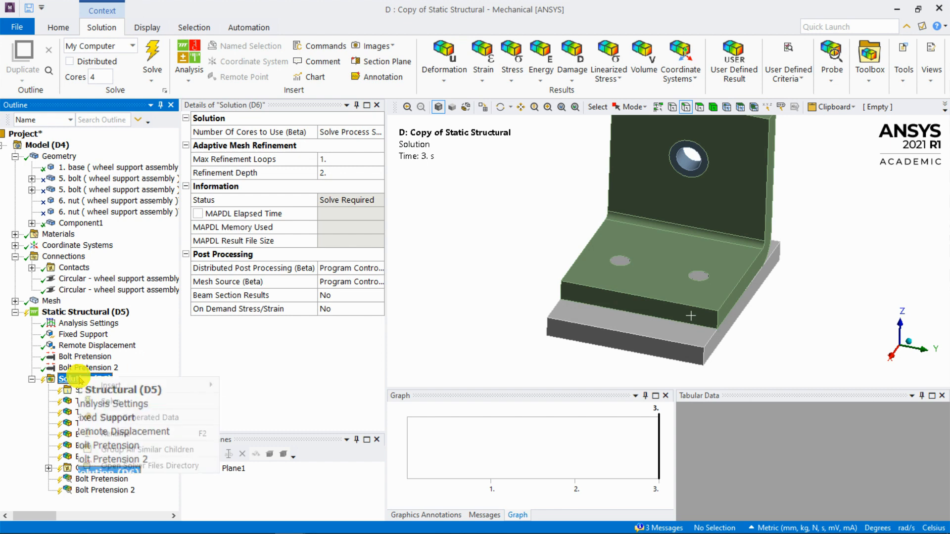
left_click(136, 401)
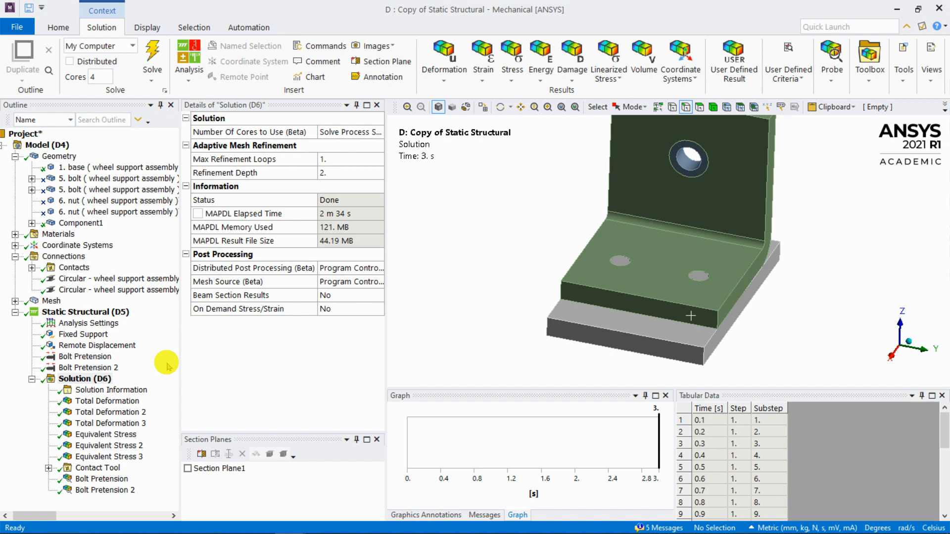
- Review the total deformation results of the bracket and base at 1, 2 and 3 s
middle_click_drag(541, 229, 479, 278)
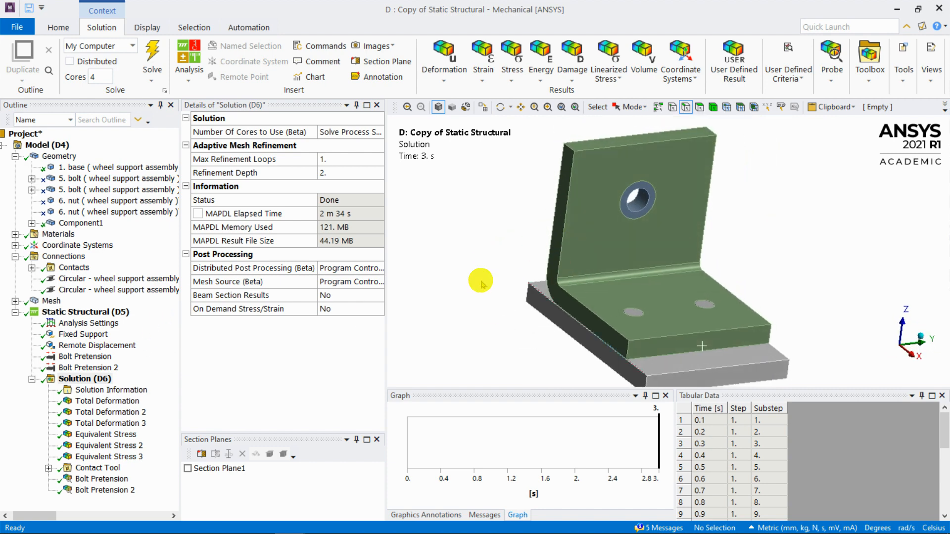
left_click(114, 401)
middle_click_drag(648, 252, 668, 285)
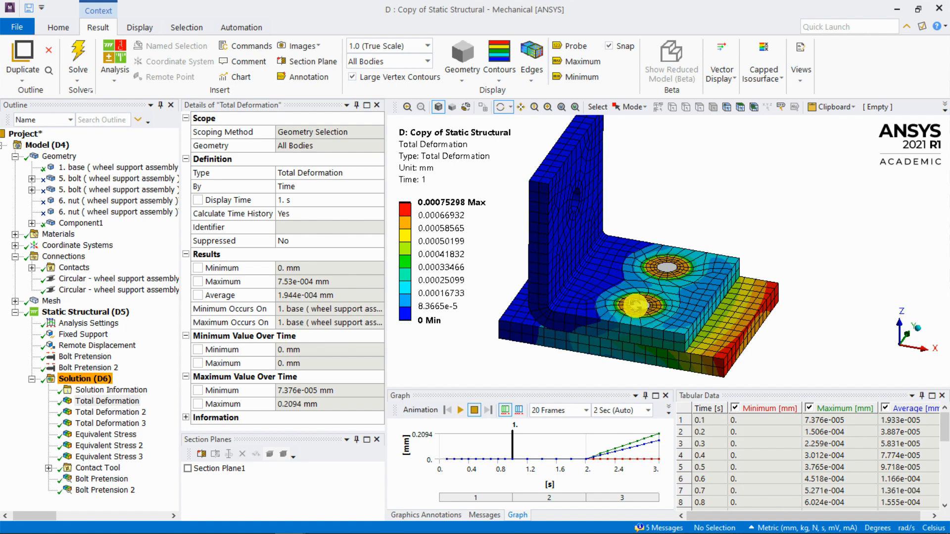
left_click(112, 413)
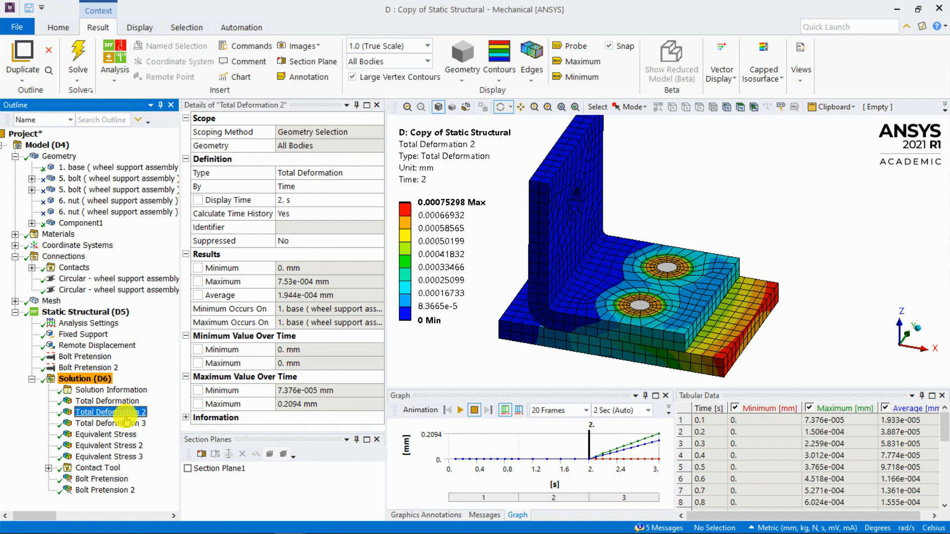
left_click(128, 424)
mouse_move(552, 235)
left_mouse_down()
mouse_move(547, 123)
mouse_move(542, 253)
mouse_move(571, 224)
mouse_move(570, 241)
mouse_move(584, 104)
mouse_move(628, 188)
mouse_move(650, 299)
left_mouse_up()
left_click_drag(650, 249, 567, 208)
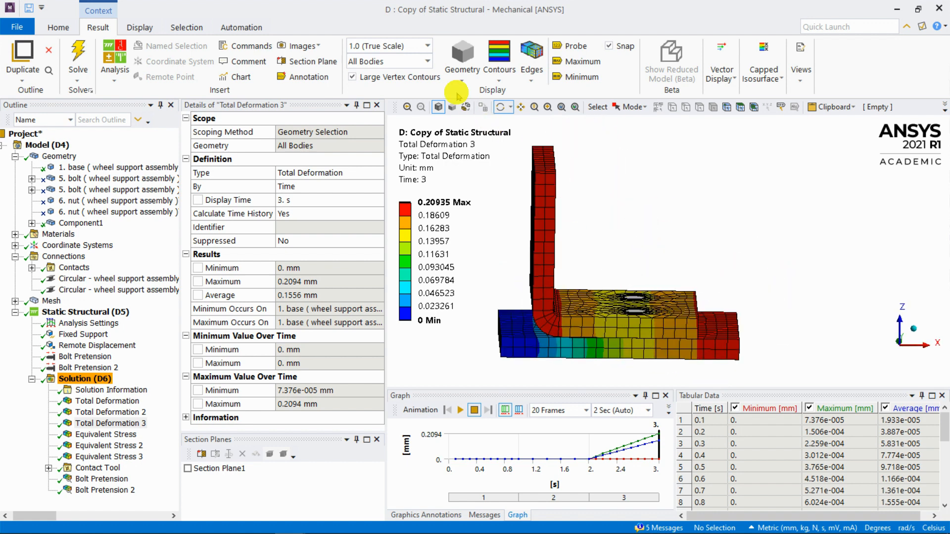
- Set the Total Deformation 3 display scale to 20 (Auto Scale) and examine the gap between bracket and base
left_click(428, 46)
left_click(375, 92)
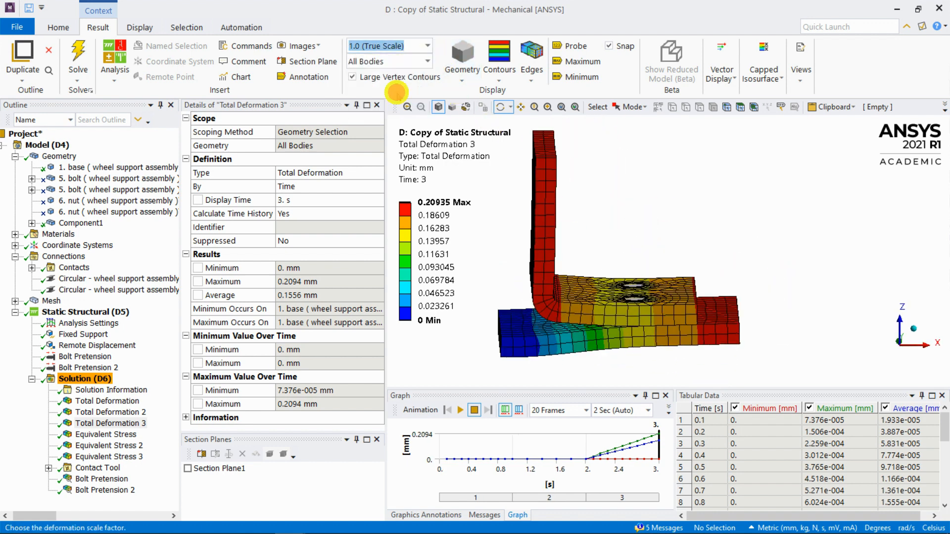
left_click_drag(630, 248, 620, 236)
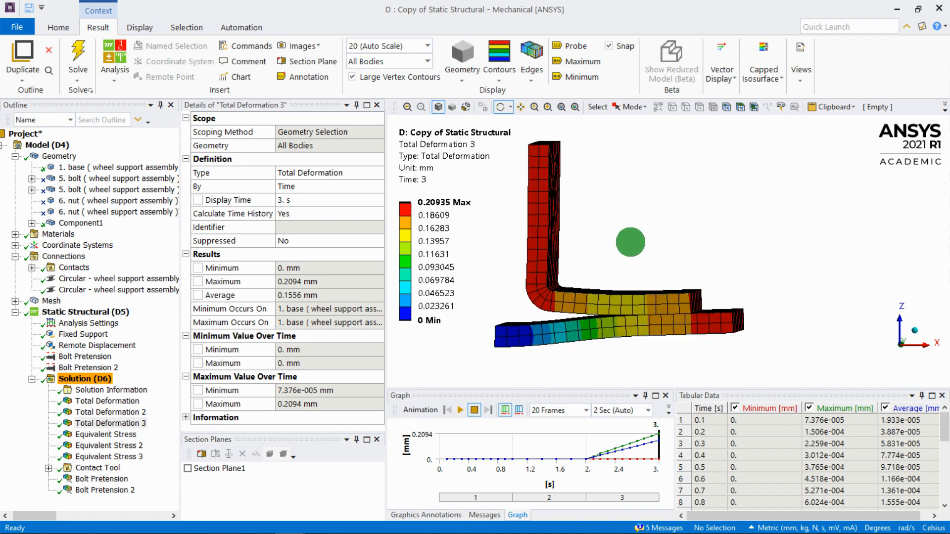
mouse_move(613, 322)
left_mouse_down()
mouse_move(593, 340)
mouse_move(596, 329)
mouse_move(667, 330)
mouse_move(692, 307)
mouse_move(634, 268)
left_mouse_up()
scroll(634, 268, "down", 3)
middle_click_drag(630, 244, 605, 272)
- Show the bracket's equivalent stress at 1 s around the bolt holes, with the deformation scale set to 3.e+003 (0.5x Auto)
left_click(107, 435)
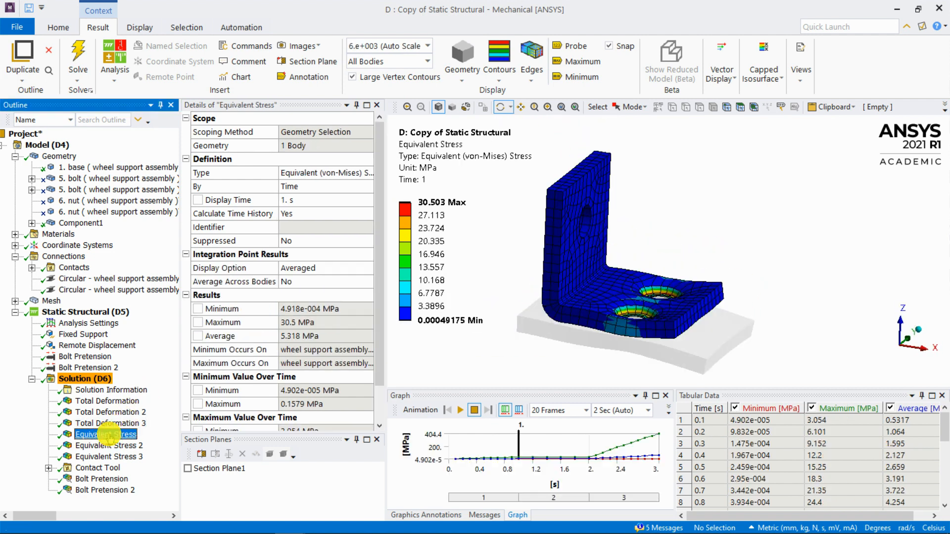
middle_click_drag(639, 251, 627, 269)
right_click_drag(695, 254, 583, 346)
scroll(630, 271, "down", 3)
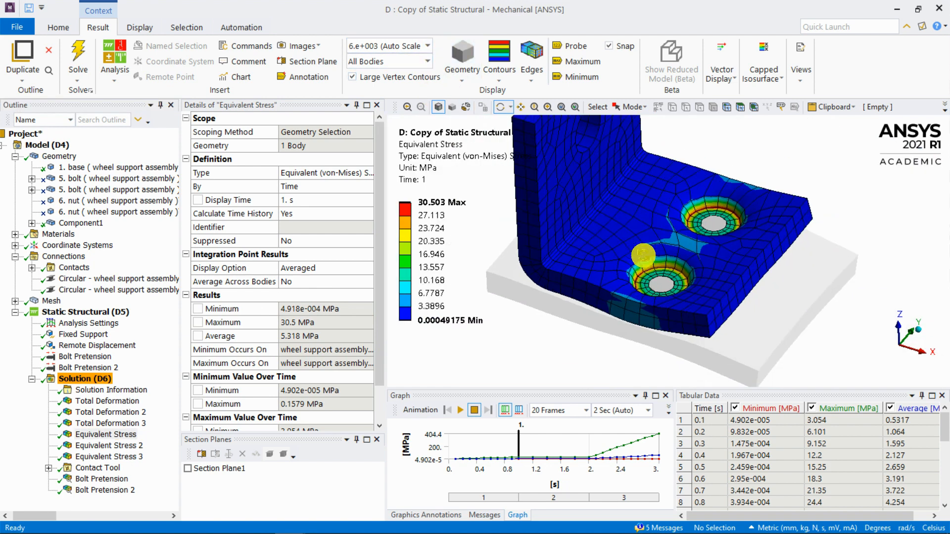
left_click(388, 45)
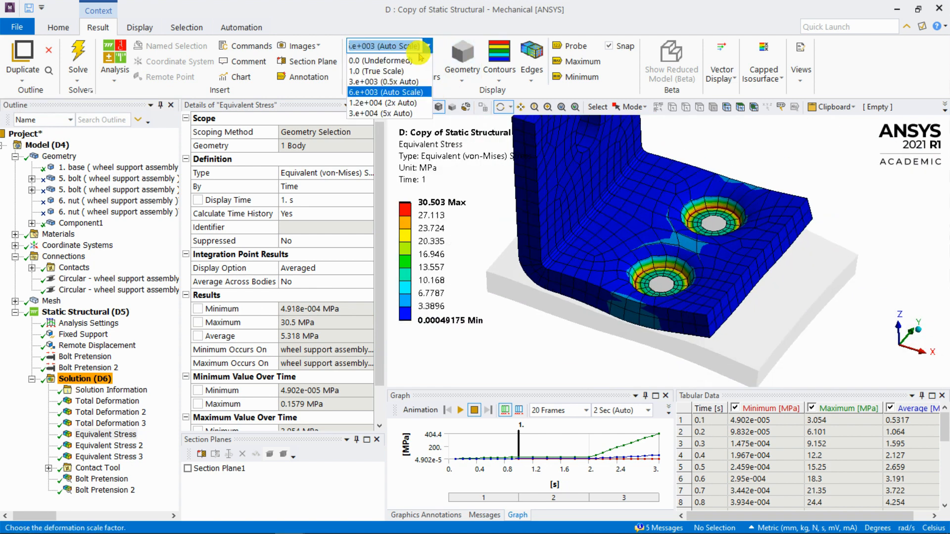
left_click(391, 74)
middle_click_drag(657, 239, 663, 225)
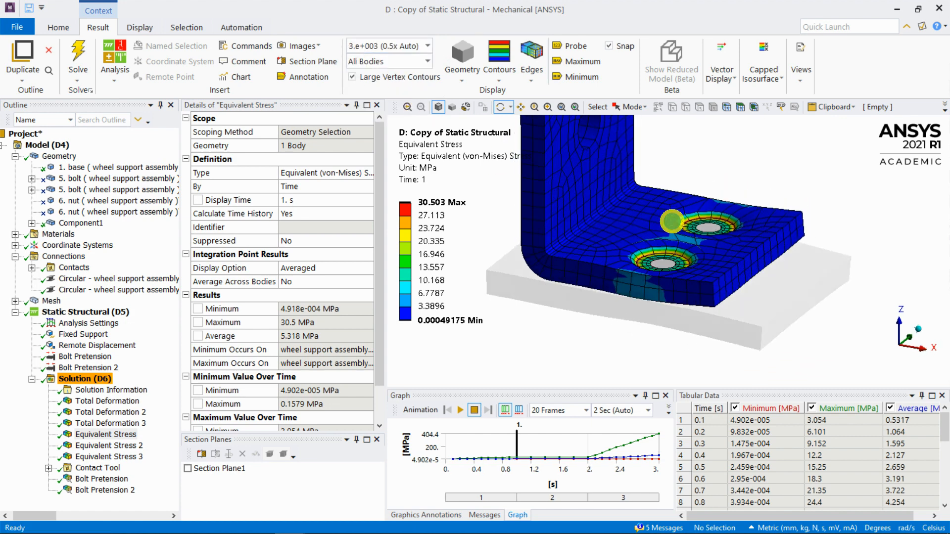
- Activate Section Plane1 and flip its visible side to expose the stress through the nearer bolt hole
left_click(187, 468)
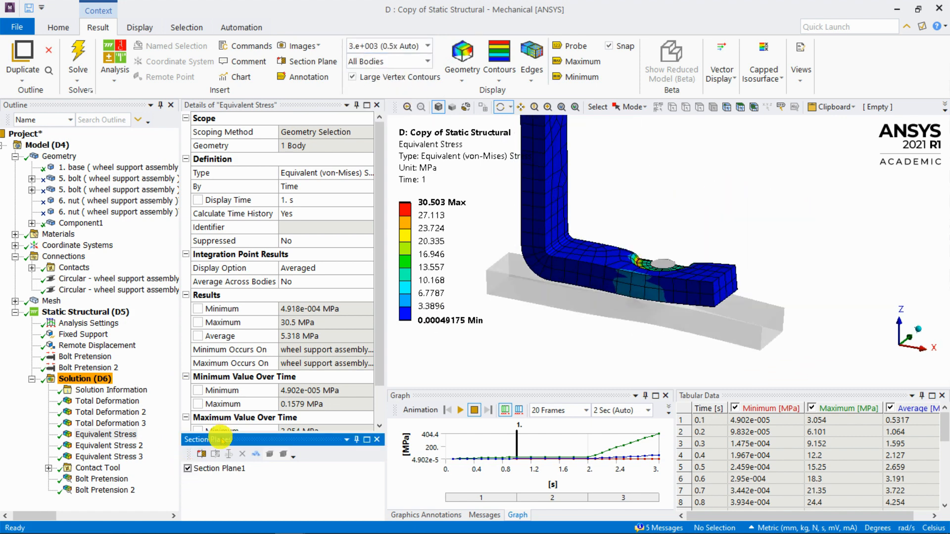
left_click(235, 469)
left_click(214, 455)
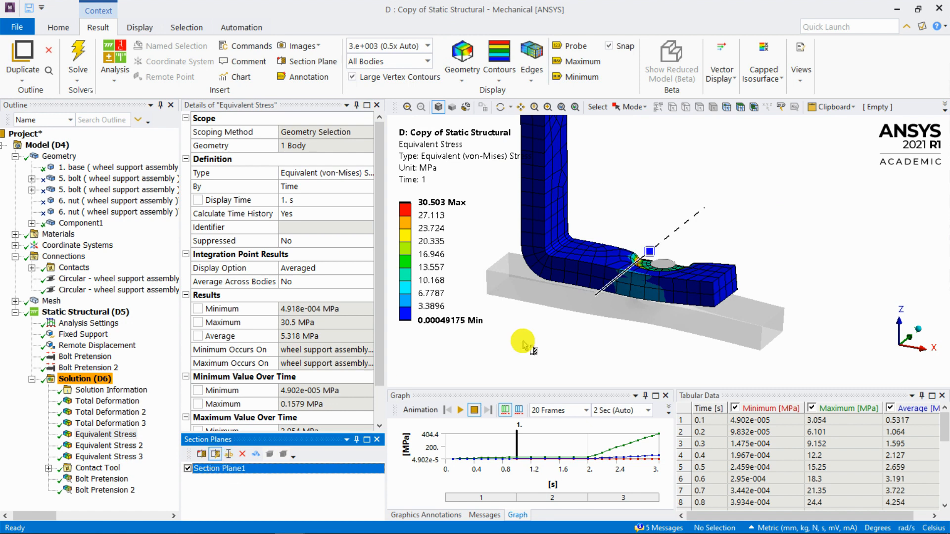
left_click(665, 240)
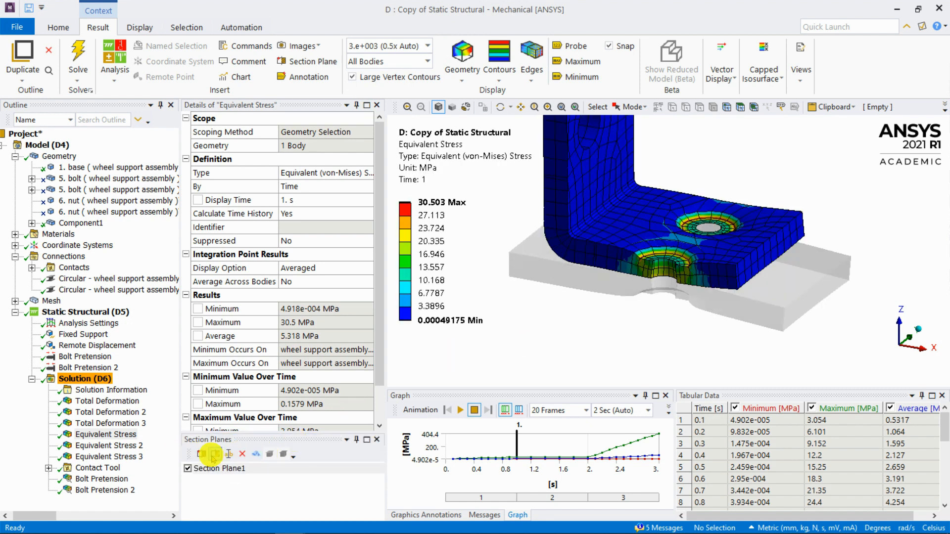
scroll(614, 314, "up", 3)
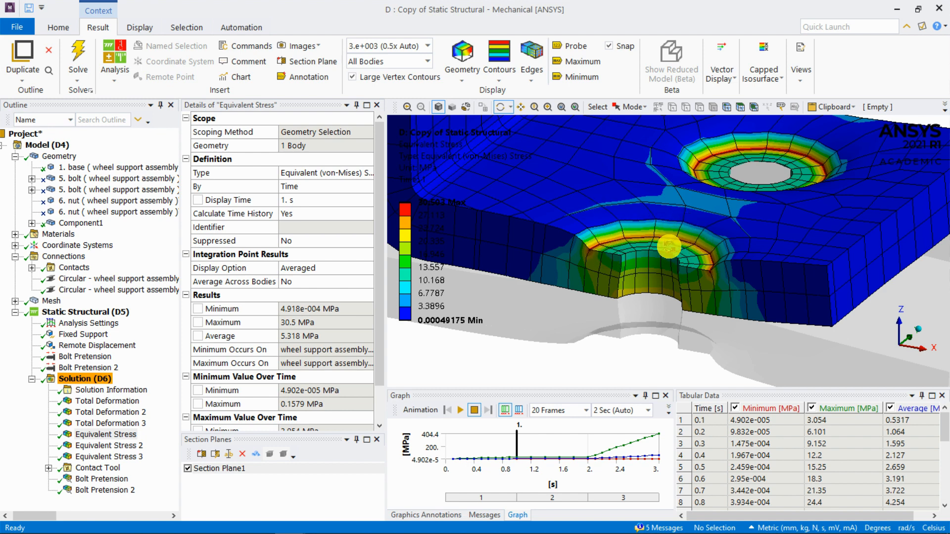
- Show Equivalent Stress 3 on the sectioned bracket, with the deformation scale set to 20 (Auto Scale)
left_click(119, 446)
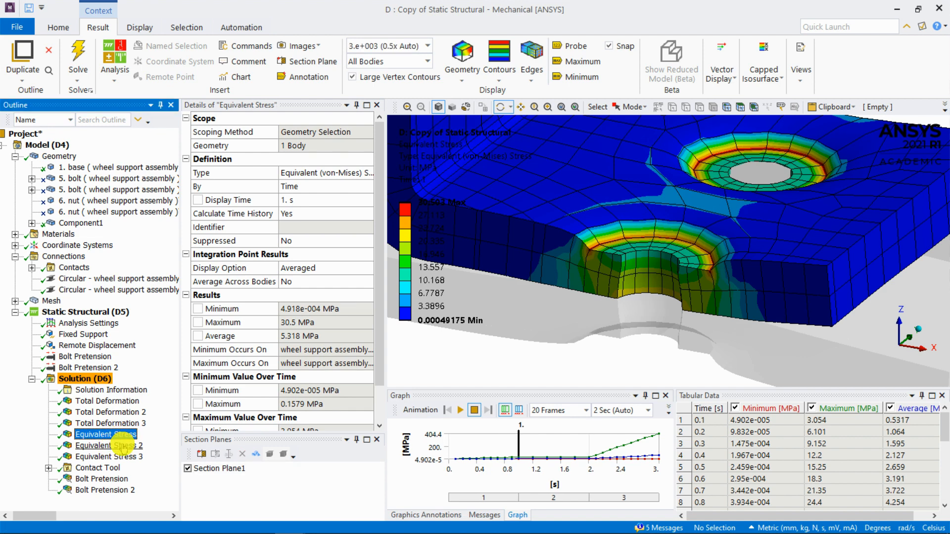
left_click(127, 456)
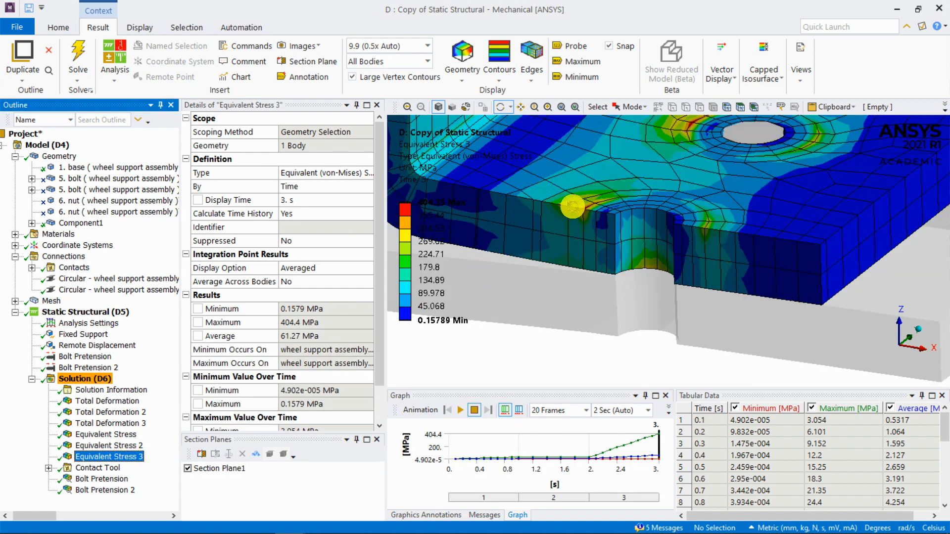
left_click(396, 46)
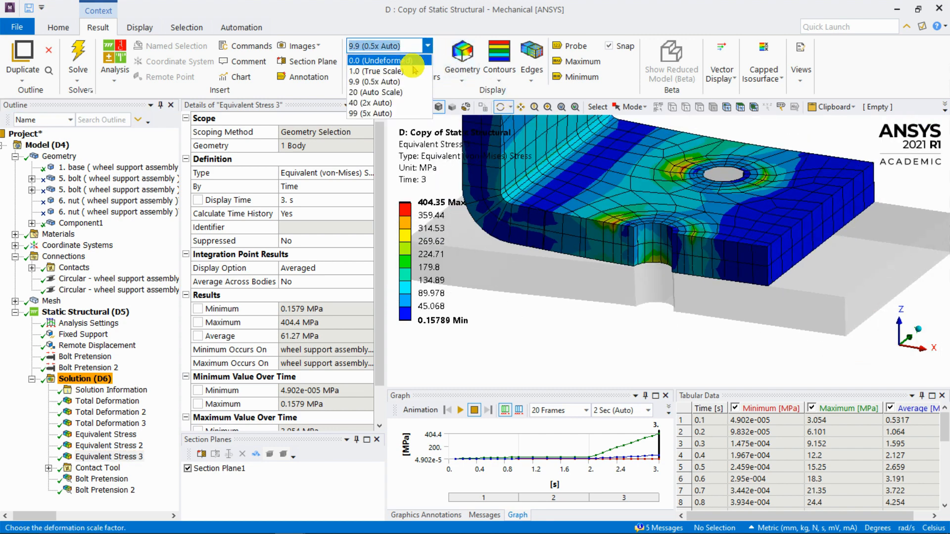
left_click(396, 93)
left_click_drag(678, 216, 613, 227)
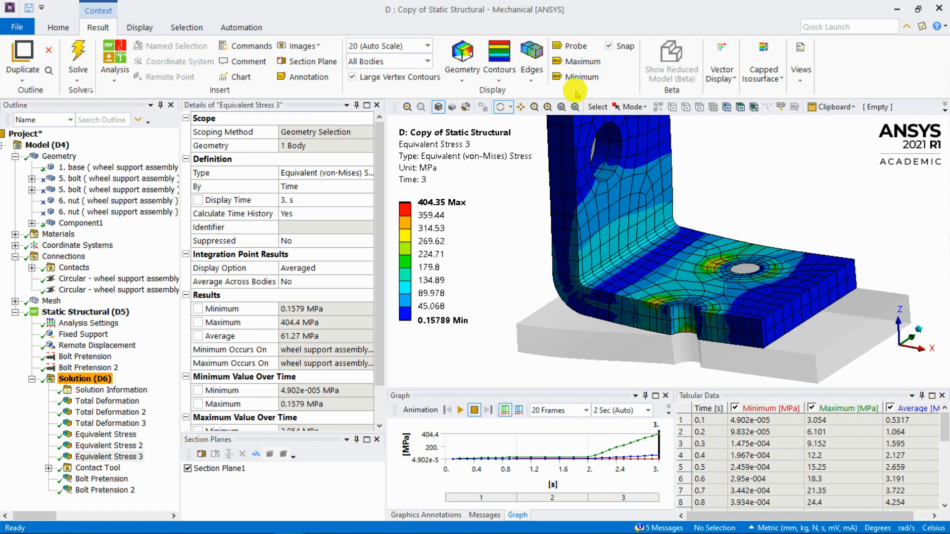
- Probe the Equivalent Stress 3 value along the bracket's inner bend line
left_click(571, 45)
scroll(599, 289, "up", 5)
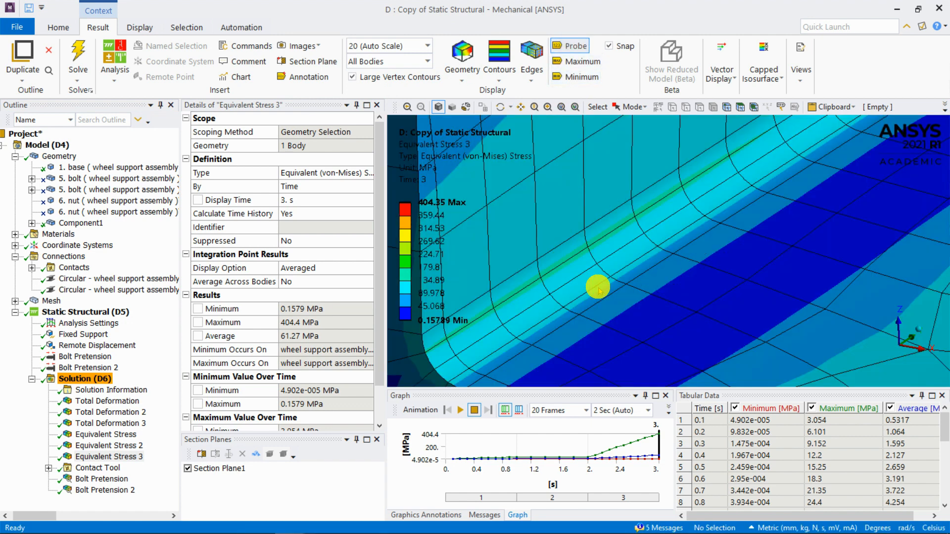
left_click(589, 247)
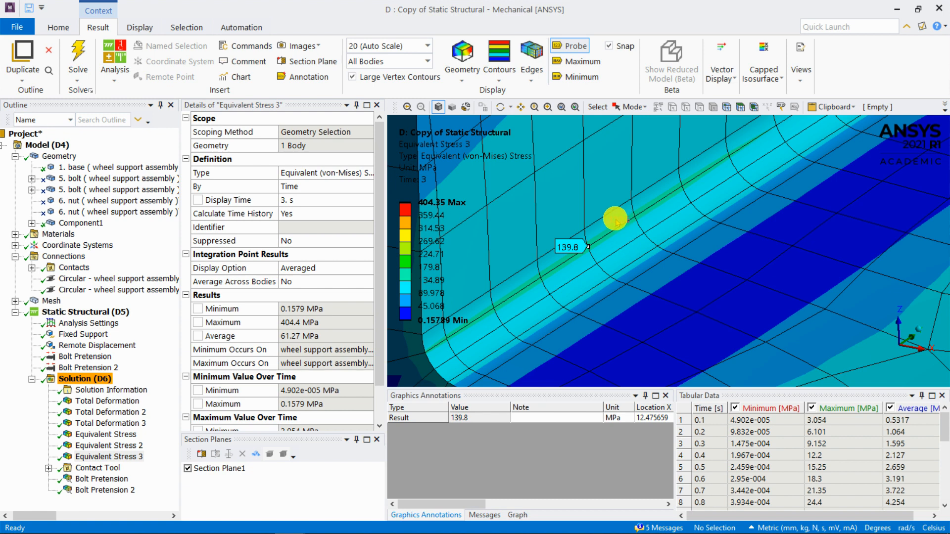
scroll(616, 222, "down", 2)
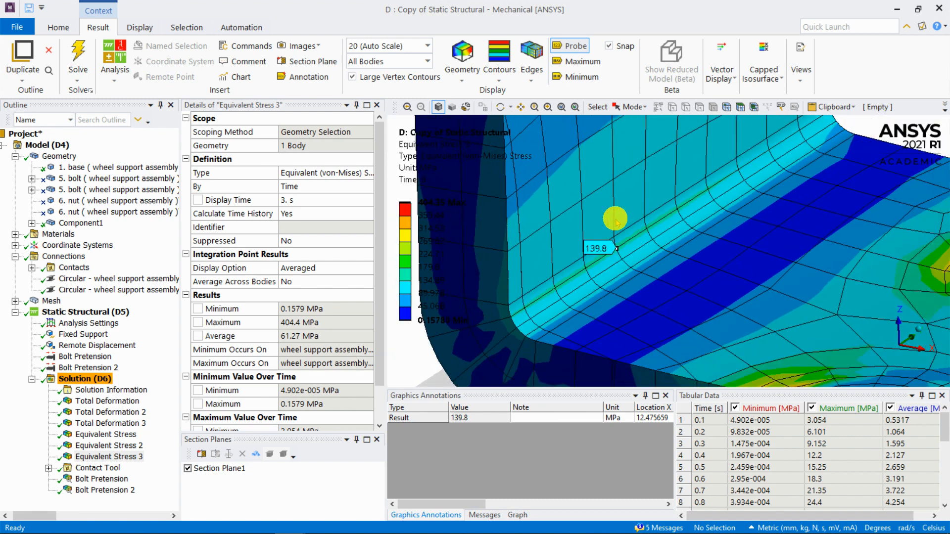
scroll(616, 222, "down", 3)
middle_click_drag(628, 247, 637, 246)
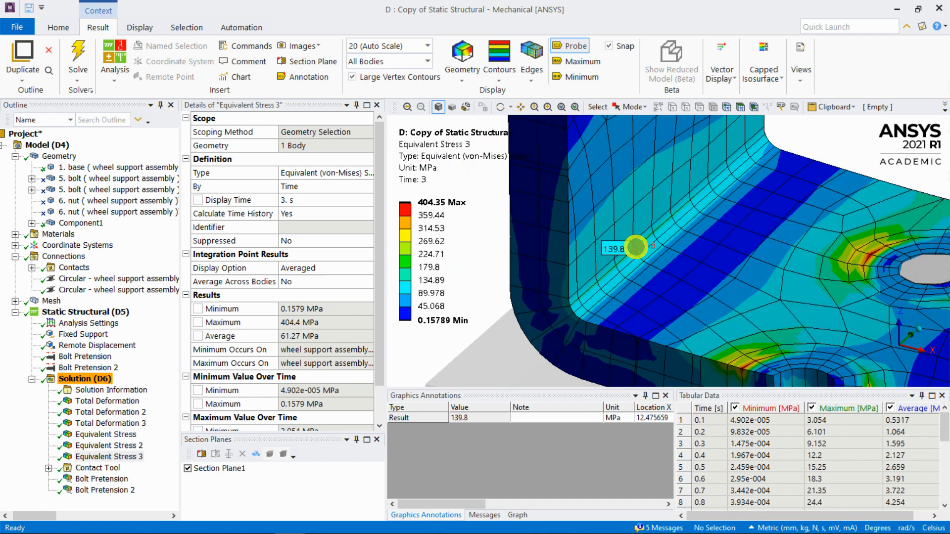
scroll(637, 246, "down", 3)
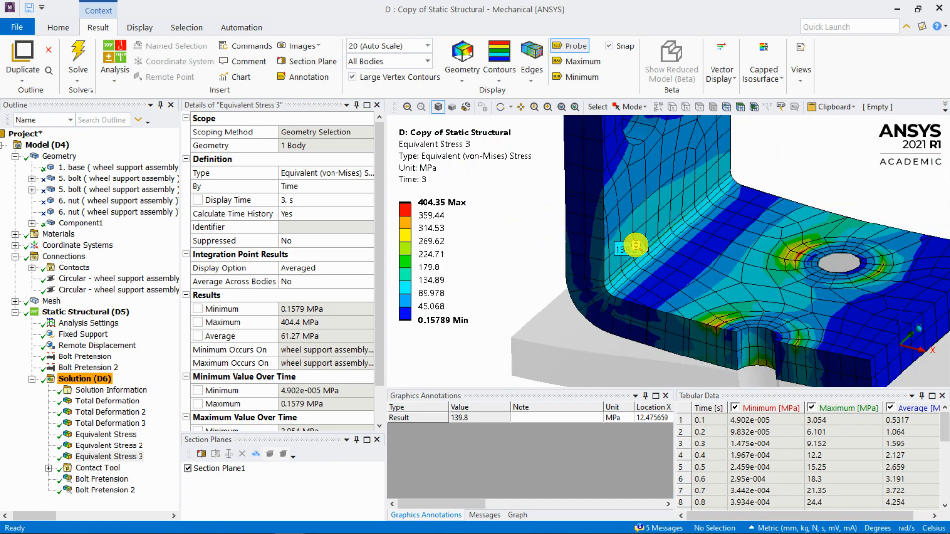
- Turn off Section Plane1 and compare the Contact Tool's Status and Status 2 results on the bracket's underside
left_click(48, 468)
scroll(94, 369, "down", 1)
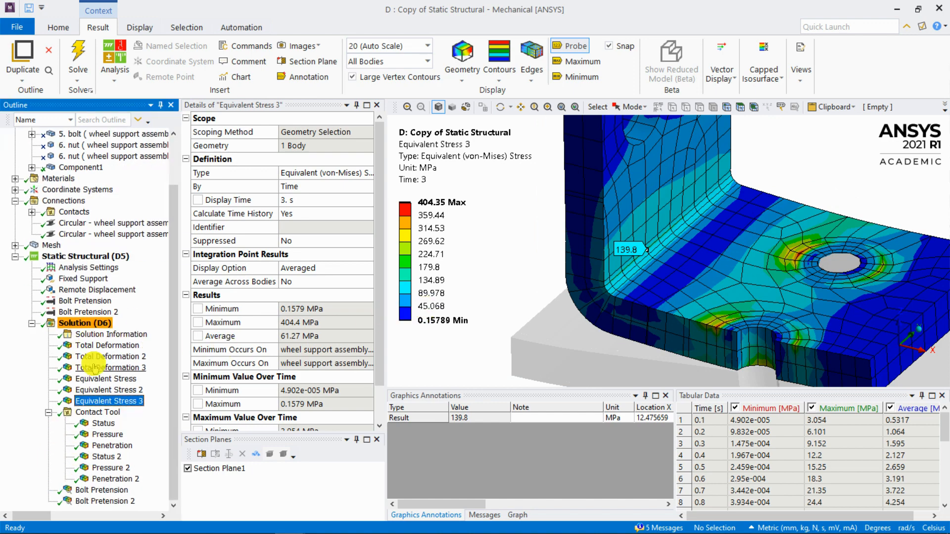
left_click(102, 424)
left_click(188, 468)
middle_click_drag(644, 297, 697, 192)
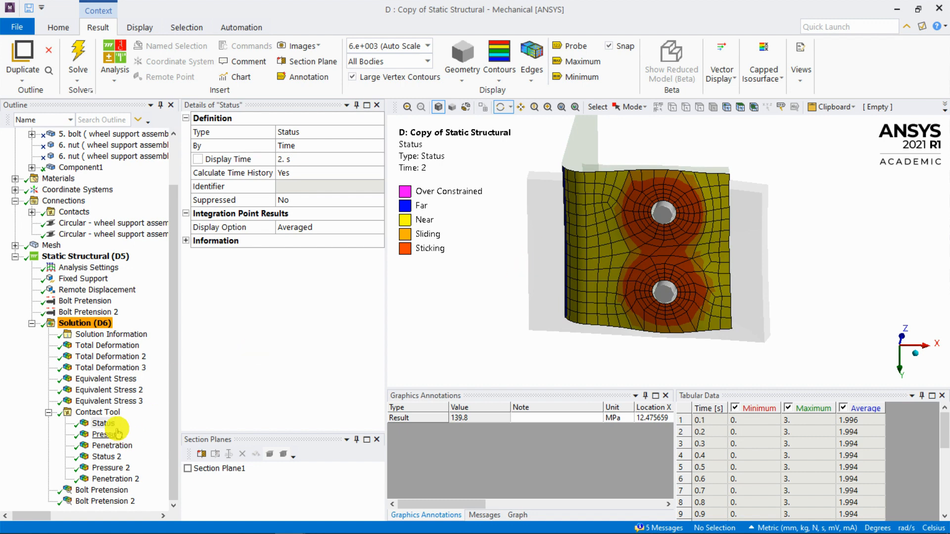
left_click(105, 457)
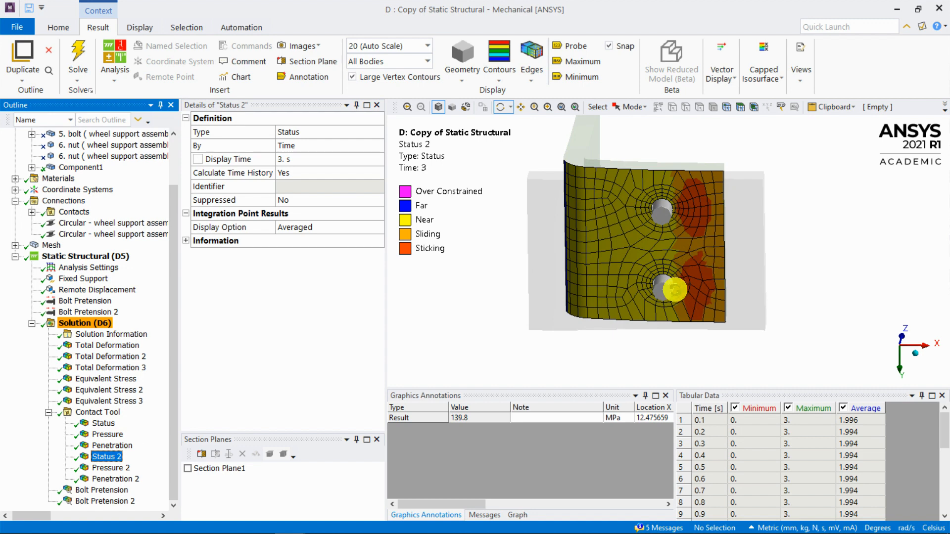
- Compare the contact Pressure and Pressure 2 distributions around the bolt holes on the bracket's underside
left_click(118, 435)
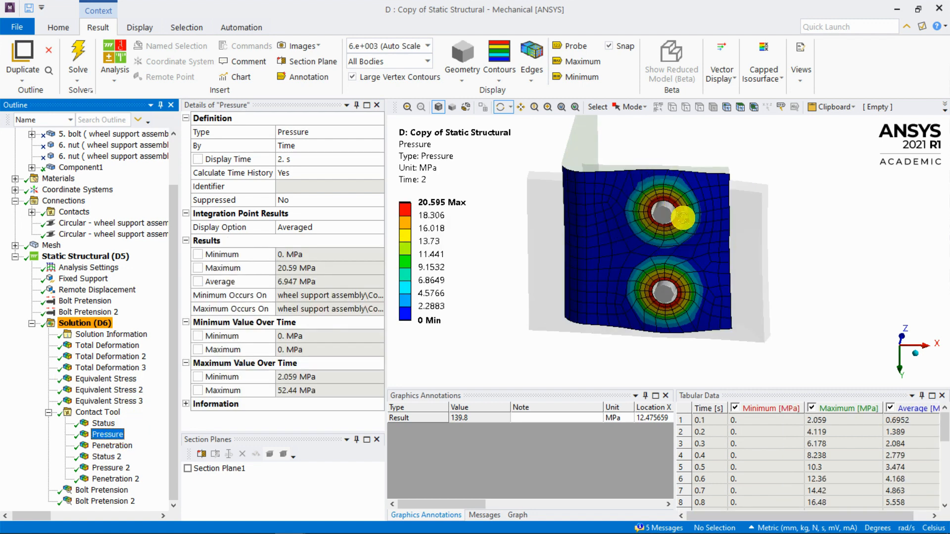
scroll(643, 188, "up", 2)
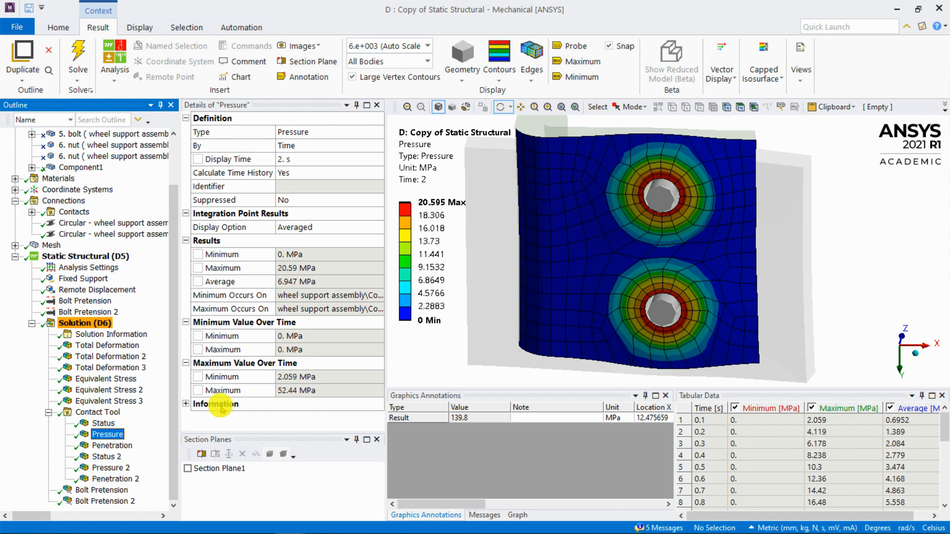
left_click(118, 469)
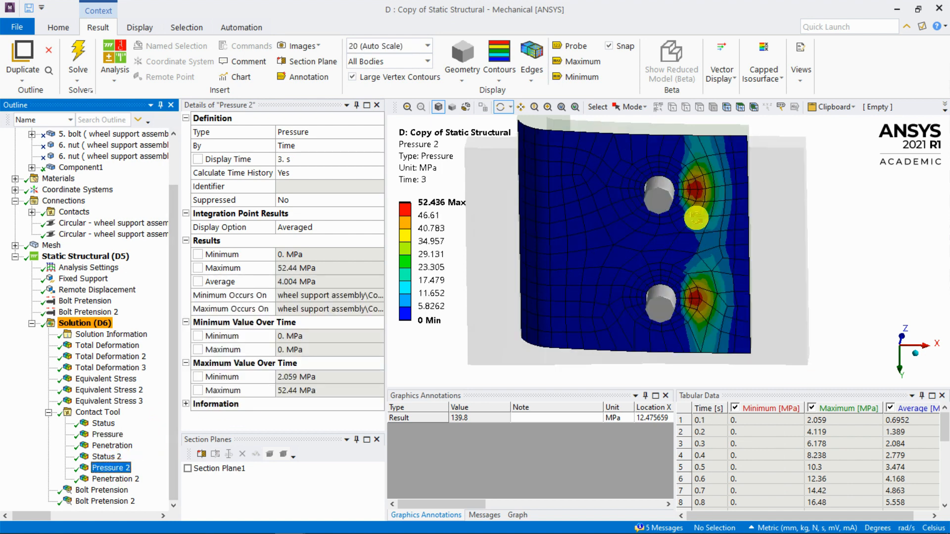
left_click_drag(677, 220, 672, 228)
scroll(673, 228, "down", 3)
middle_click_drag(672, 187, 666, 189)
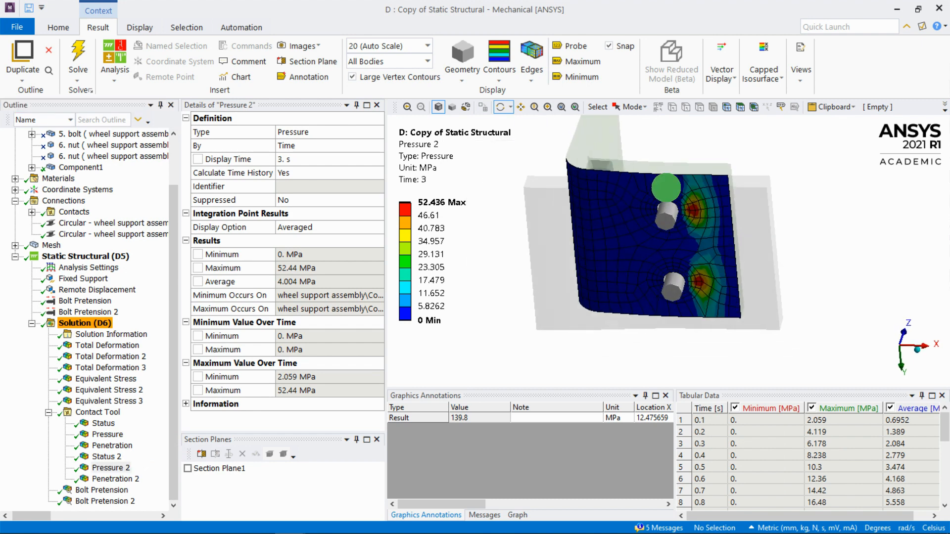
- Review the first Bolt Pretension result's graph and its tabulated working load through the final time step
left_click(104, 491)
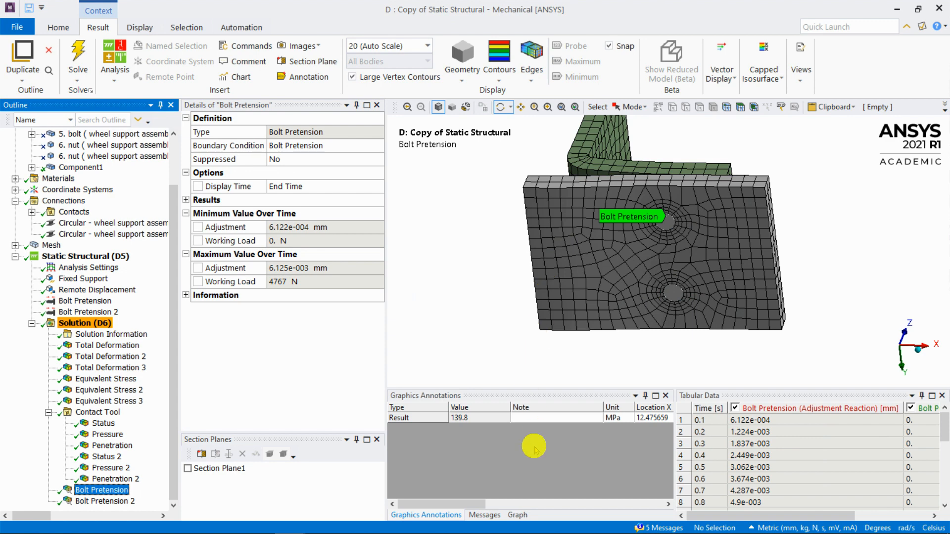
left_click(517, 514)
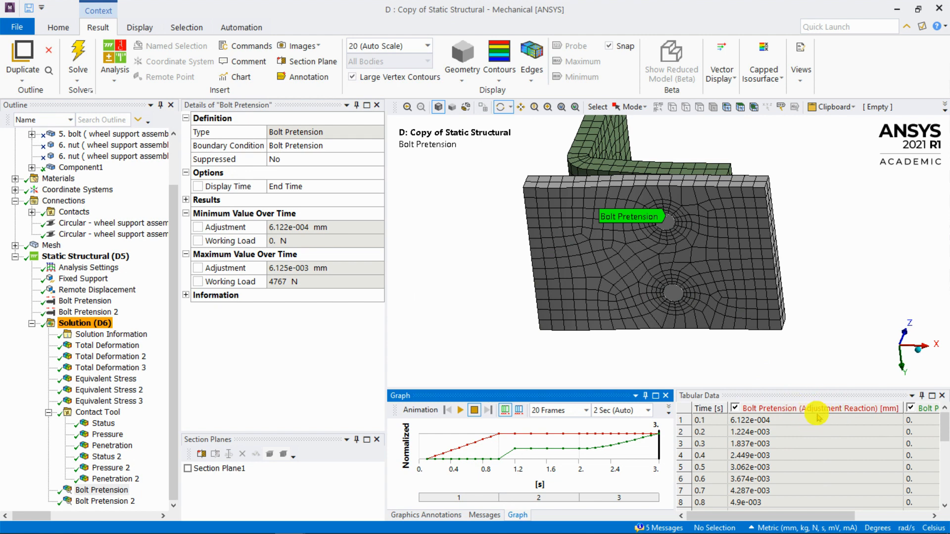
scroll(925, 448, "down", 3)
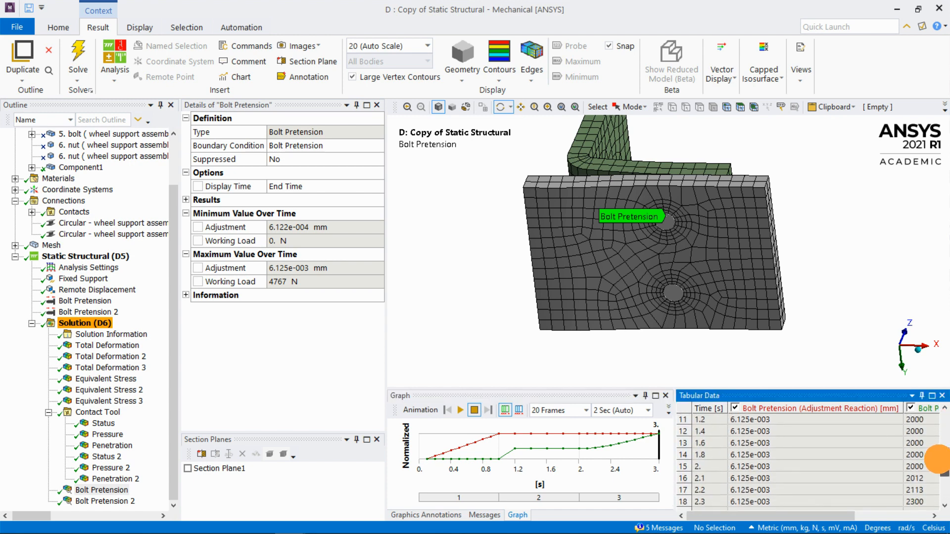
left_click_drag(833, 515, 910, 515)
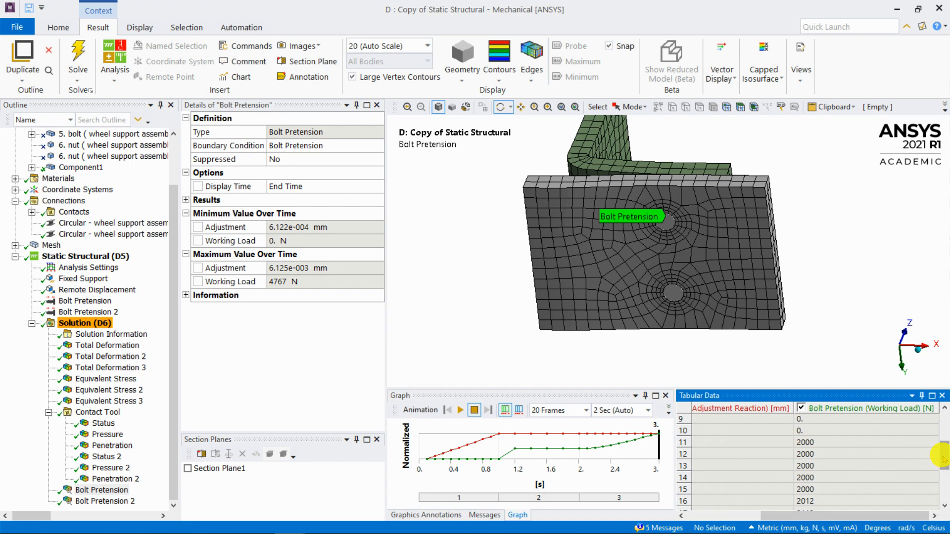
left_click_drag(942, 459, 943, 457)
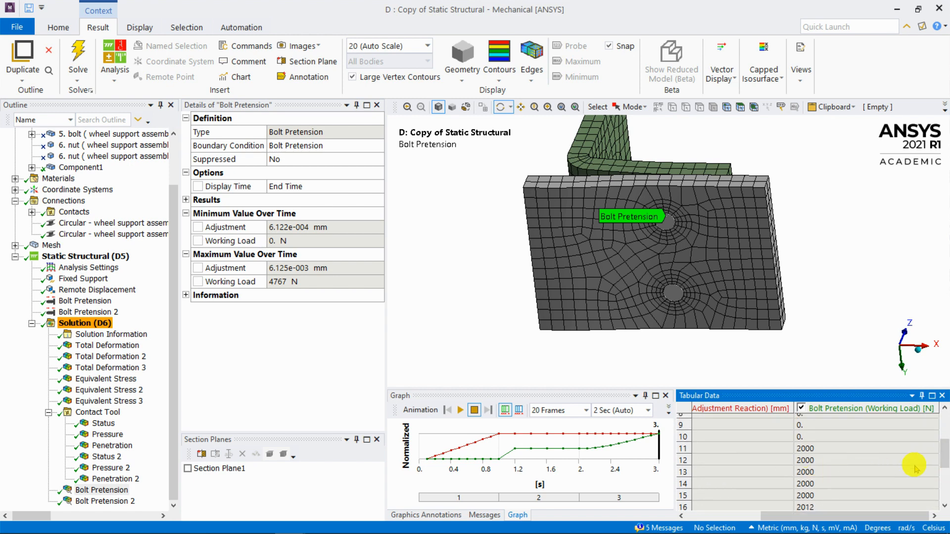
left_click_drag(944, 457, 943, 488)
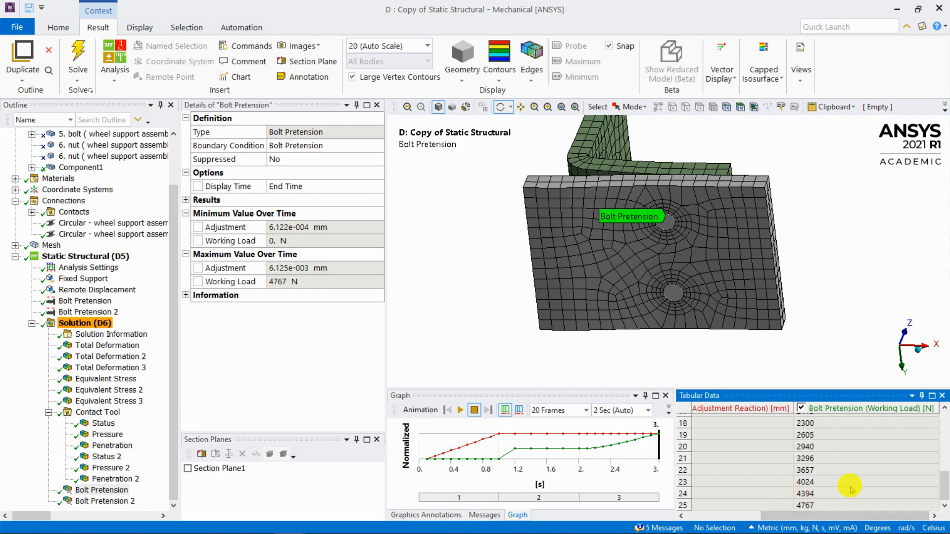
left_click_drag(944, 487, 944, 487)
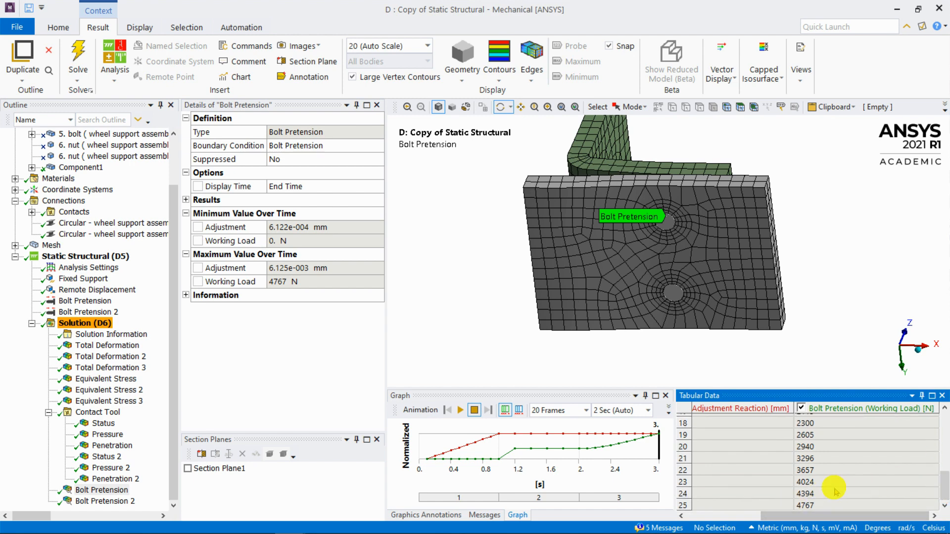
- Make the FE connections visible on results by setting Visible on Results to Yes in Solution Information
left_click_drag(635, 189, 641, 238)
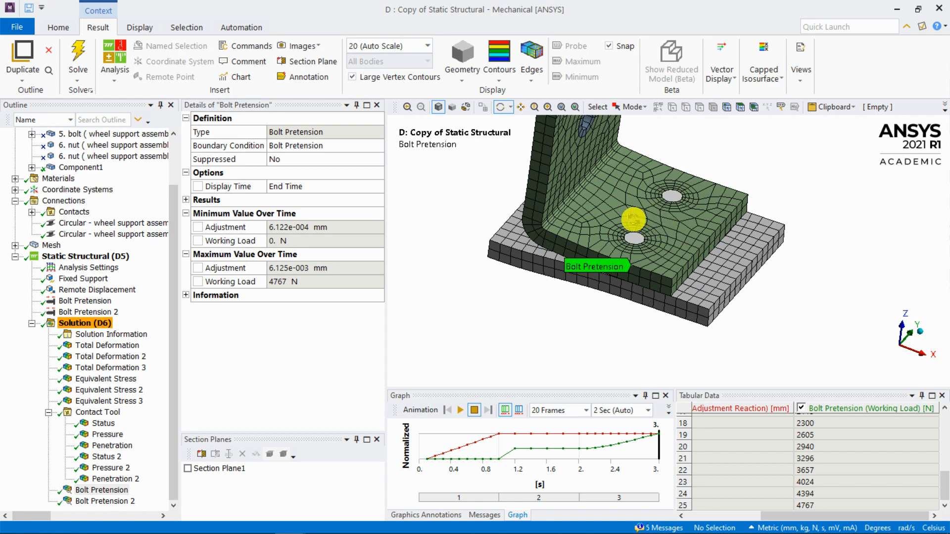
left_click_drag(639, 236, 593, 292)
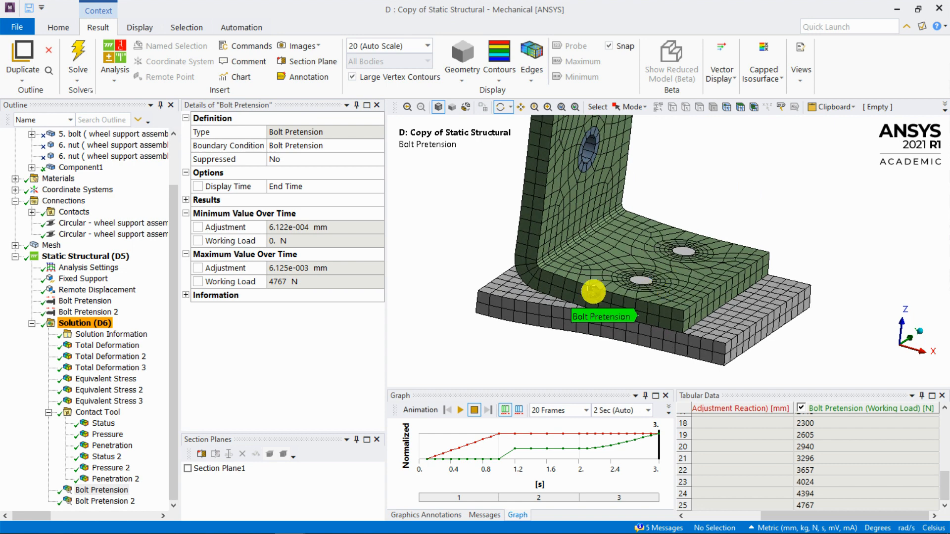
left_click(114, 335)
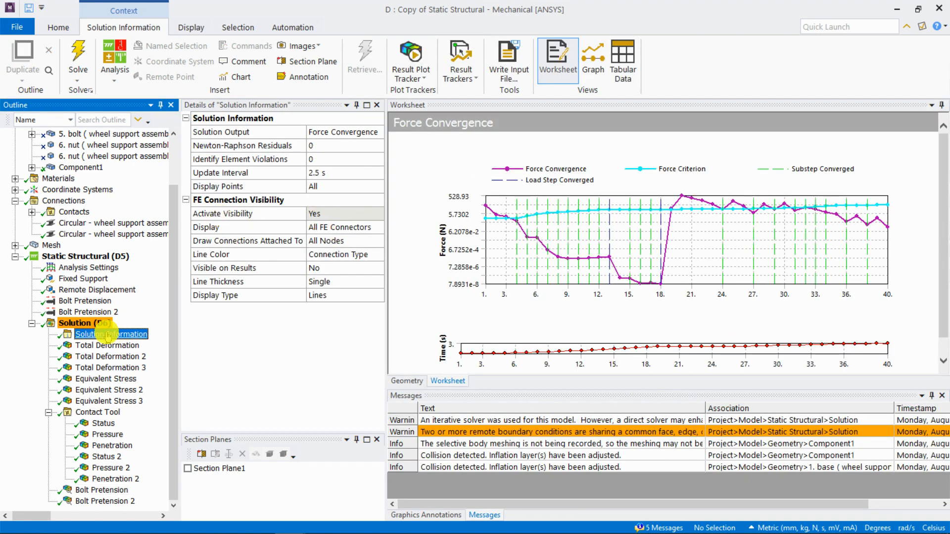
left_click(367, 267)
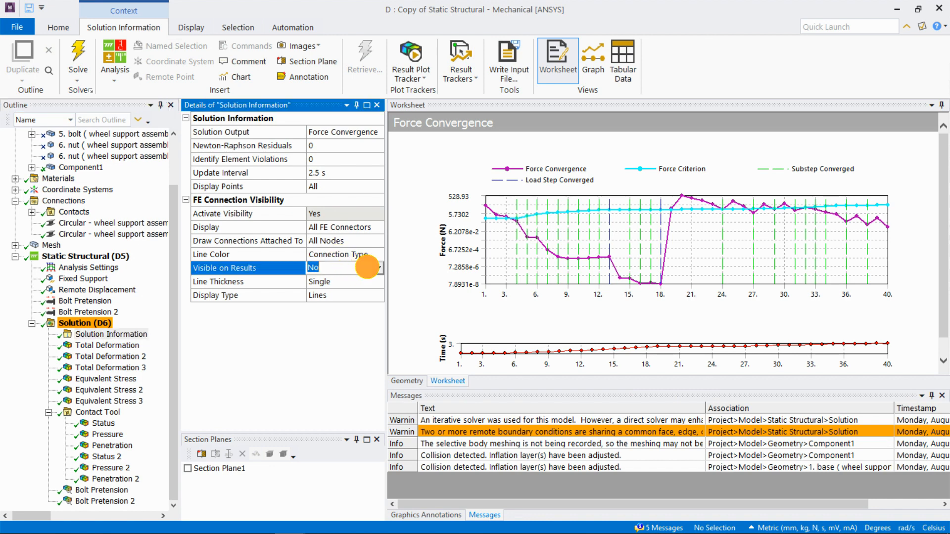
left_click(313, 268)
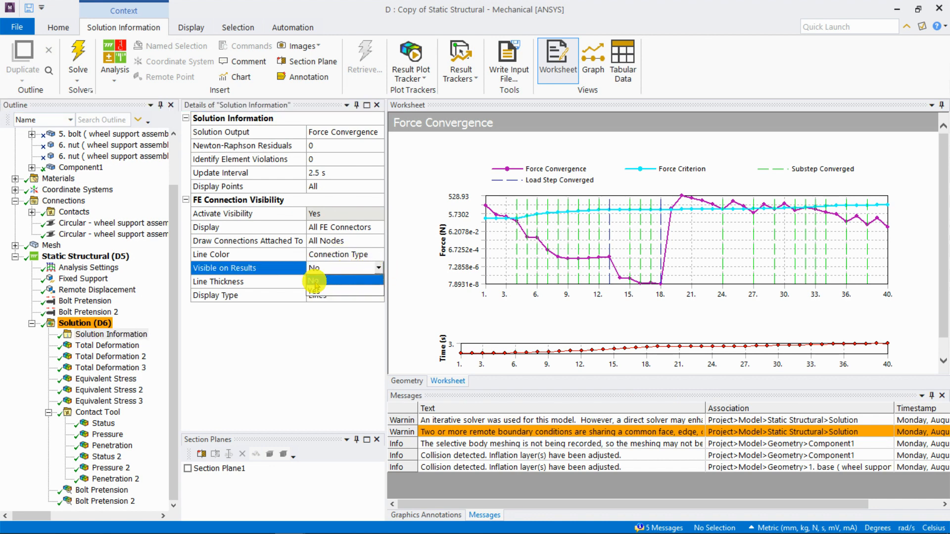
left_click(315, 290)
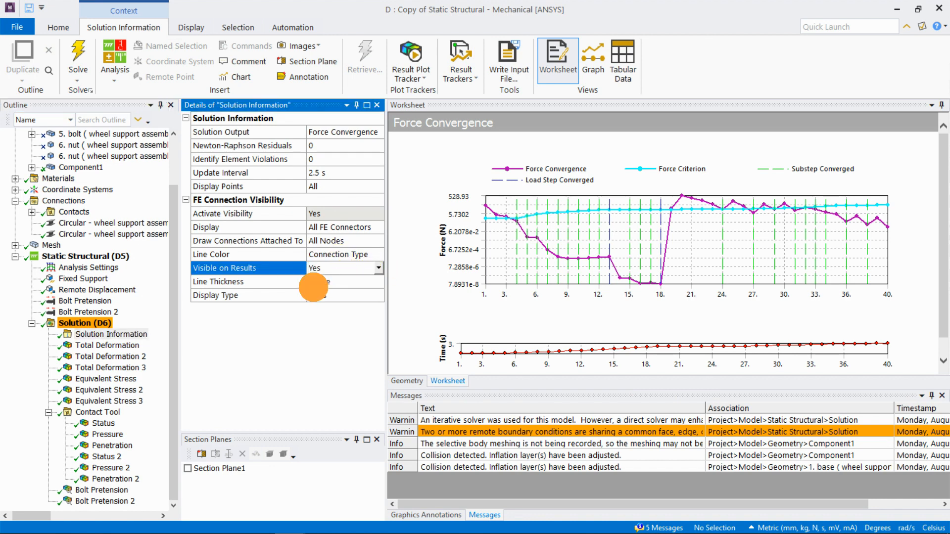
- Show the first Bolt Pretension result at 1.0 (True Scale) and examine the connection lines around the bolt holes
left_click(90, 492)
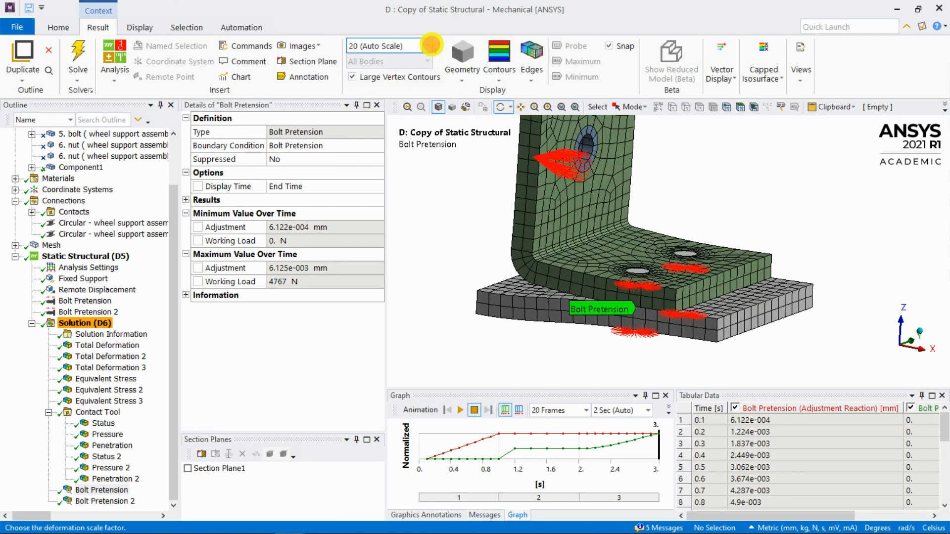
left_click(428, 46)
left_click(376, 68)
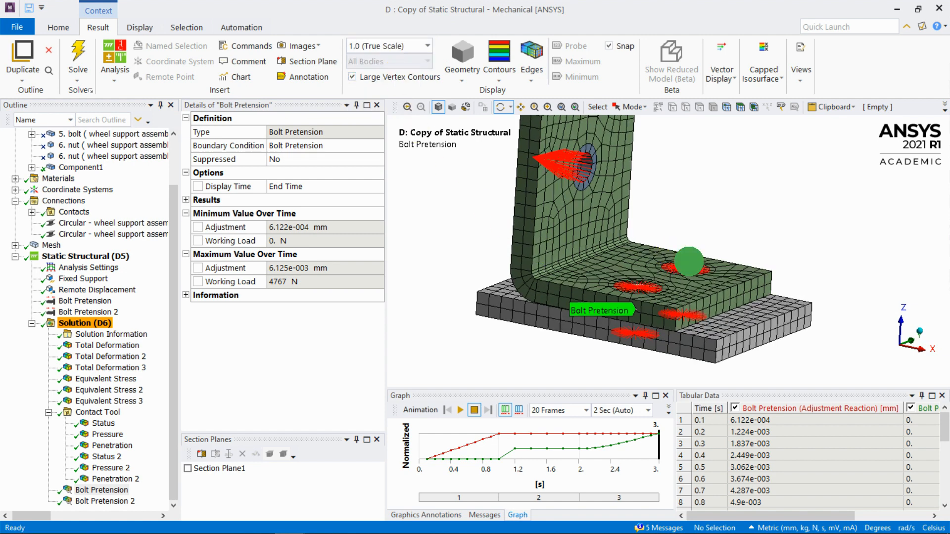
scroll(630, 333, "up", 5)
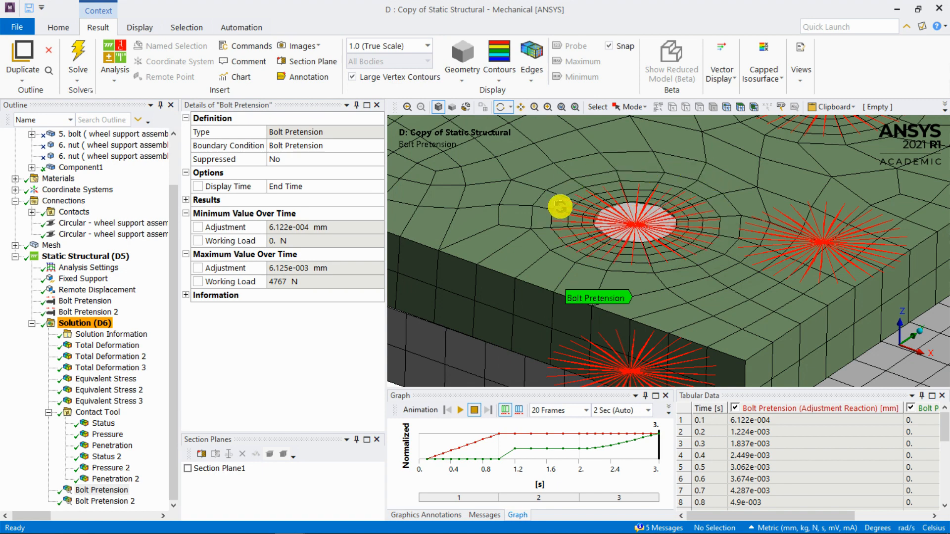
left_click_drag(673, 207, 638, 187)
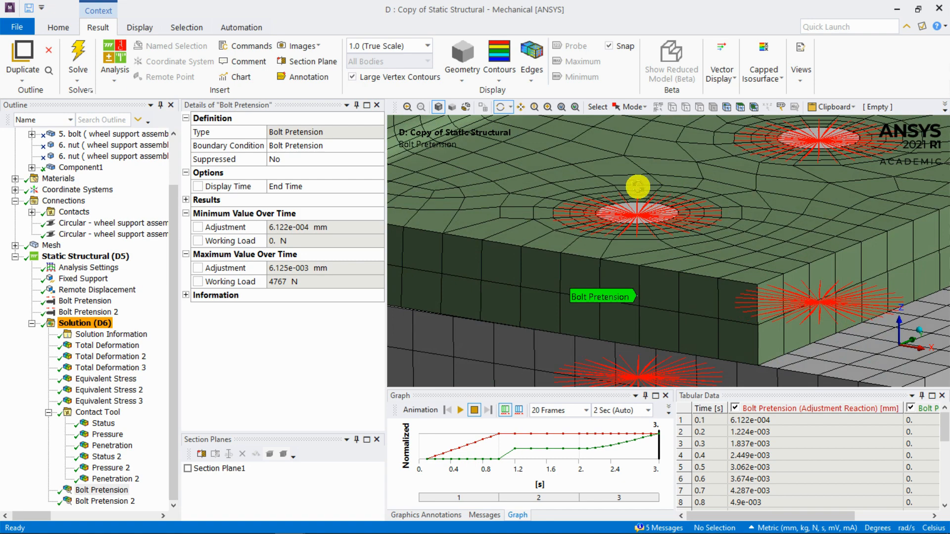
scroll(640, 223, "down", 3)
left_click_drag(640, 222, 645, 225)
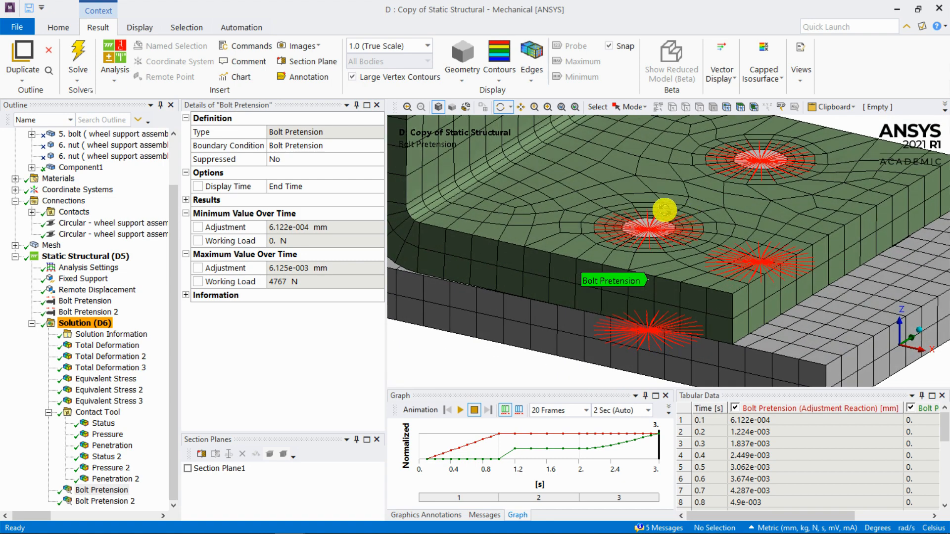
- Activate Section Plane1 and inspect the bolt connection lines through the sectioned hole in the bracket and base
left_click_drag(663, 220, 679, 171)
mouse_move(629, 277)
left_mouse_down()
mouse_move(638, 119)
mouse_move(661, 206)
mouse_move(641, 284)
left_mouse_up()
left_click(188, 468)
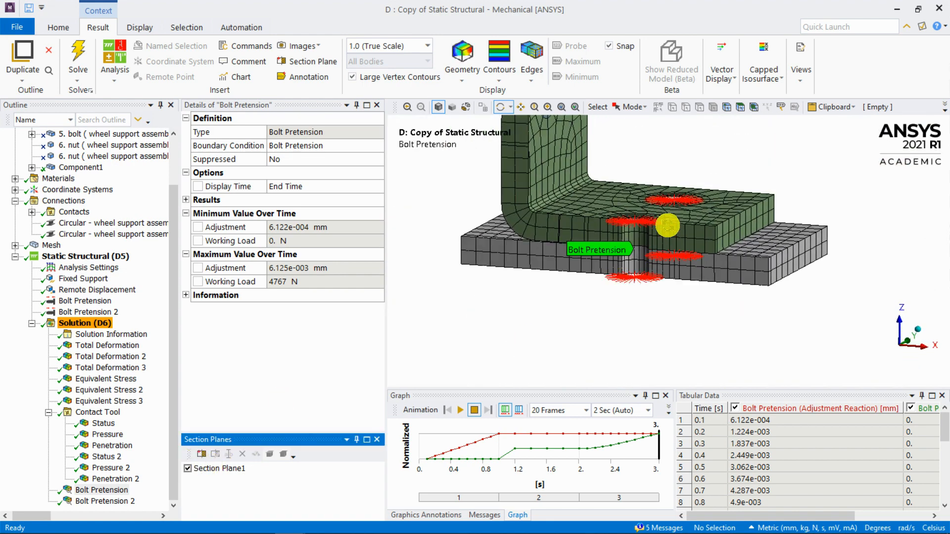
scroll(599, 297, "up", 5)
left_click_drag(599, 296, 634, 278)
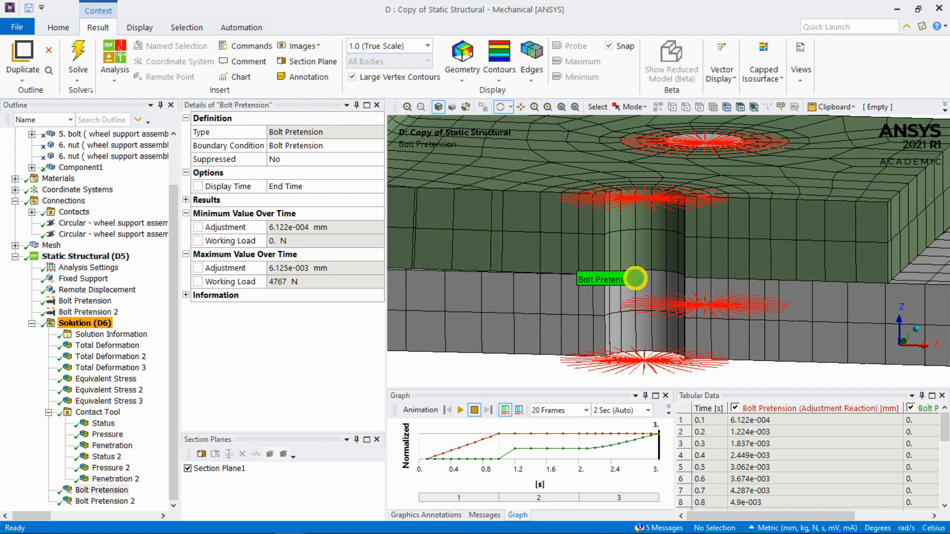
scroll(650, 209, "down", 3)
left_click_drag(649, 210, 616, 255)
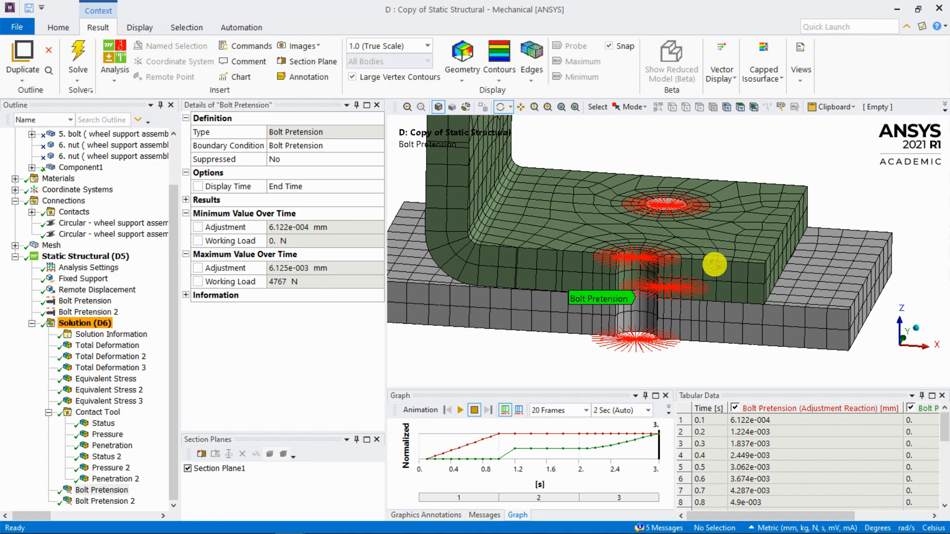
left_click_drag(699, 248, 574, 292)
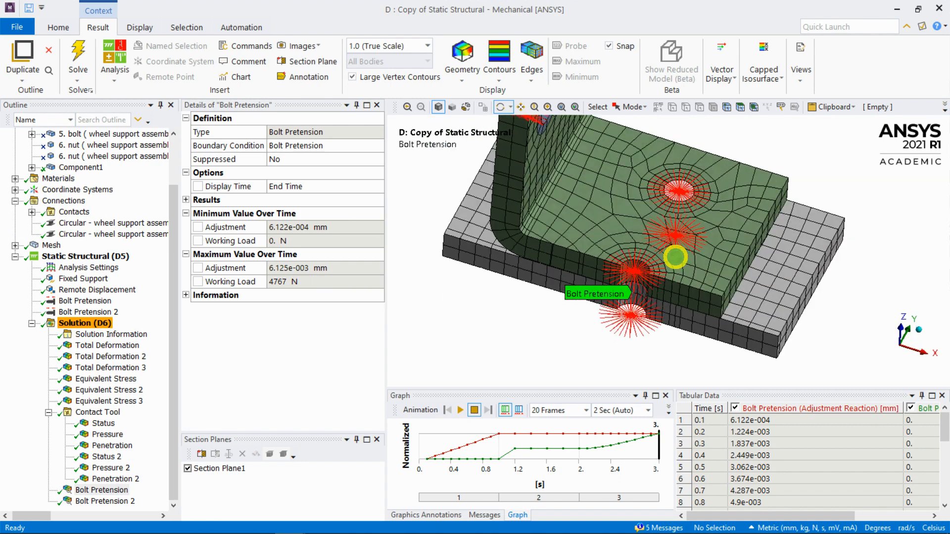
left_click_drag(632, 305, 618, 246)
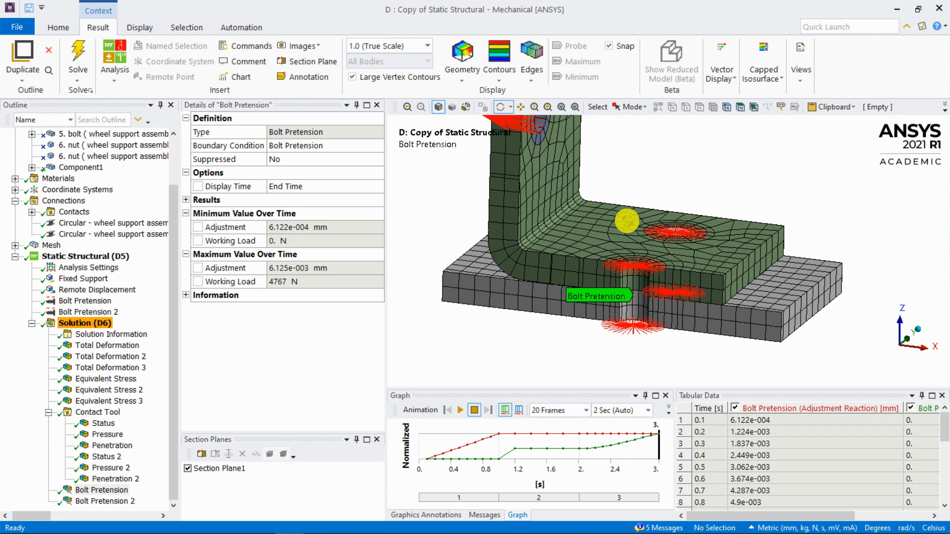
scroll(626, 221, "down", 4)
middle_click_drag(695, 237, 696, 214)
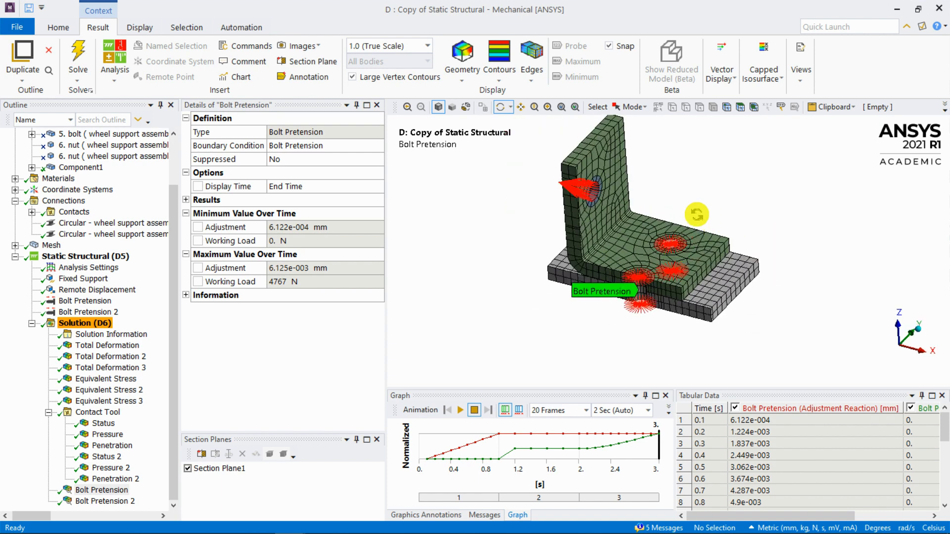